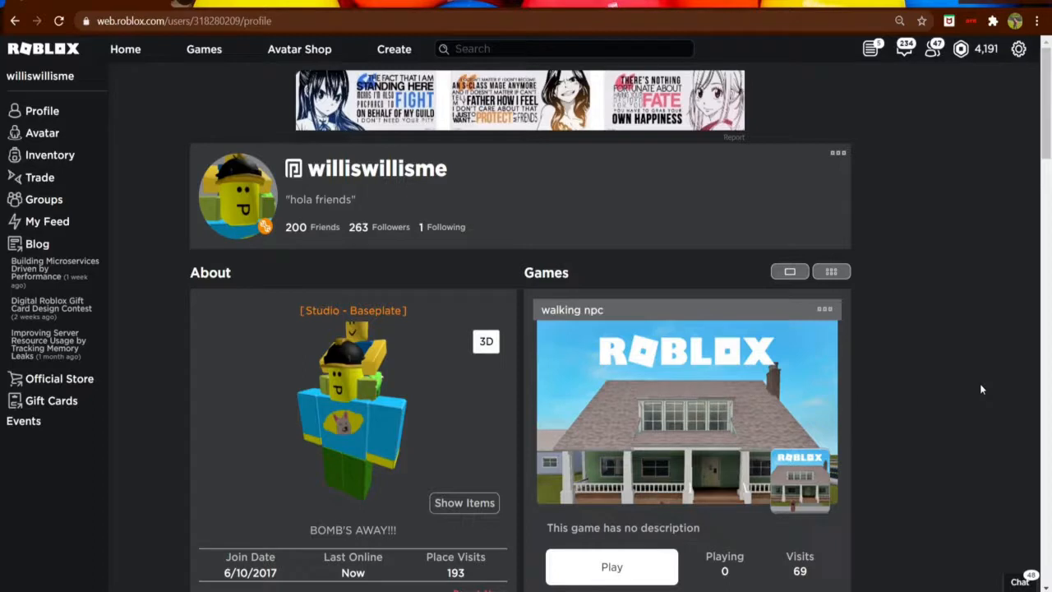
Step: Open the Roblox creation library and show its Plugins category
{"action": "left_click", "coordinate": [392, 51]}
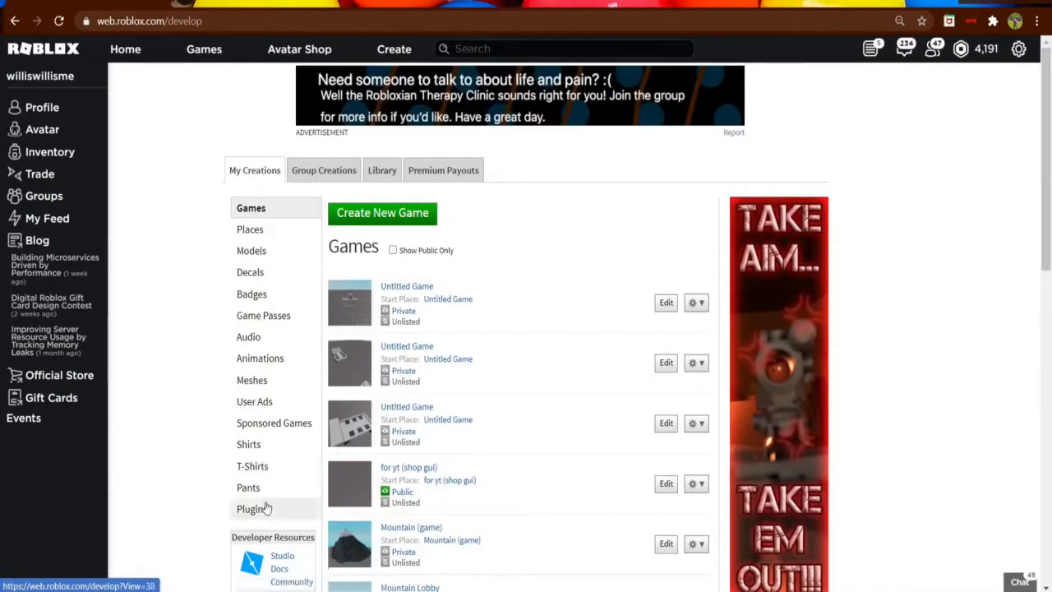
{"action": "left_click", "coordinate": [423, 170]}
{"action": "left_click", "coordinate": [390, 181]}
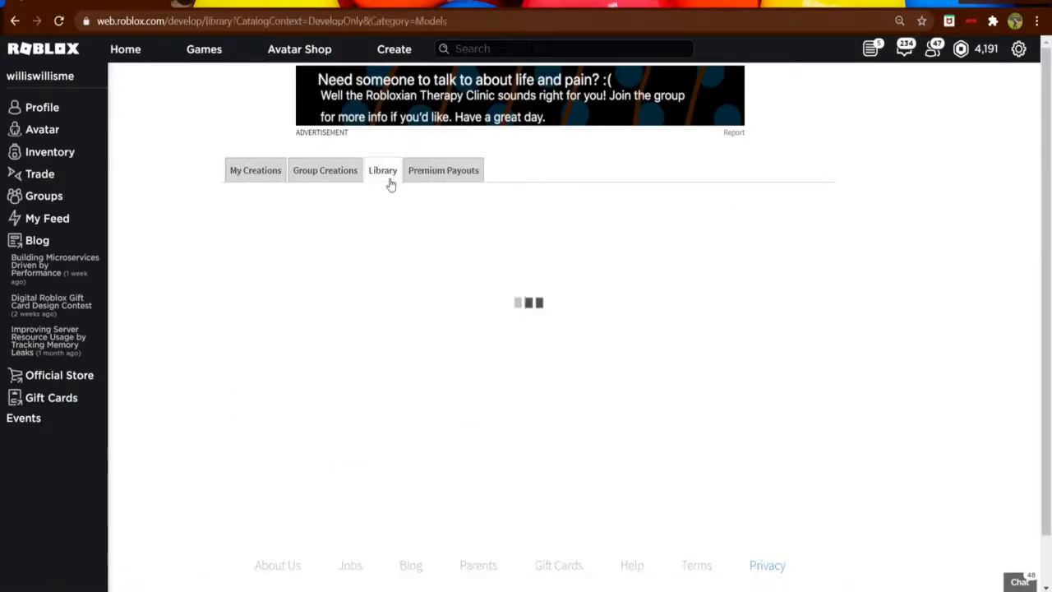
{"action": "left_click", "coordinate": [777, 206]}
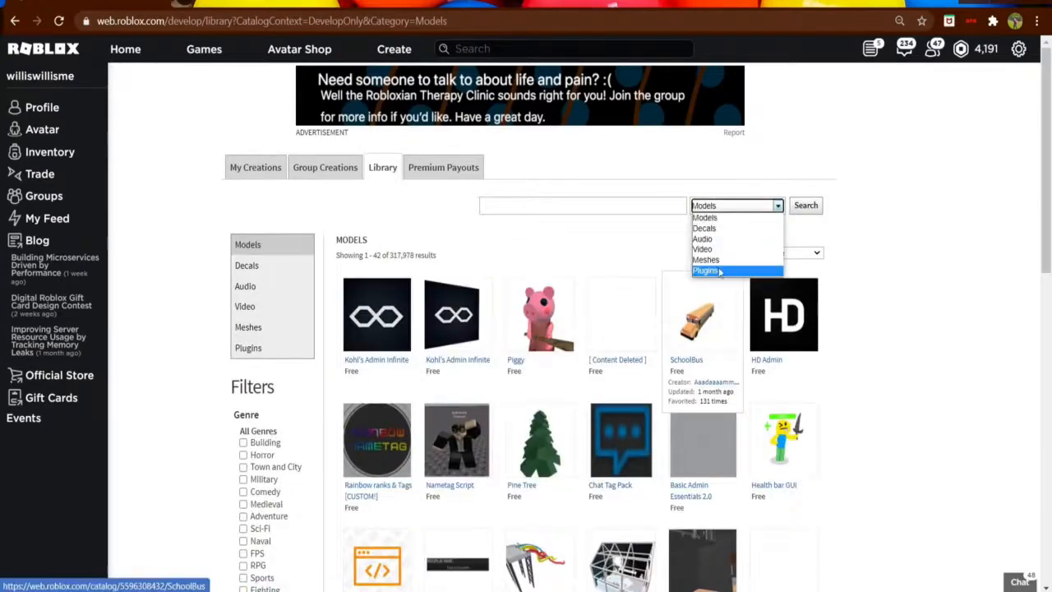
{"action": "left_click", "coordinate": [719, 272]}
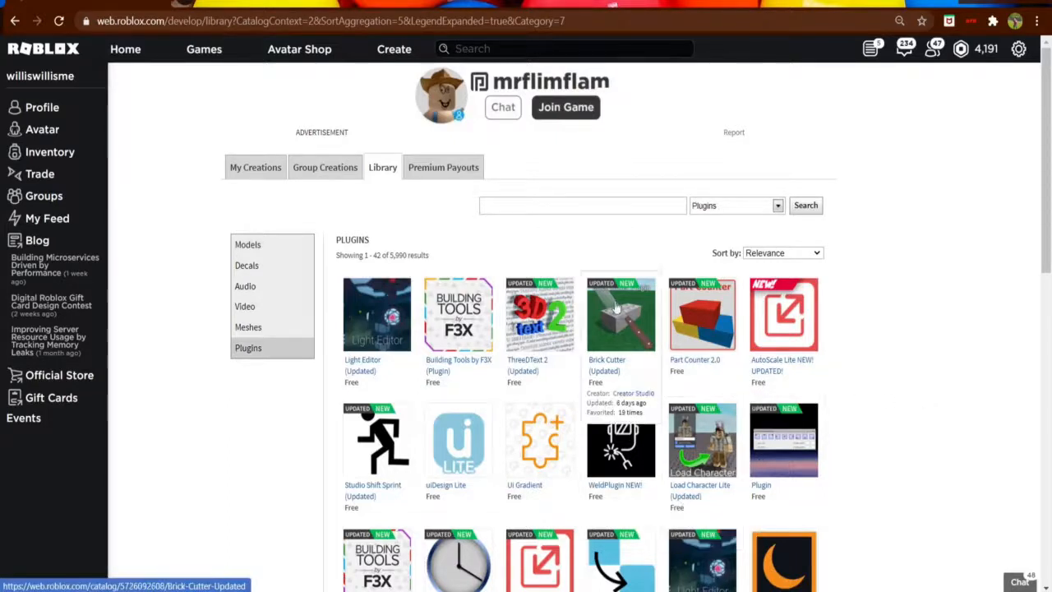
Step: Browse the library's plugin listings for useful building plugins such as Part to Terrain
{"action": "scroll", "coordinate": [914, 430], "scroll_direction": "down", "scroll_amount": 2}
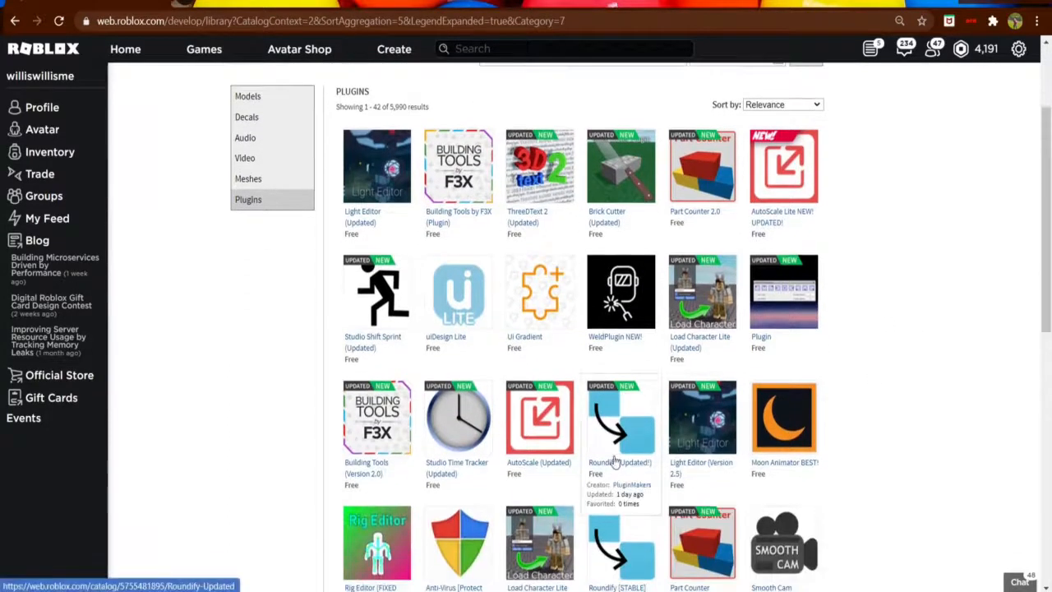
{"action": "scroll", "coordinate": [615, 462], "scroll_direction": "down", "scroll_amount": 2}
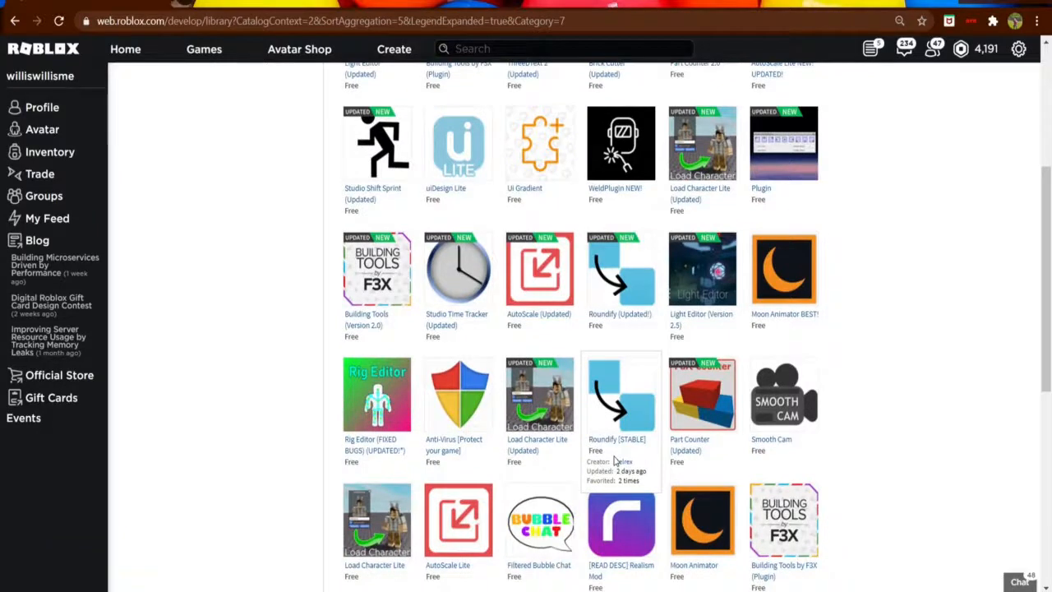
{"action": "scroll", "coordinate": [615, 462], "scroll_direction": "down", "scroll_amount": 2}
{"action": "scroll", "coordinate": [615, 493], "scroll_direction": "down", "scroll_amount": 1}
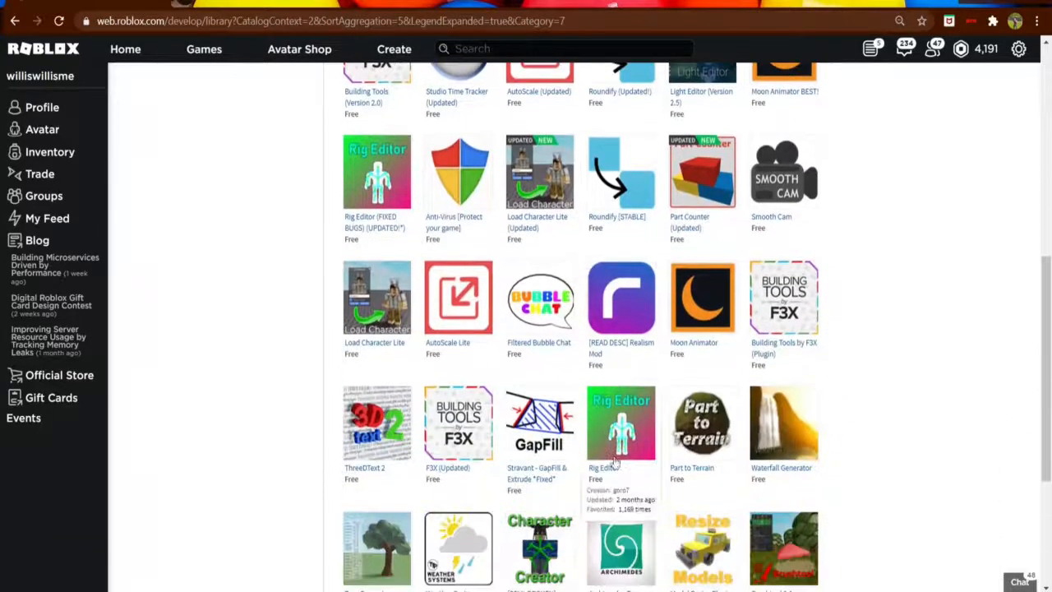
{"action": "scroll", "coordinate": [633, 469], "scroll_direction": "up", "scroll_amount": 1}
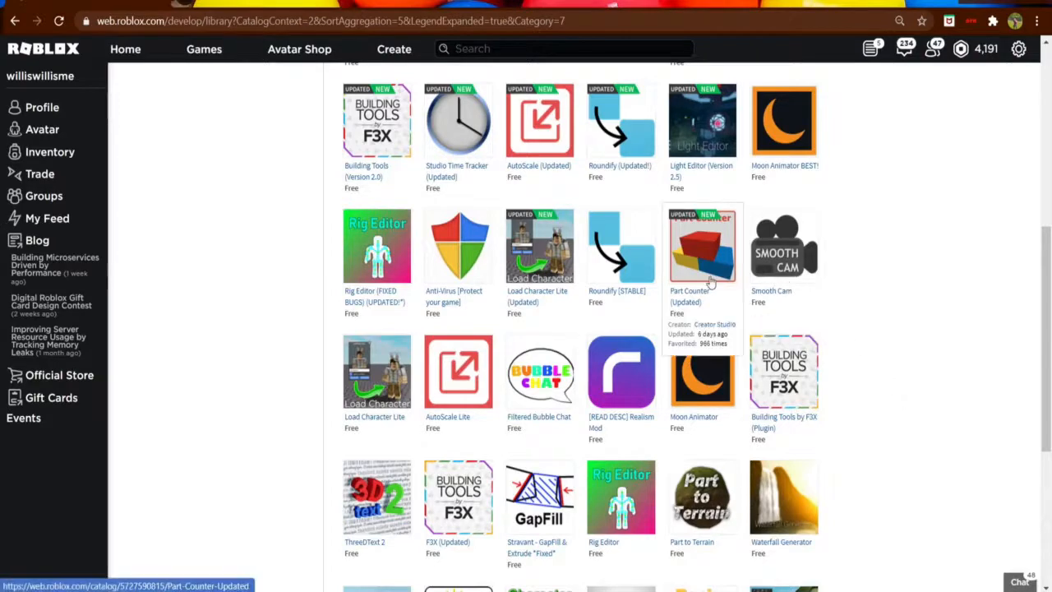
{"action": "scroll", "coordinate": [724, 435], "scroll_direction": "up", "scroll_amount": 3}
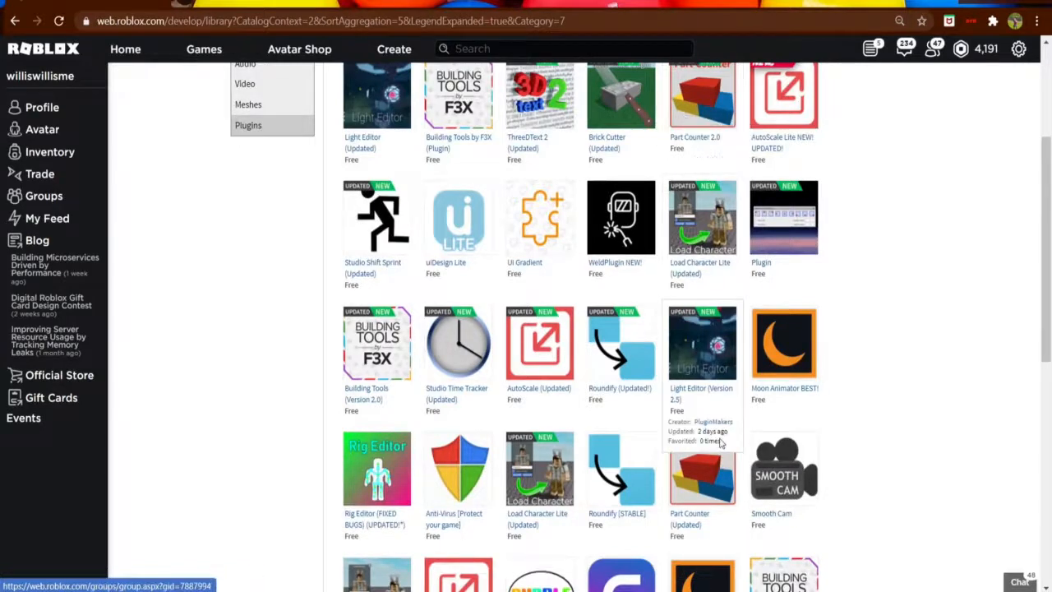
{"action": "scroll", "coordinate": [923, 429], "scroll_direction": "down", "scroll_amount": 7}
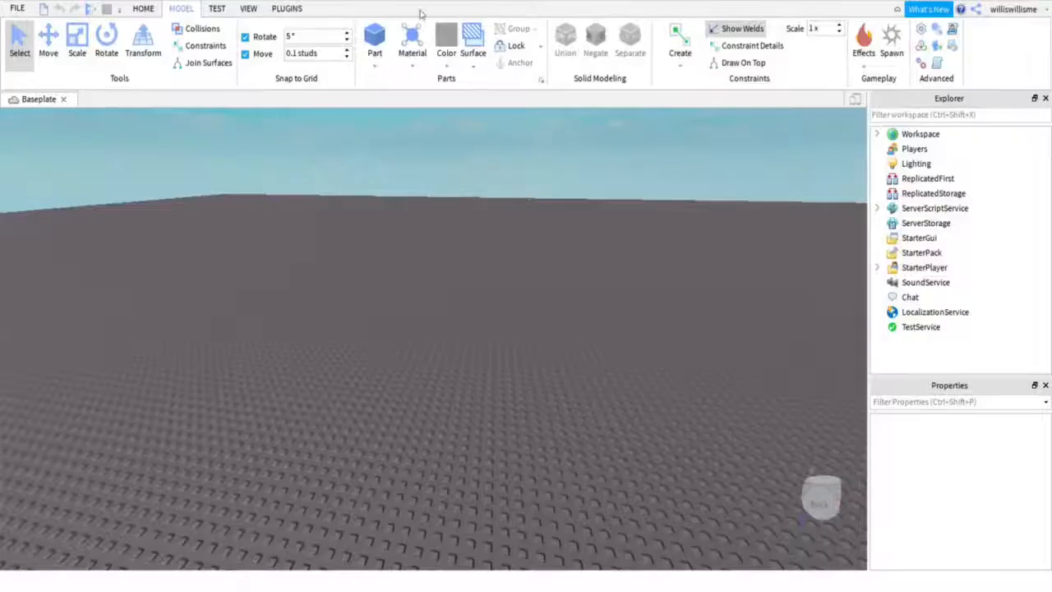
Step: In Roblox Studio, open the Part to Terrain plugin and insert a new part on the baseplate
{"action": "left_click", "coordinate": [288, 8]}
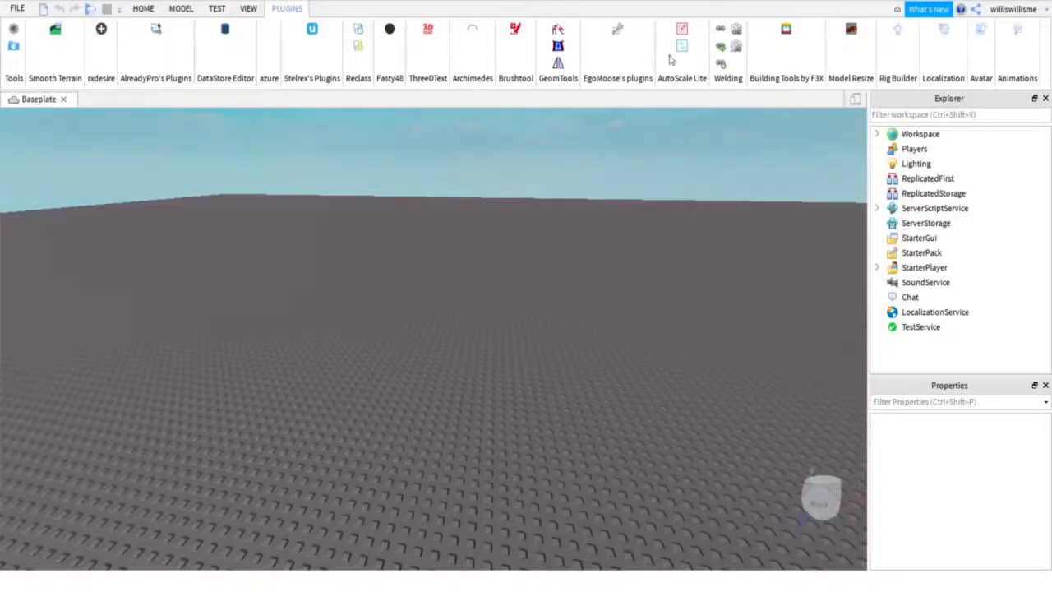
{"action": "left_click", "coordinate": [386, 34]}
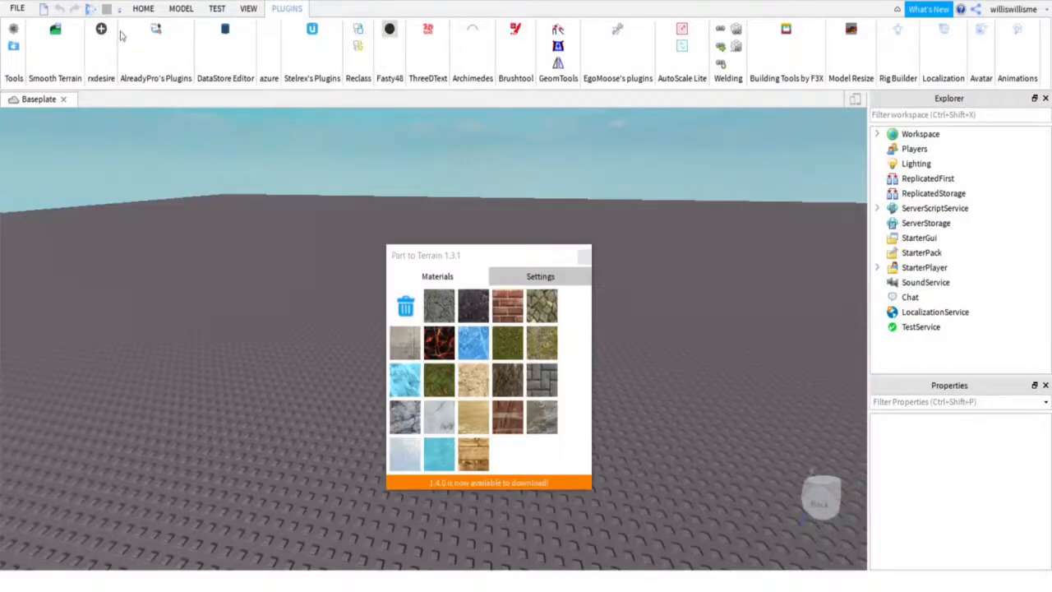
{"action": "left_click", "coordinate": [142, 9]}
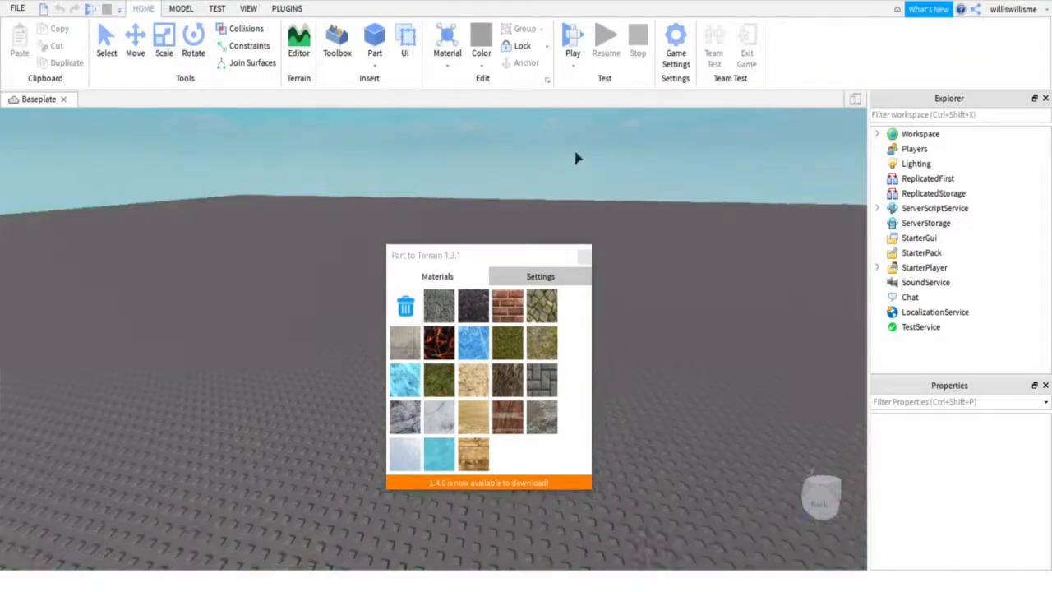
{"action": "right_click_drag", "start_coordinate": [577, 158], "coordinate": [510, 185]}
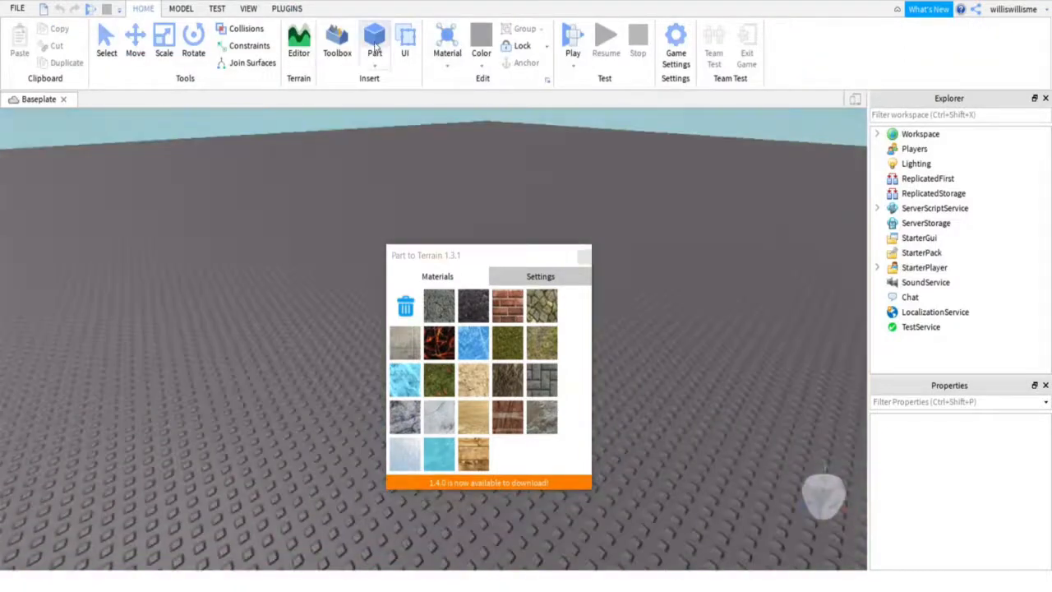
{"action": "left_click", "coordinate": [374, 45]}
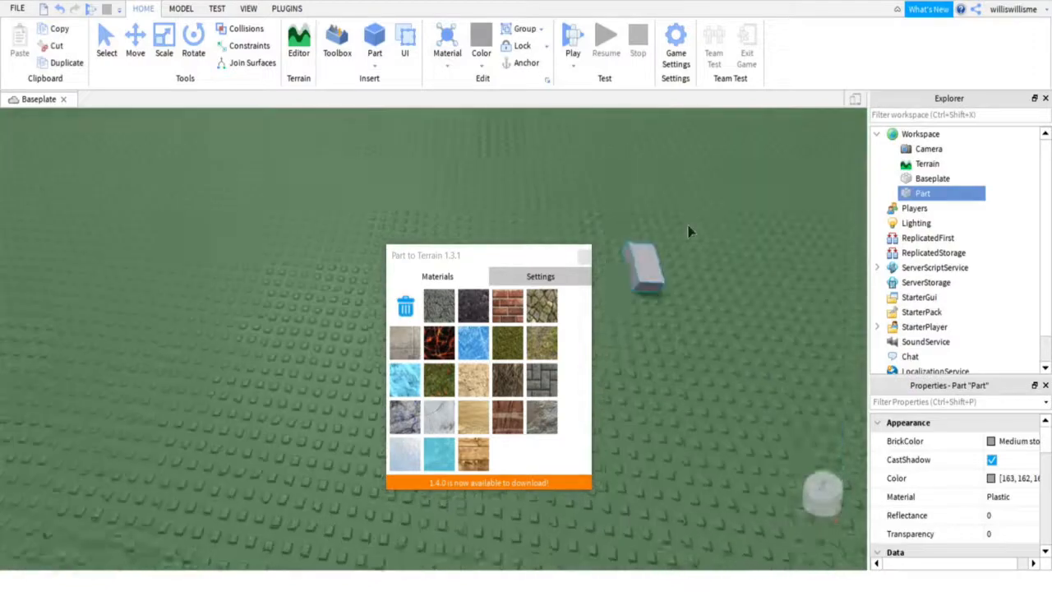
Step: Scale the new part up in length, width and height into a large rectangular block
{"action": "left_click", "coordinate": [163, 45]}
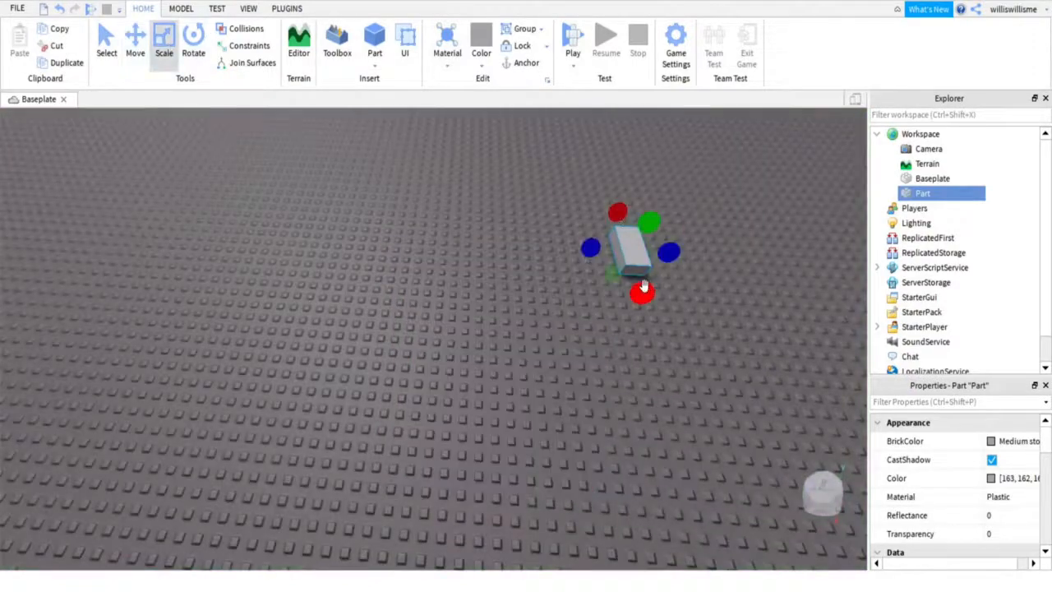
{"action": "left_click_drag", "start_coordinate": [641, 291], "coordinate": [618, 427]}
{"action": "right_click_drag", "start_coordinate": [620, 432], "coordinate": [568, 272]}
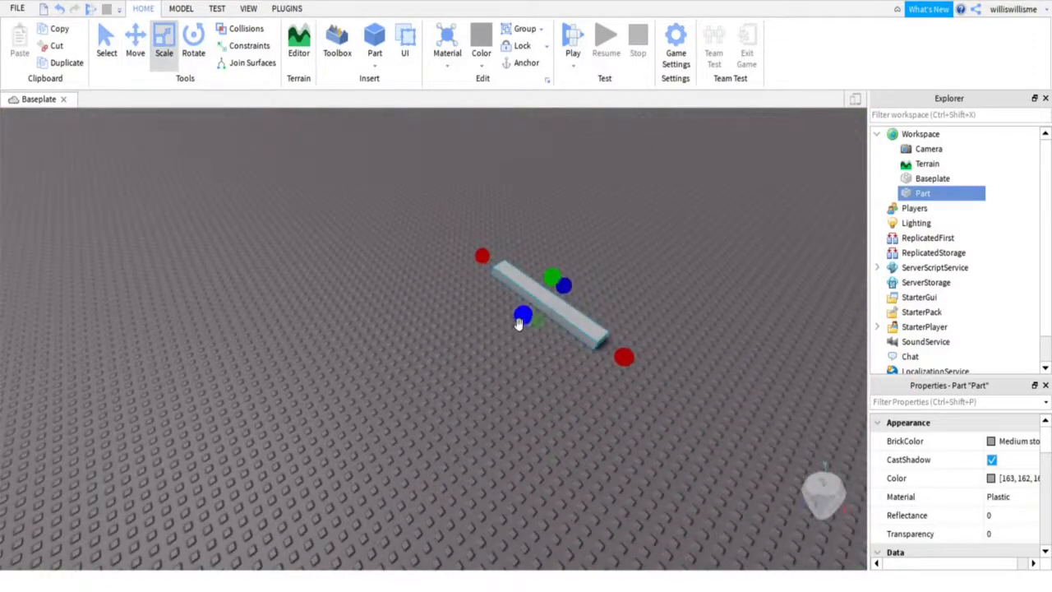
{"action": "left_click_drag", "start_coordinate": [519, 319], "coordinate": [155, 503]}
{"action": "left_click_drag", "start_coordinate": [388, 304], "coordinate": [237, 157]}
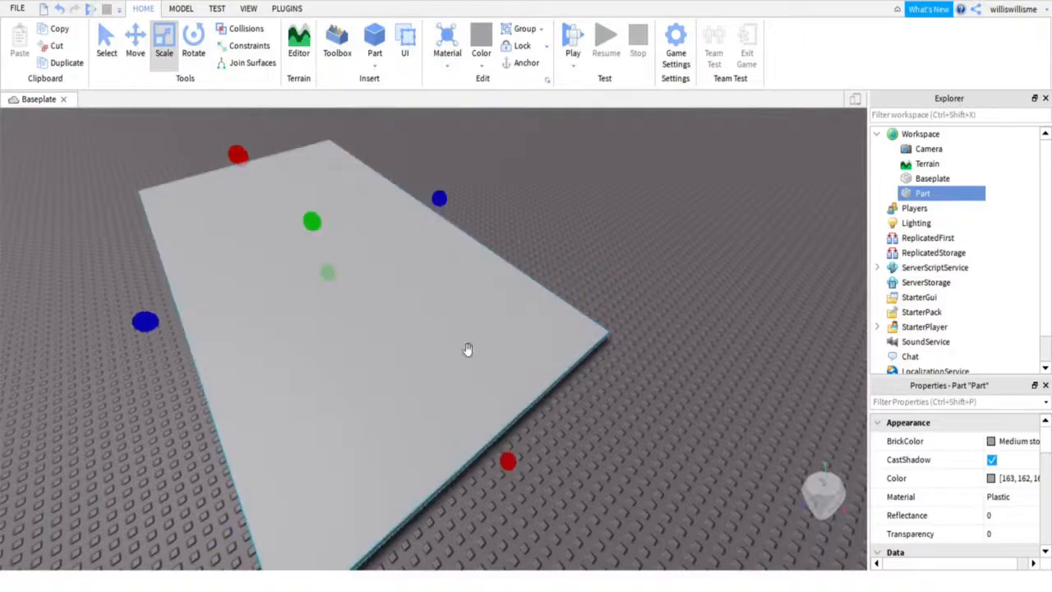
{"action": "left_click_drag", "start_coordinate": [511, 458], "coordinate": [568, 535]}
{"action": "left_click_drag", "start_coordinate": [321, 226], "coordinate": [319, 149]}
{"action": "right_click_drag", "start_coordinate": [436, 238], "coordinate": [457, 124]}
Step: Reopen the Part to Terrain materials window with the scaled block in place
{"action": "left_click", "coordinate": [290, 9]}
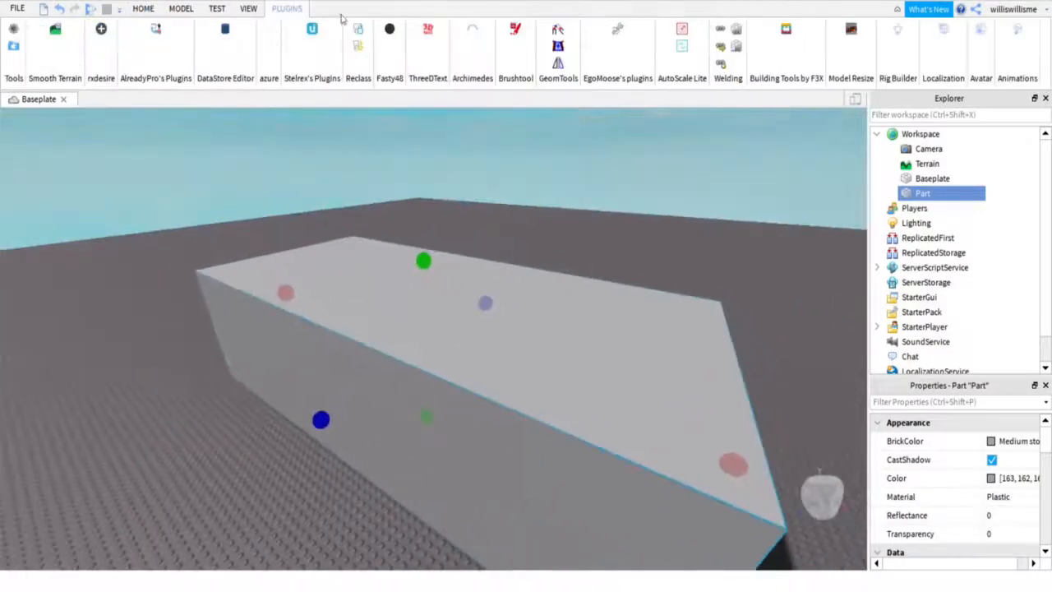
{"action": "left_click", "coordinate": [394, 41]}
{"action": "left_click", "coordinate": [143, 8]}
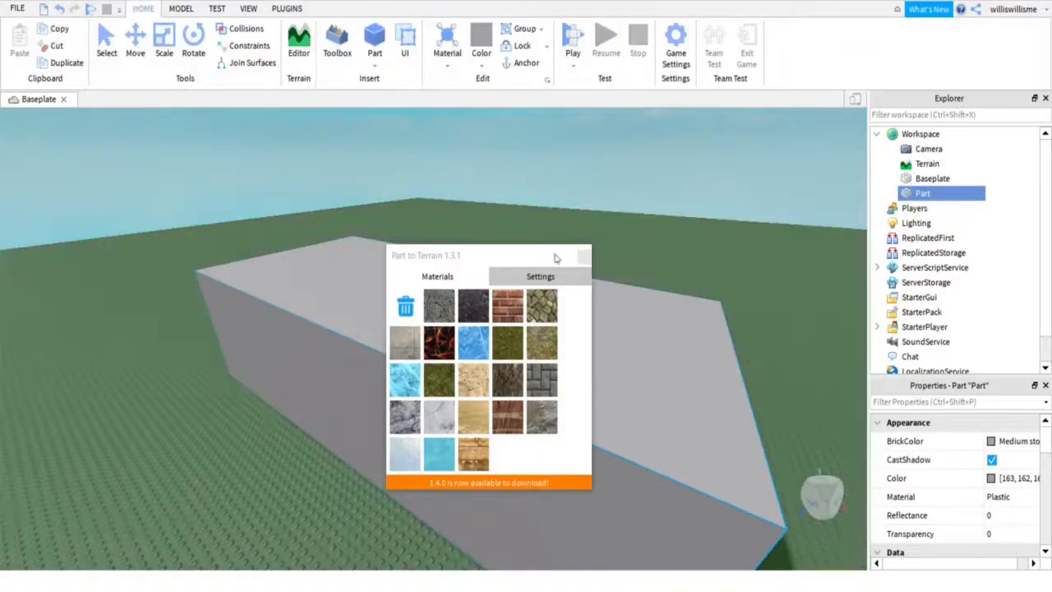
Step: Try to convert the block into terrain with Part to Terrain and undo the conversion
{"action": "right_click_drag", "start_coordinate": [681, 292], "coordinate": [693, 297]}
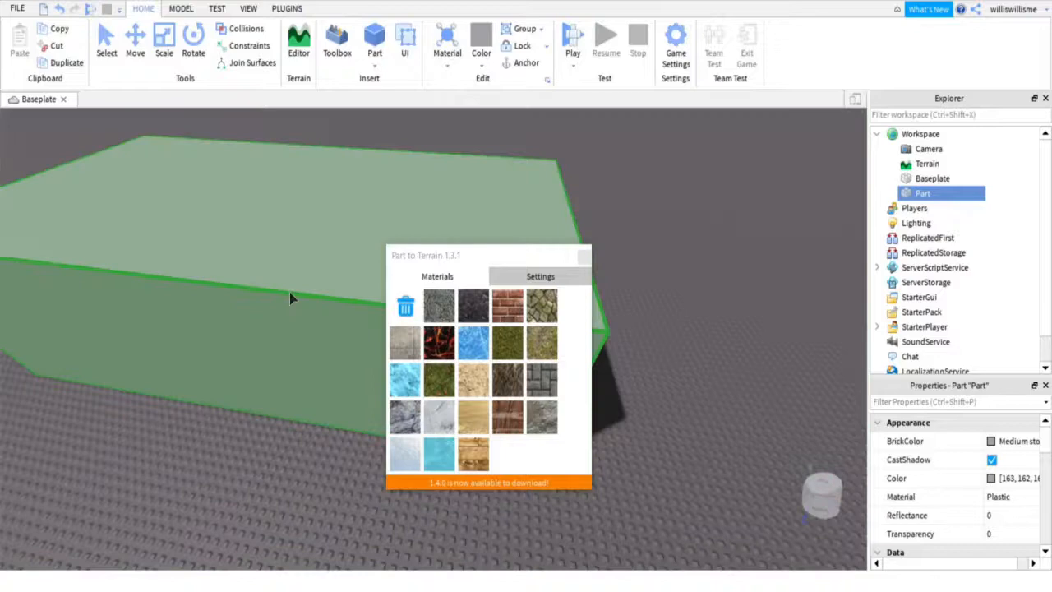
{"action": "left_click", "coordinate": [290, 294]}
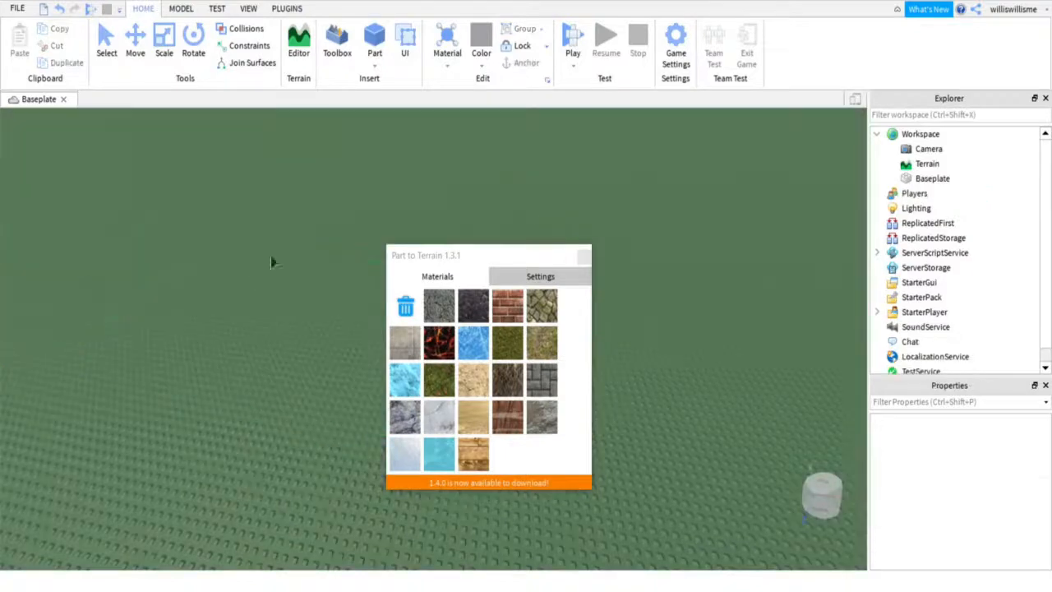
{"action": "right_click_drag", "start_coordinate": [322, 224], "coordinate": [324, 227]}
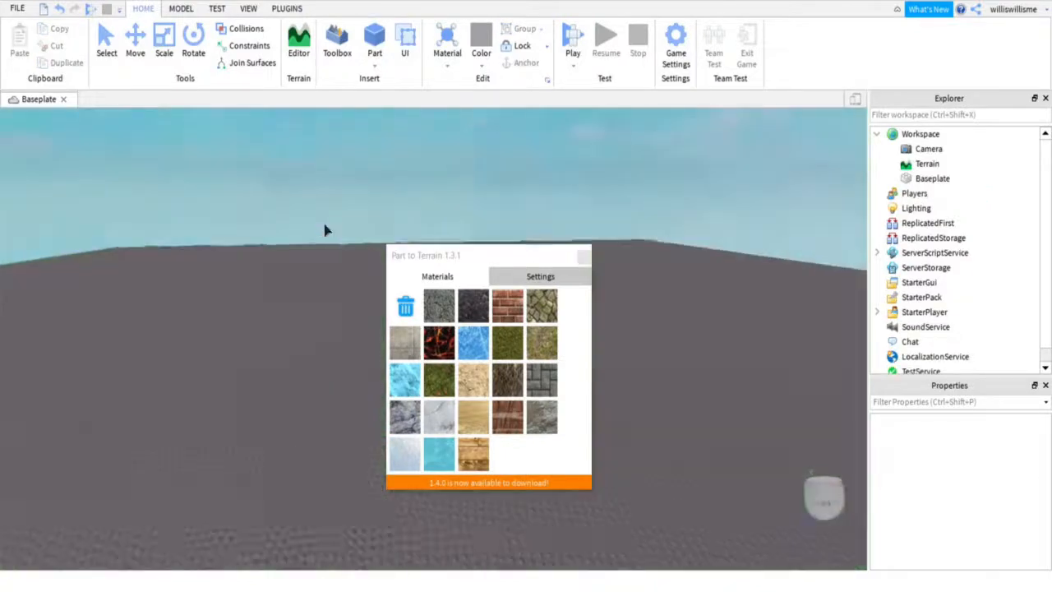
{"action": "left_click", "coordinate": [60, 8]}
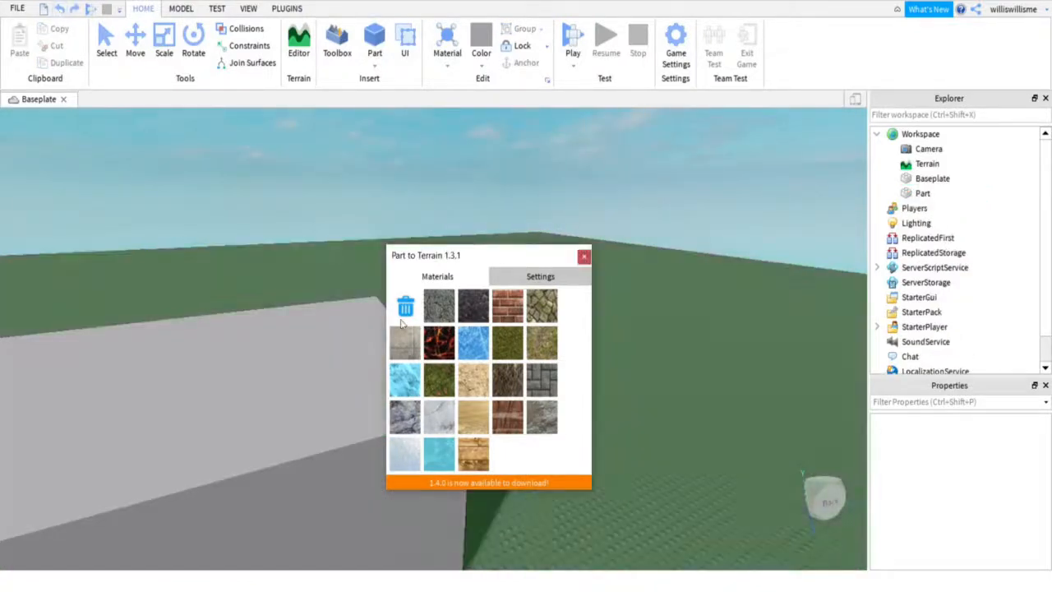
Step: Convert the block into water terrain with Part to Terrain and undo the conversion
{"action": "right_click_drag", "start_coordinate": [327, 212], "coordinate": [329, 216]}
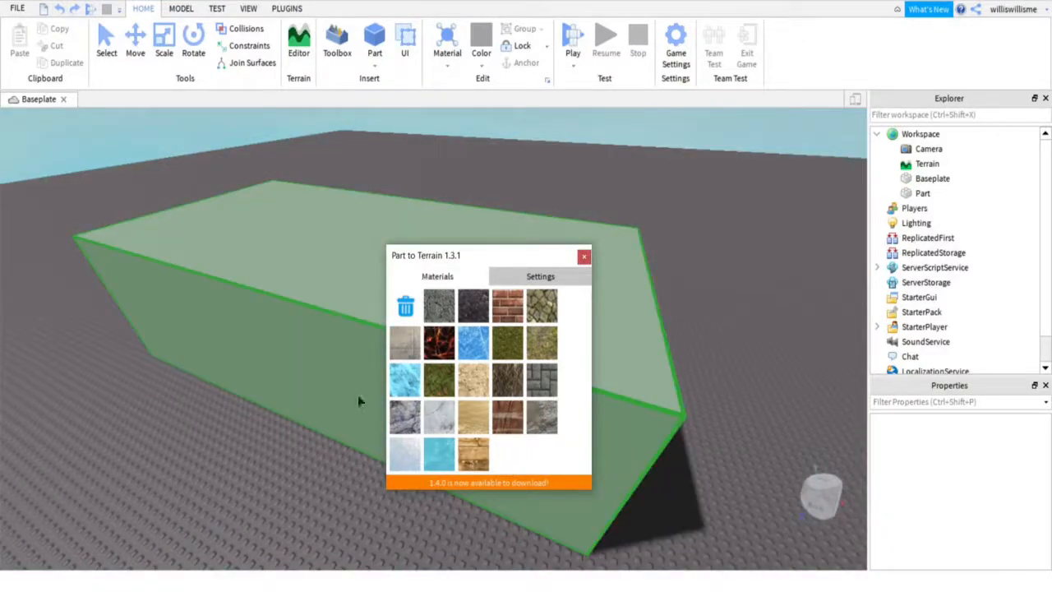
{"action": "left_click", "coordinate": [309, 306]}
{"action": "right_click_drag", "start_coordinate": [381, 199], "coordinate": [381, 198]}
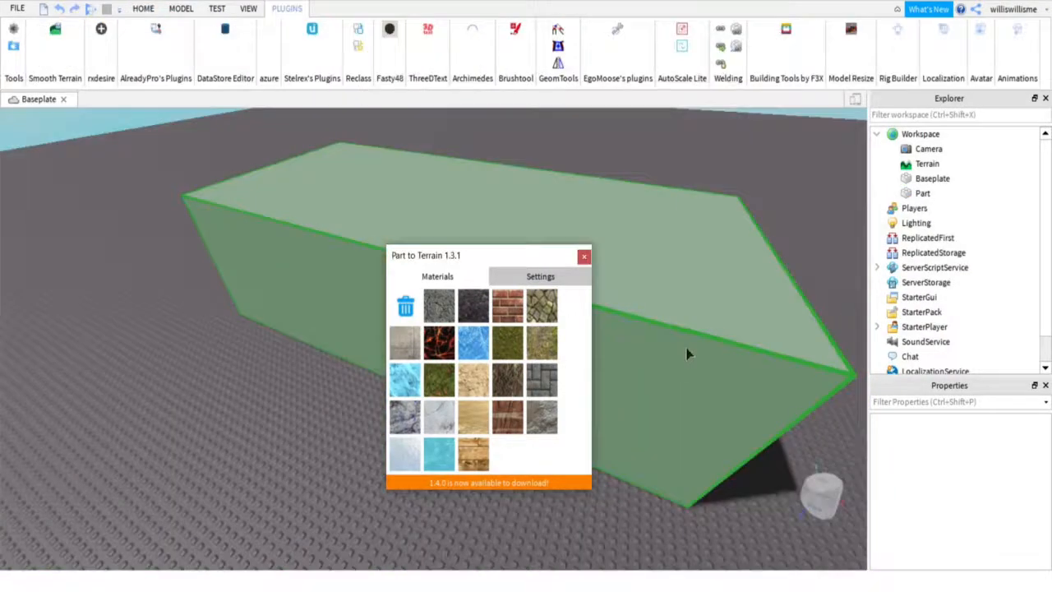
{"action": "left_click", "coordinate": [688, 353]}
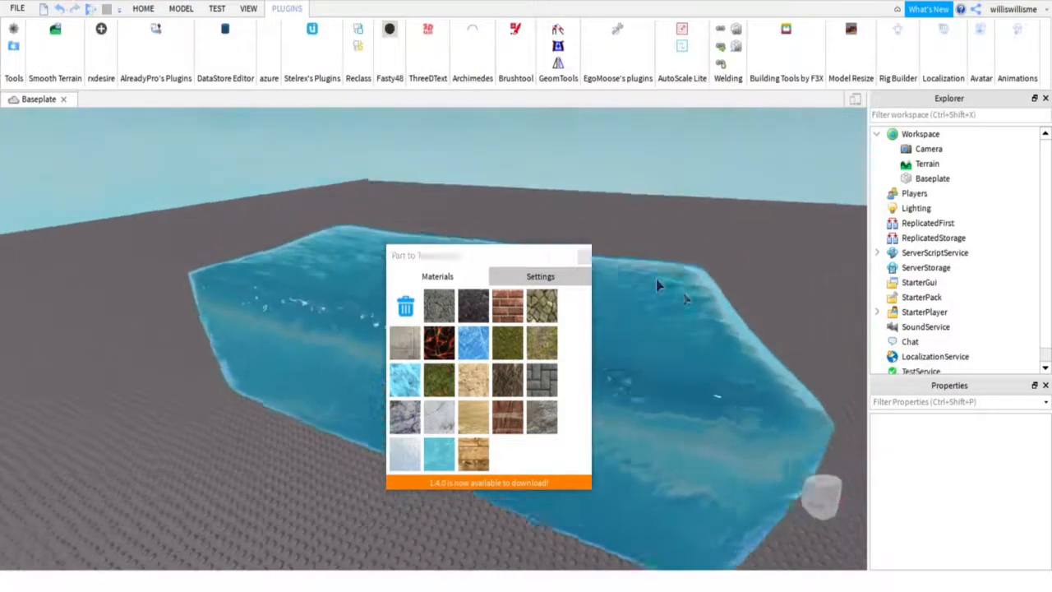
{"action": "scroll", "coordinate": [657, 279], "scroll_direction": "up", "scroll_amount": 3}
{"action": "key", "text": "w"}
{"action": "right_click_drag", "start_coordinate": [657, 279], "coordinate": [657, 279]}
{"action": "right_click_drag", "start_coordinate": [540, 168], "coordinate": [584, 193]}
{"action": "scroll", "coordinate": [584, 192], "scroll_direction": "down", "scroll_amount": 2}
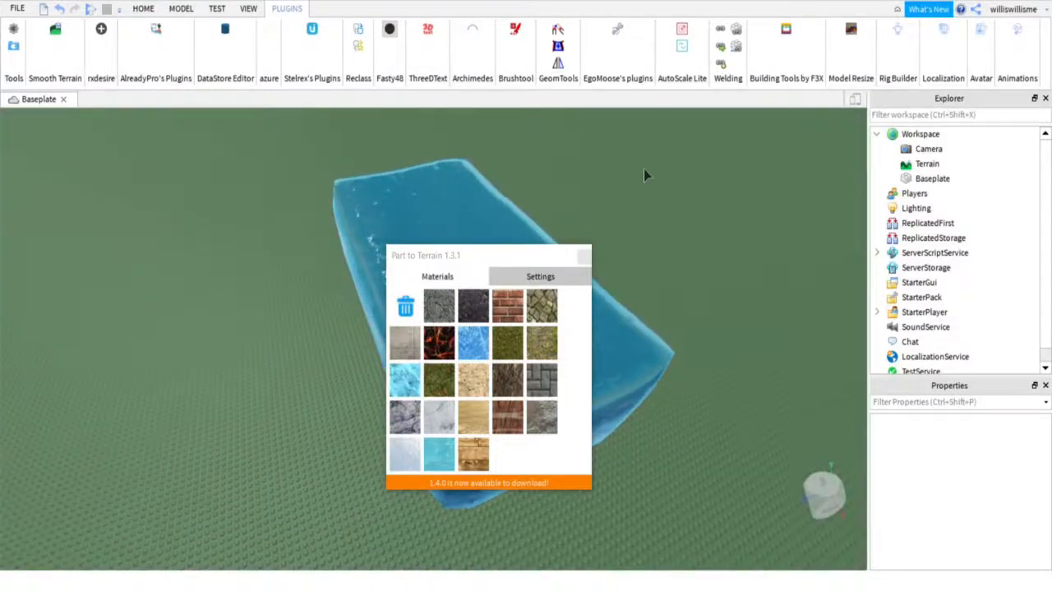
{"action": "right_click_drag", "start_coordinate": [644, 169], "coordinate": [644, 175]}
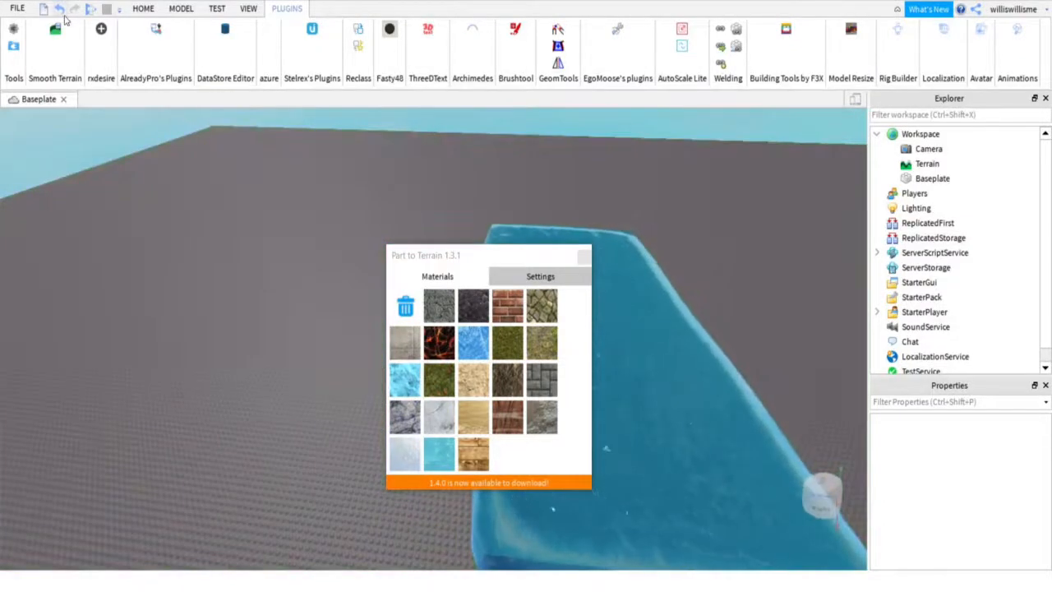
{"action": "left_click", "coordinate": [62, 11]}
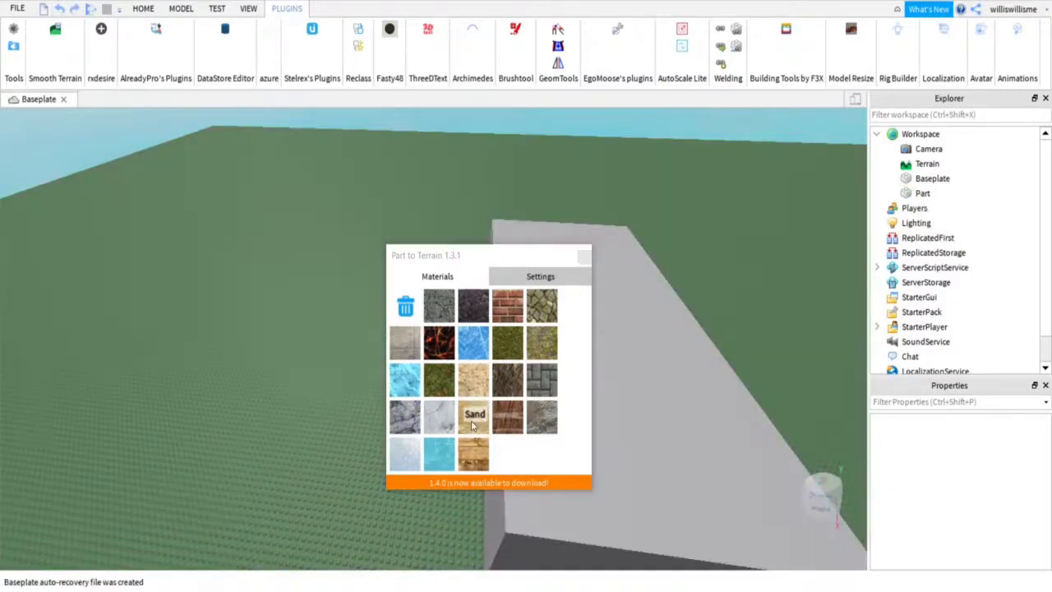
Step: Convert the block into Sand terrain and undo the conversion
{"action": "left_click", "coordinate": [518, 428]}
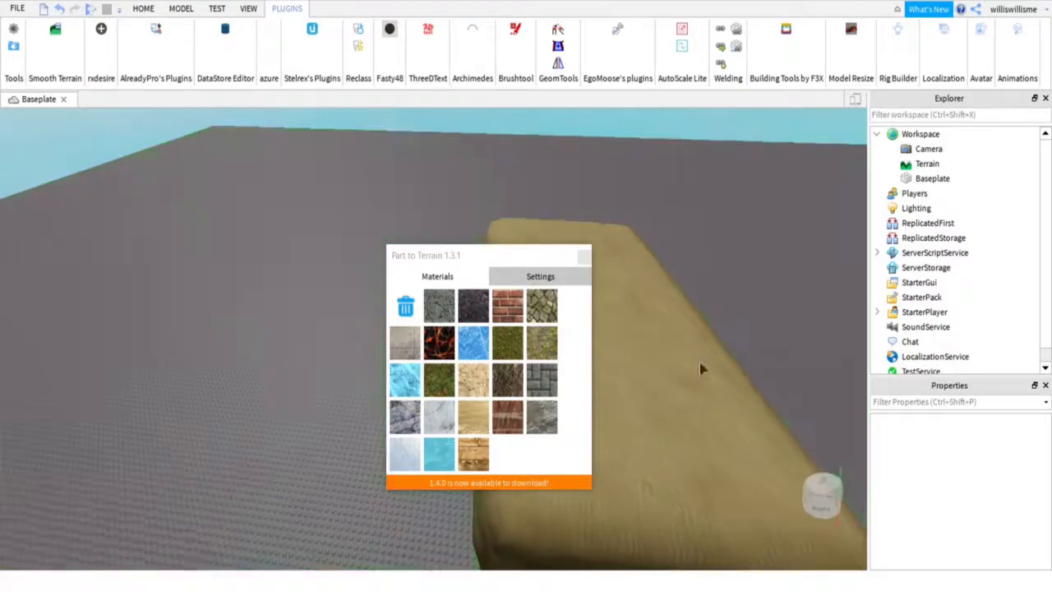
{"action": "right_click_drag", "start_coordinate": [700, 362], "coordinate": [702, 363]}
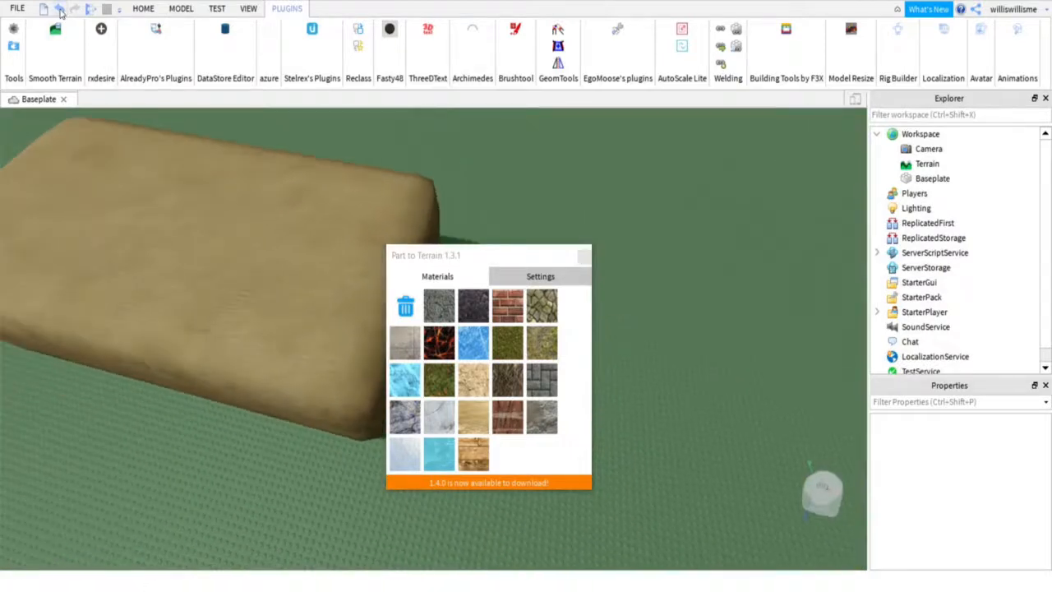
{"action": "left_click", "coordinate": [58, 8]}
Step: Convert the block into Sandstone terrain and undo the conversion
{"action": "left_click", "coordinate": [521, 420]}
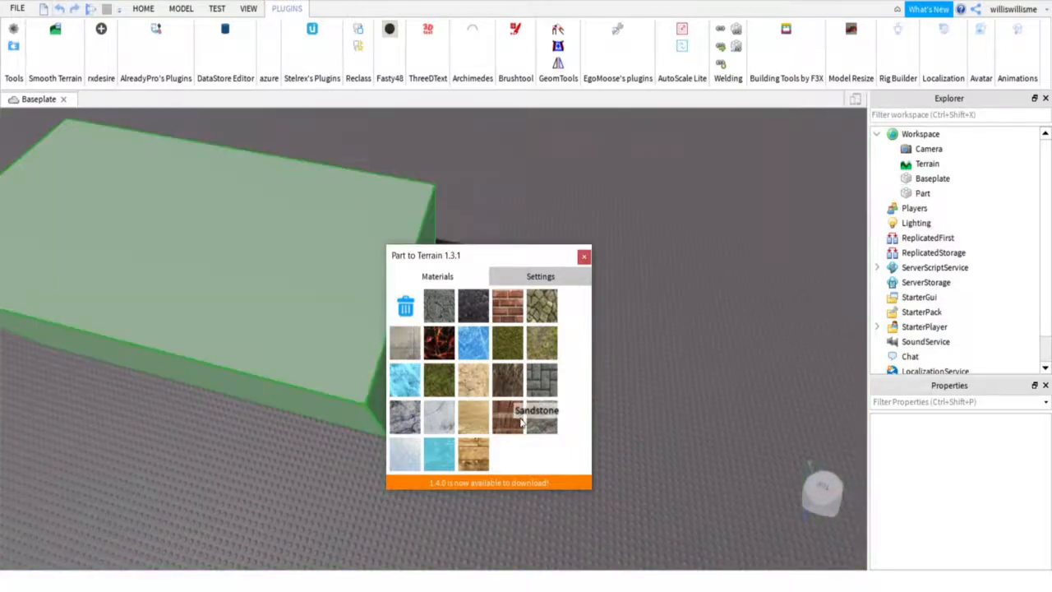
{"action": "left_click", "coordinate": [285, 324]}
{"action": "right_click_drag", "start_coordinate": [515, 173], "coordinate": [518, 177]}
{"action": "left_click", "coordinate": [439, 342]}
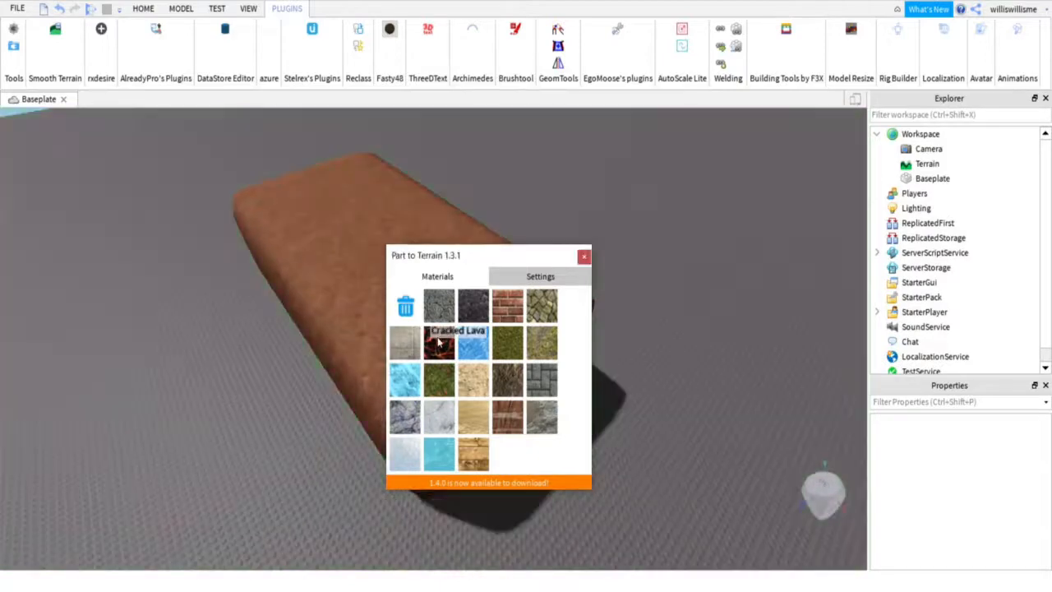
{"action": "left_click", "coordinate": [58, 9]}
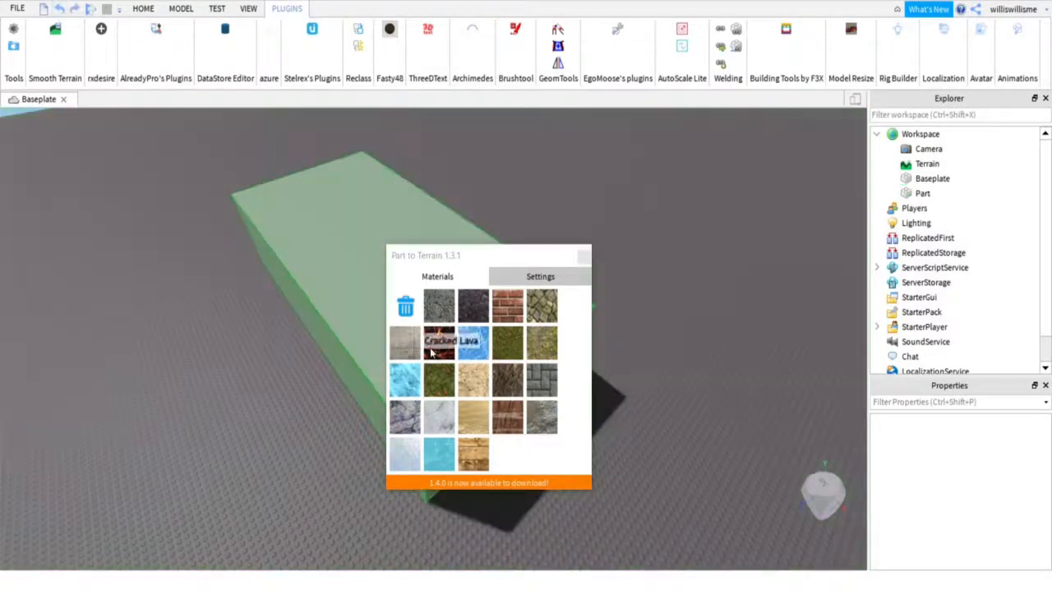
Step: Convert the block into the light-blue icy terrain material with Part to Terrain, and close the plugin window
{"action": "left_click", "coordinate": [407, 378]}
{"action": "left_click", "coordinate": [341, 275]}
{"action": "right_click_drag", "start_coordinate": [632, 245], "coordinate": [631, 245]}
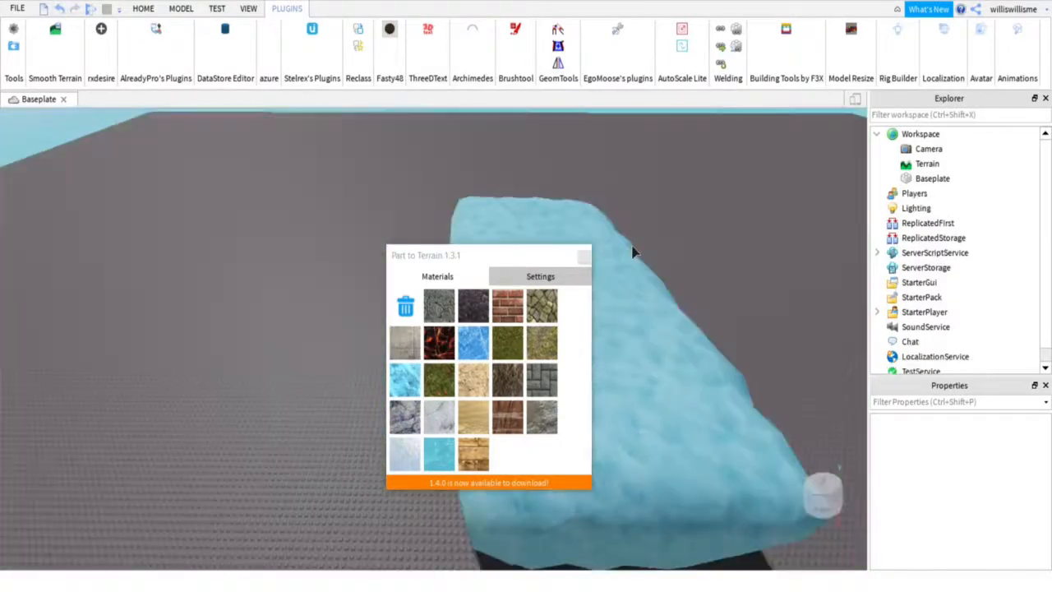
{"action": "left_click", "coordinate": [584, 258]}
{"action": "right_click_drag", "start_coordinate": [585, 258], "coordinate": [585, 258]}
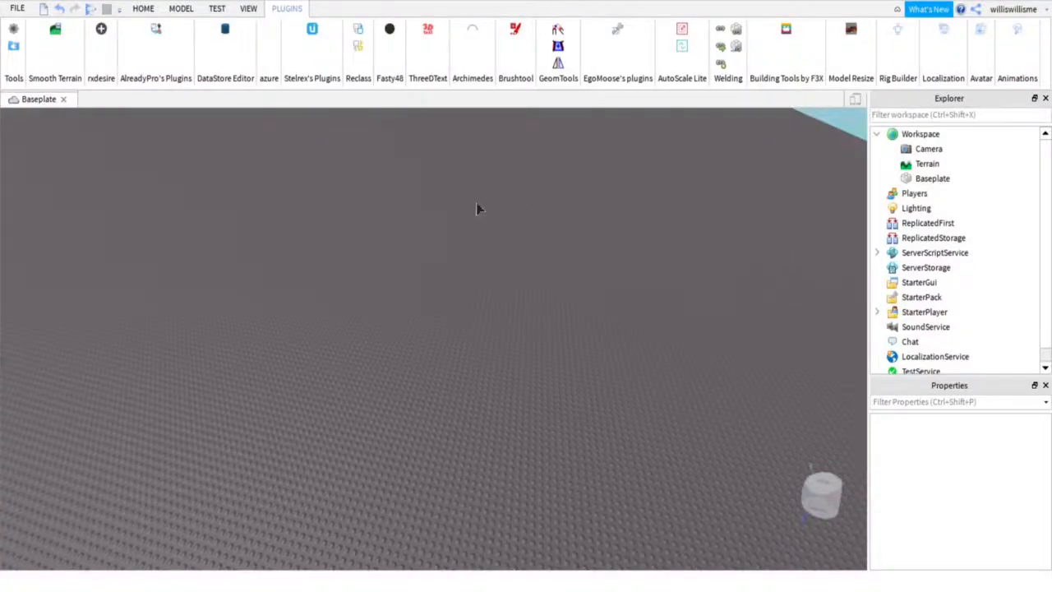
Step: Spawn an R15 character for the username "roblox" with the Load Character plugin and focus the view on it
{"action": "left_click", "coordinate": [155, 29]}
{"action": "left_click", "coordinate": [143, 8]}
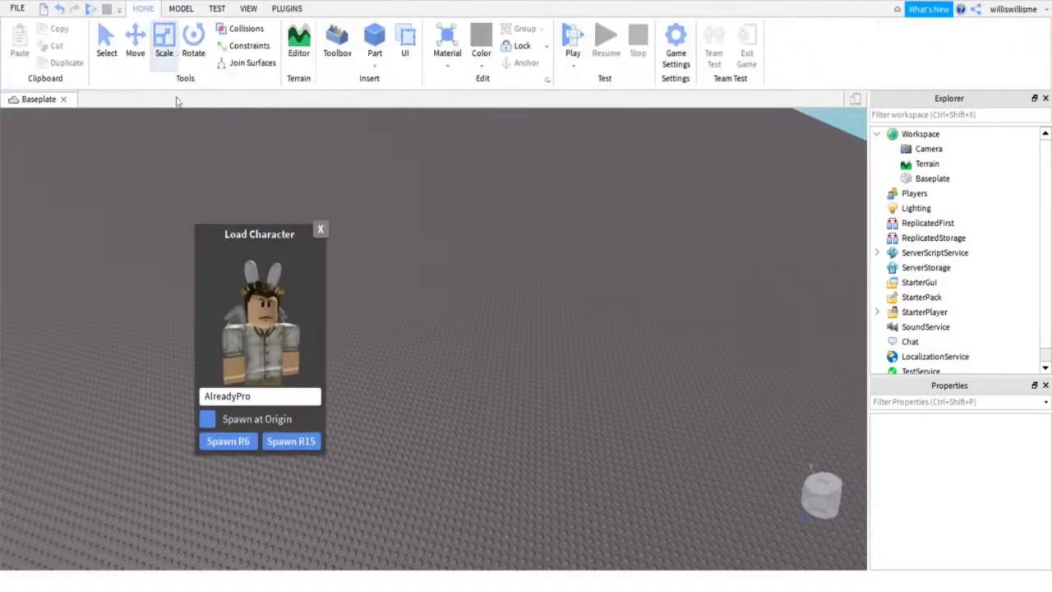
{"action": "double_click", "coordinate": [244, 397]}
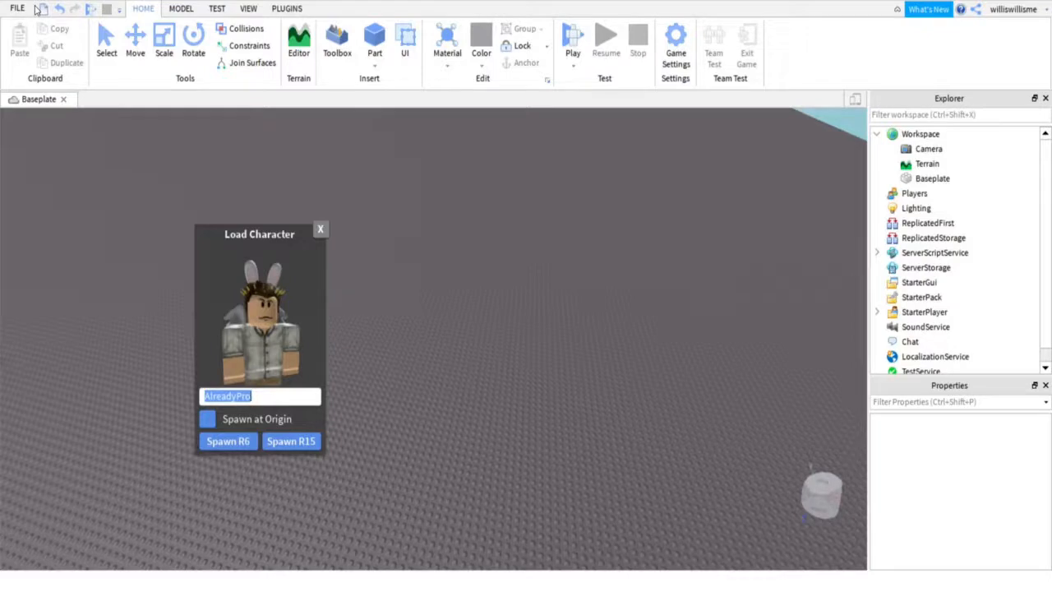
{"action": "type", "text": "roblox"}
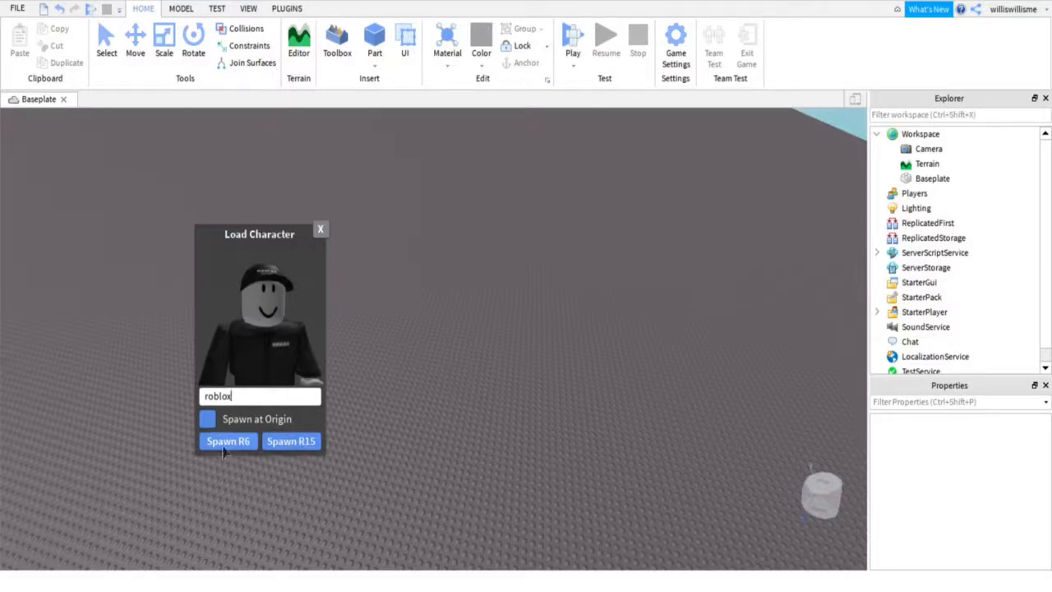
{"action": "left_click", "coordinate": [280, 444]}
{"action": "mouse_move", "coordinate": [391, 423]}
{"action": "right_mouse_down"}
{"action": "mouse_move", "coordinate": [417, 427]}
{"action": "mouse_move", "coordinate": [395, 428]}
{"action": "right_mouse_up"}
{"action": "key", "text": "f"}
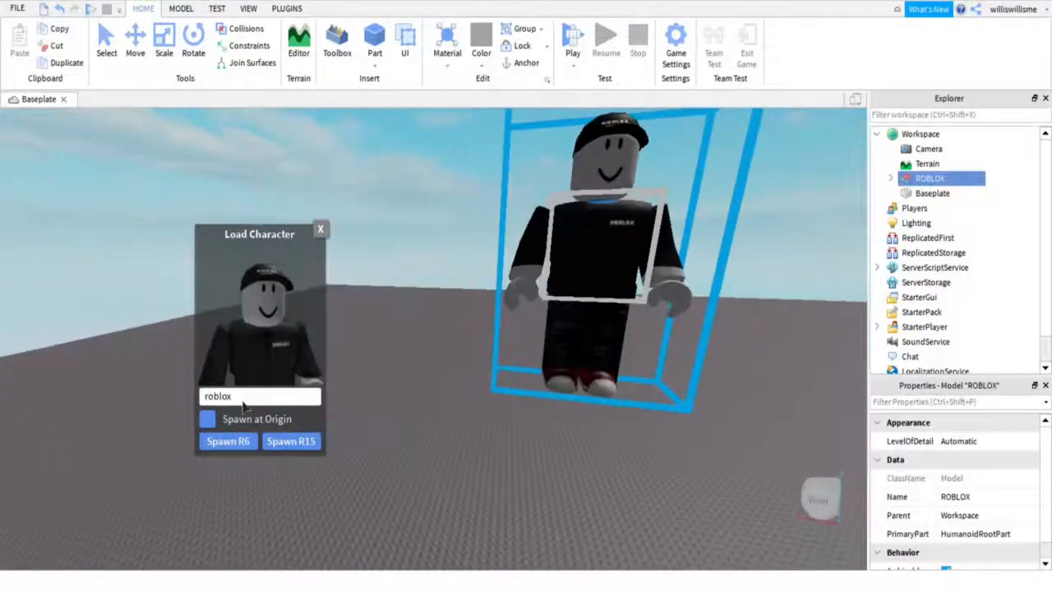
Step: Replace the Load Character username with the signed-in account's username and spawn that avatar as R15
{"action": "left_click", "coordinate": [249, 400]}
{"action": "right_click_drag", "start_coordinate": [571, 449], "coordinate": [575, 450]}
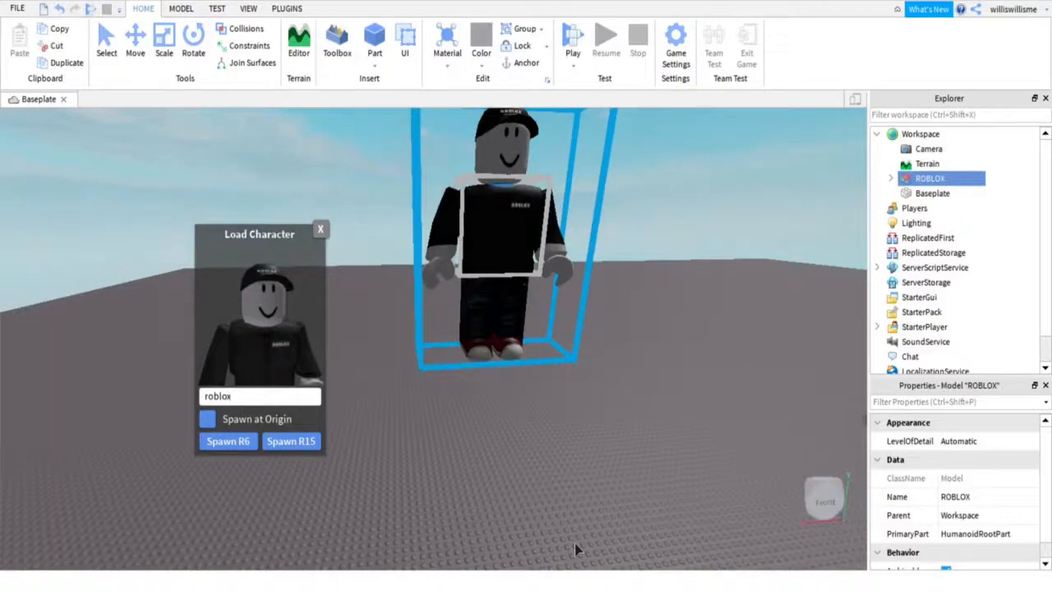
{"action": "key", "text": "BackSpace"}
{"action": "key", "text": "BackSpace"}
{"action": "key", "text": "BackSpace"}
{"action": "key", "text": "BackSpace"}
{"action": "key", "text": "BackSpace"}
{"action": "key", "text": "BackSpace"}
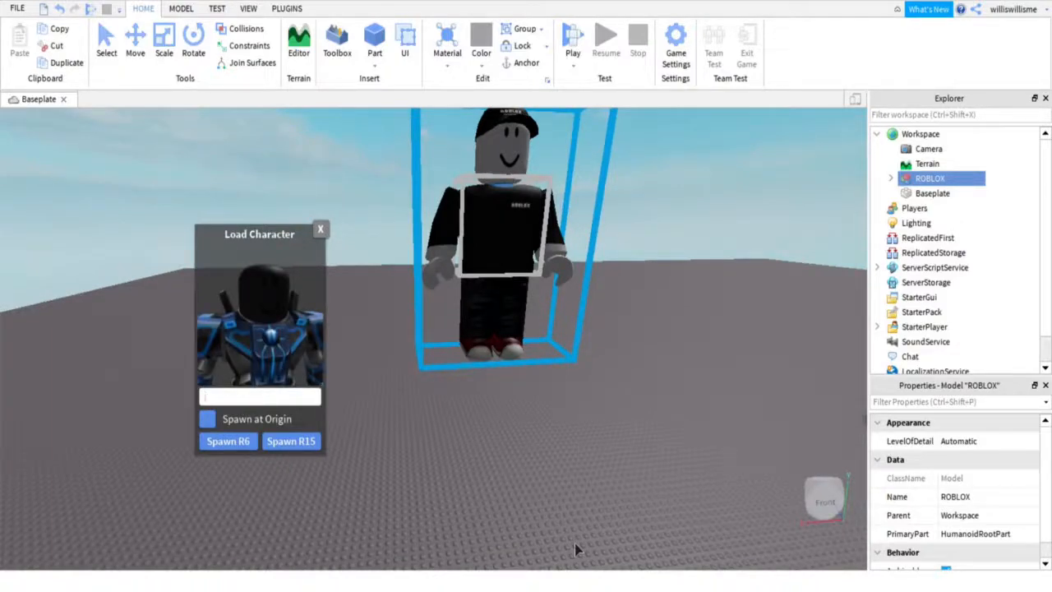
{"action": "type", "text": "willis"}
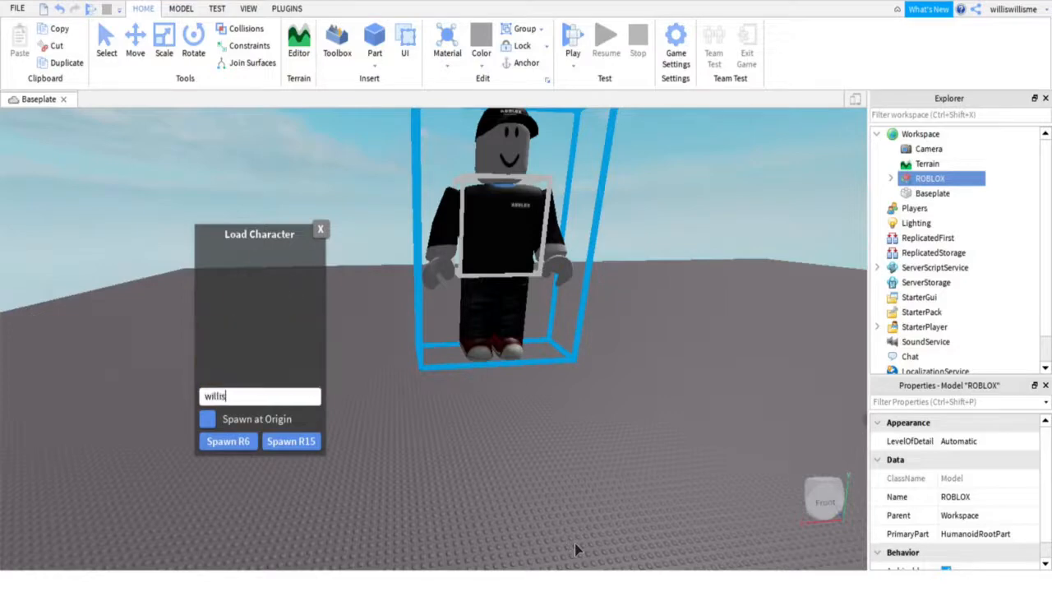
{"action": "type", "text": "willisme"}
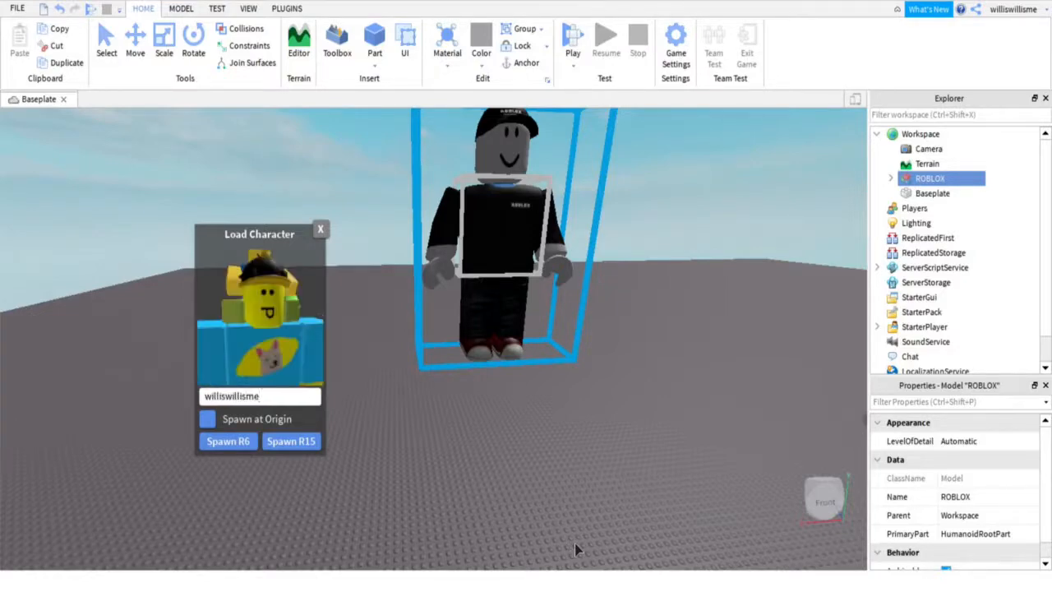
{"action": "left_click", "coordinate": [303, 444]}
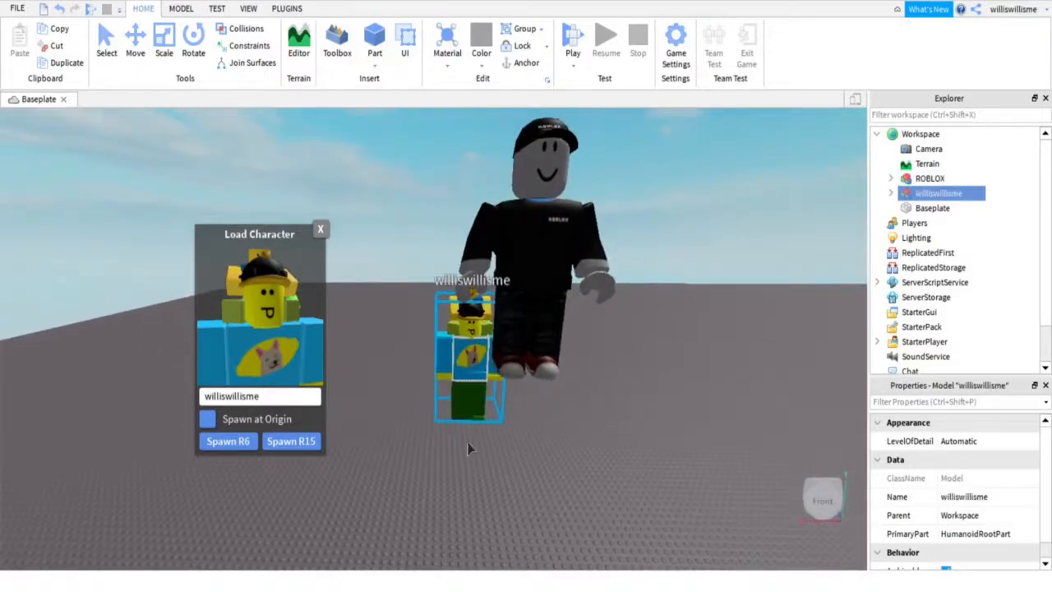
{"action": "double_click", "coordinate": [256, 397]}
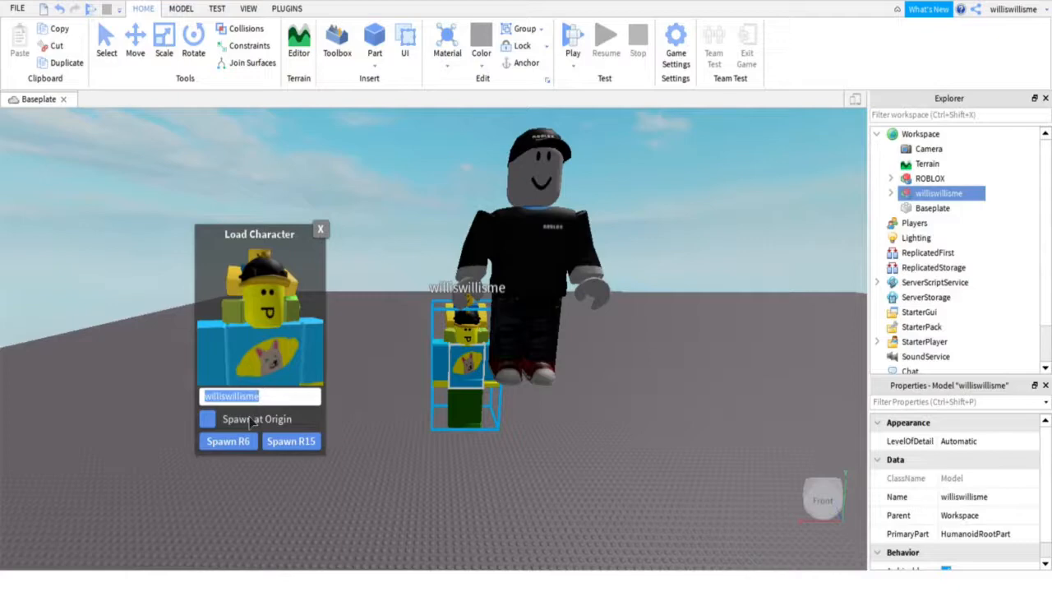
{"action": "type", "text": "hiyuvsfhyuivsfd"}
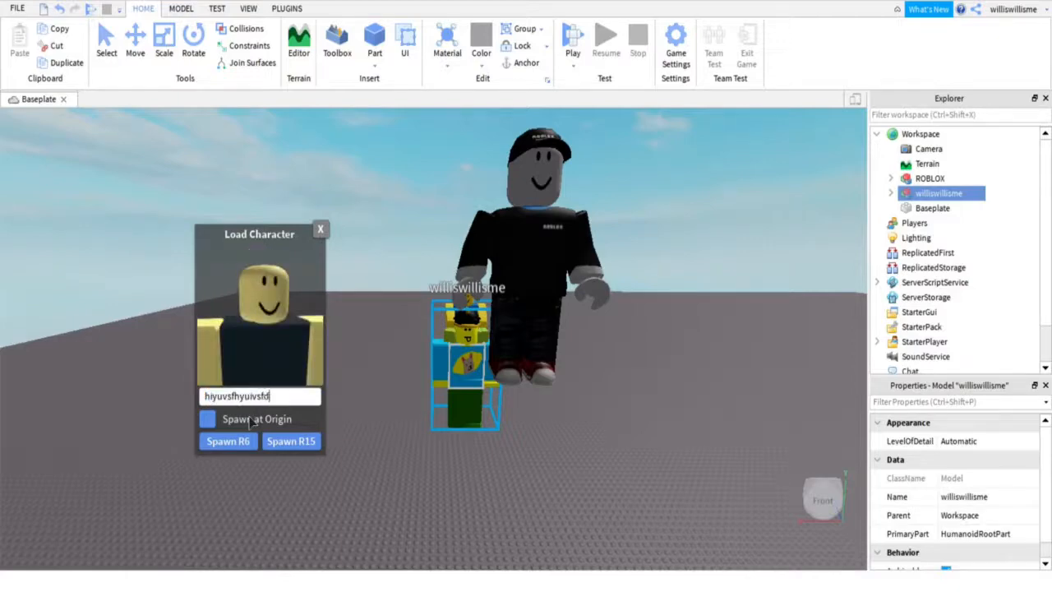
{"action": "key", "text": "BackSpace"}
{"action": "key", "text": "BackSpace"}
{"action": "key", "text": "BackSpace"}
{"action": "key", "text": "BackSpace"}
{"action": "key", "text": "BackSpace"}
{"action": "key", "text": "BackSpace"}
{"action": "key", "text": "BackSpace"}
{"action": "key", "text": "BackSpace"}
{"action": "key", "text": "BackSpace"}
{"action": "key", "text": "BackSpace"}
{"action": "key", "text": "BackSpace"}
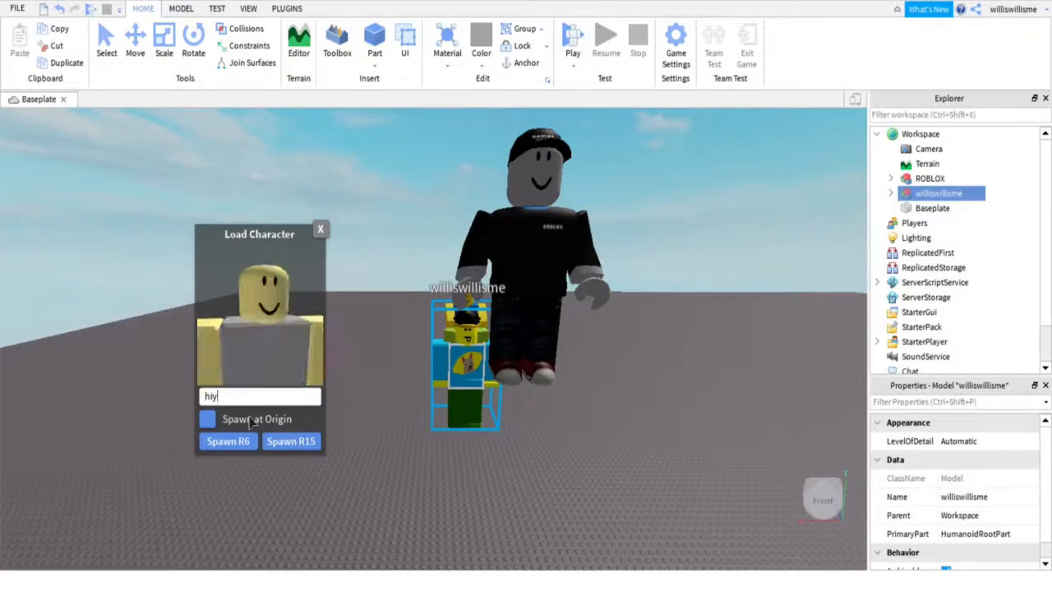
Step: Set the Load Character username to "hbfg" and spawn that avatar as R15
{"action": "key", "text": "BackSpace"}
{"action": "key", "text": "BackSpace"}
{"action": "key", "text": "BackSpace"}
{"action": "type", "text": "hbfg"}
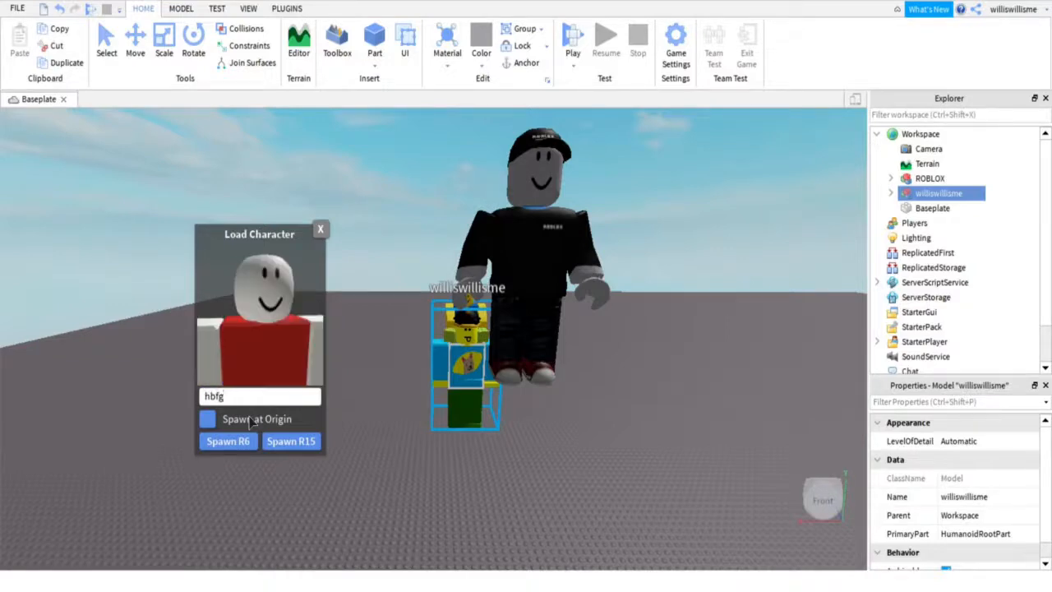
{"action": "left_click", "coordinate": [308, 439]}
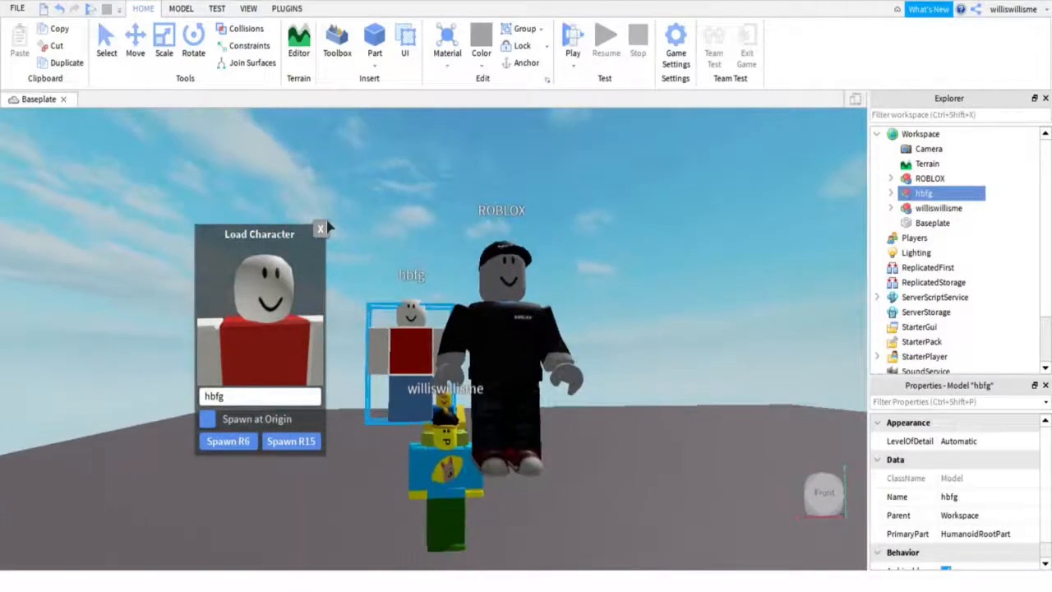
Step: Close the Load Character window and deselect the hbfg character
{"action": "left_click", "coordinate": [325, 226]}
{"action": "right_click_drag", "start_coordinate": [473, 222], "coordinate": [474, 225]}
{"action": "scroll", "coordinate": [474, 225], "scroll_direction": "down", "scroll_amount": 5}
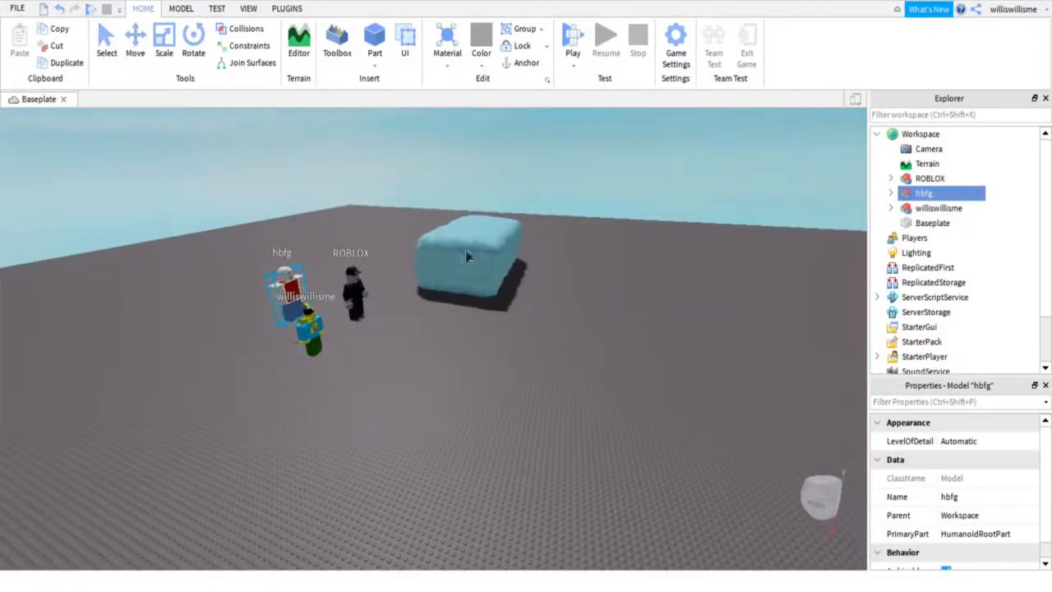
{"action": "scroll", "coordinate": [448, 428], "scroll_direction": "up", "scroll_amount": 5}
{"action": "right_click_drag", "start_coordinate": [448, 428], "coordinate": [455, 429]}
{"action": "left_click", "coordinate": [1018, 227]}
{"action": "right_click_drag", "start_coordinate": [624, 247], "coordinate": [623, 249]}
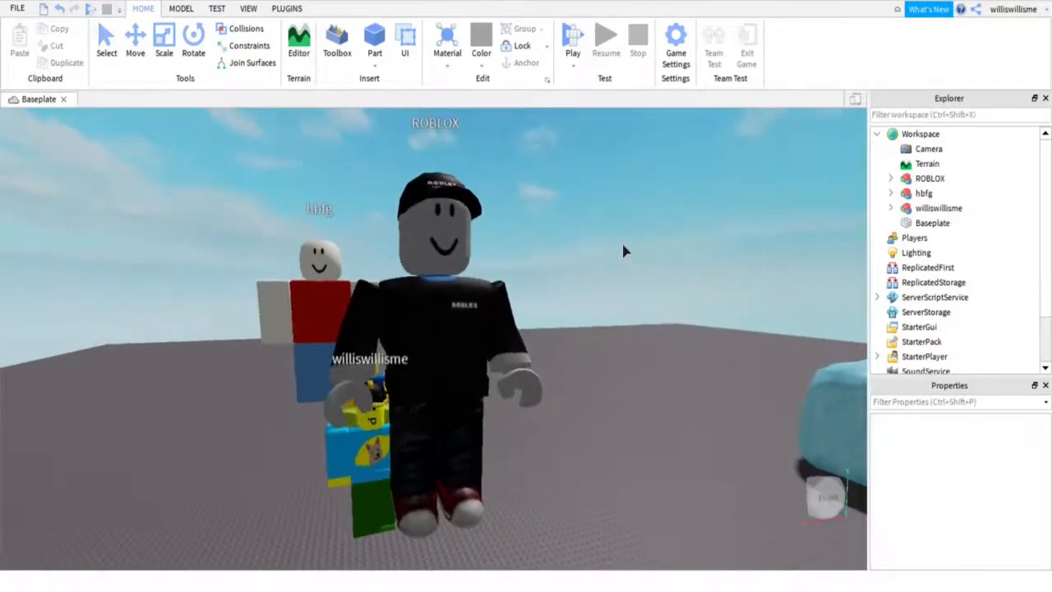
Step: Clear the Name property of the small blue-shirted character model to remove its name tag
{"action": "left_click", "coordinate": [937, 208]}
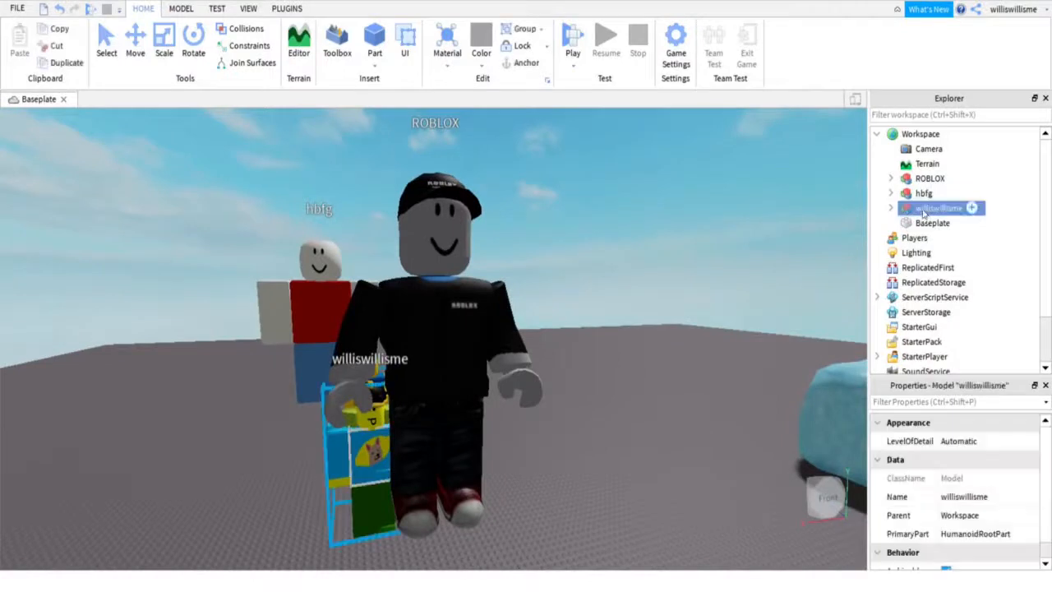
{"action": "left_click", "coordinate": [960, 499]}
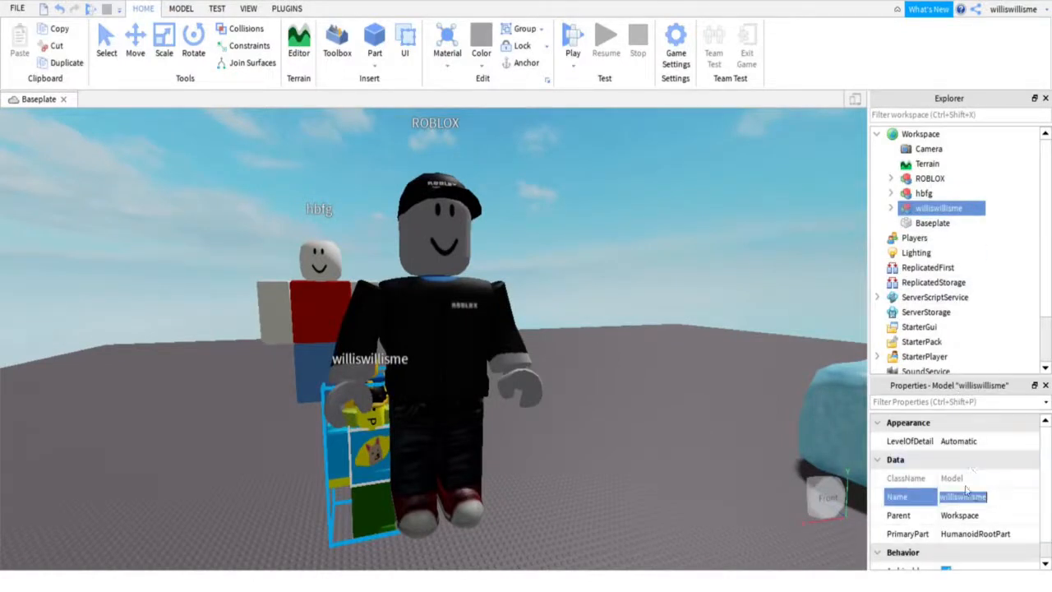
{"action": "key", "text": "BackSpace"}
{"action": "key", "text": "Return"}
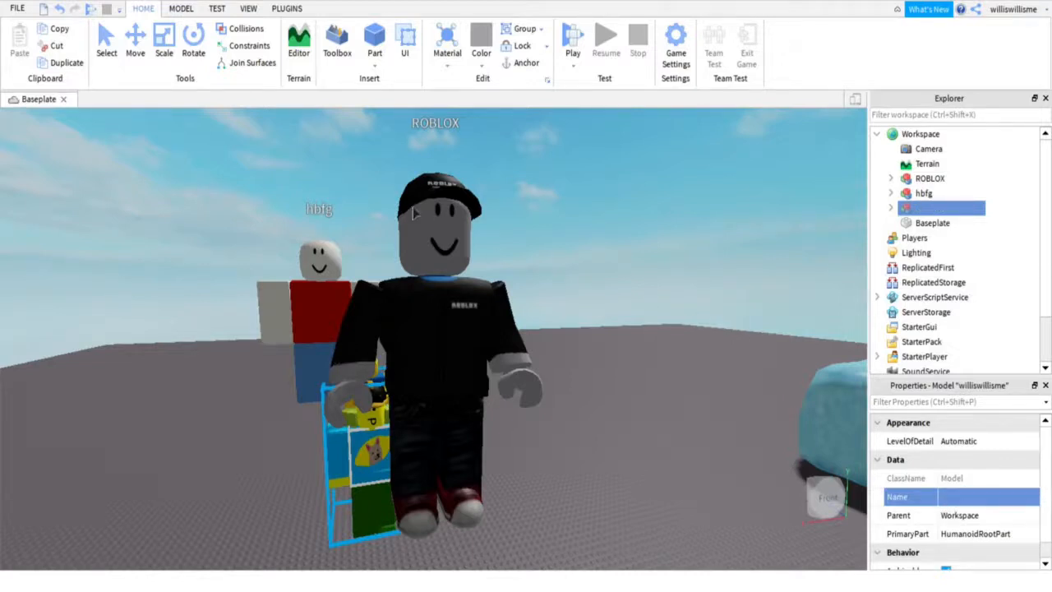
{"action": "right_click_drag", "start_coordinate": [550, 261], "coordinate": [549, 260]}
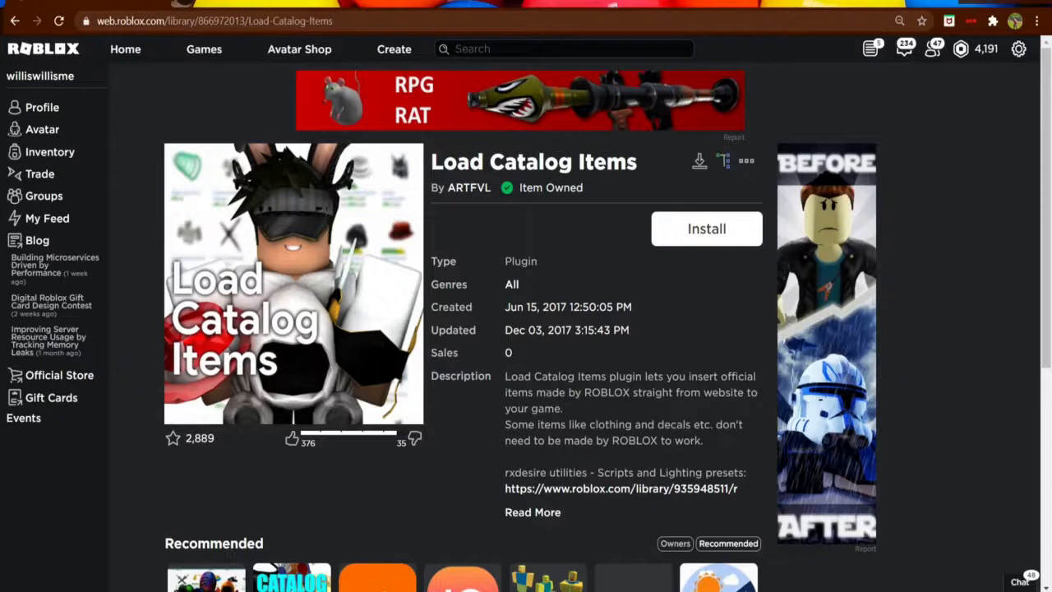
Step: Switch to Roblox Studio, open the Load Catalog Items plugin and empty its item ID field
{"action": "mouse_move", "coordinate": [796, 589]}
{"action": "left_click", "coordinate": [796, 552]}
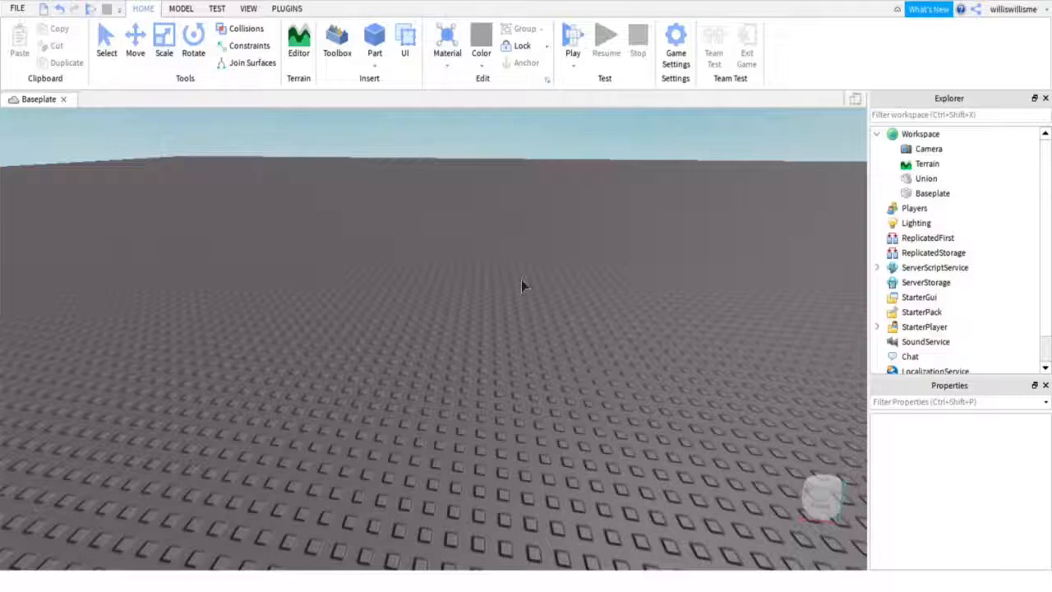
{"action": "left_click", "coordinate": [305, 13]}
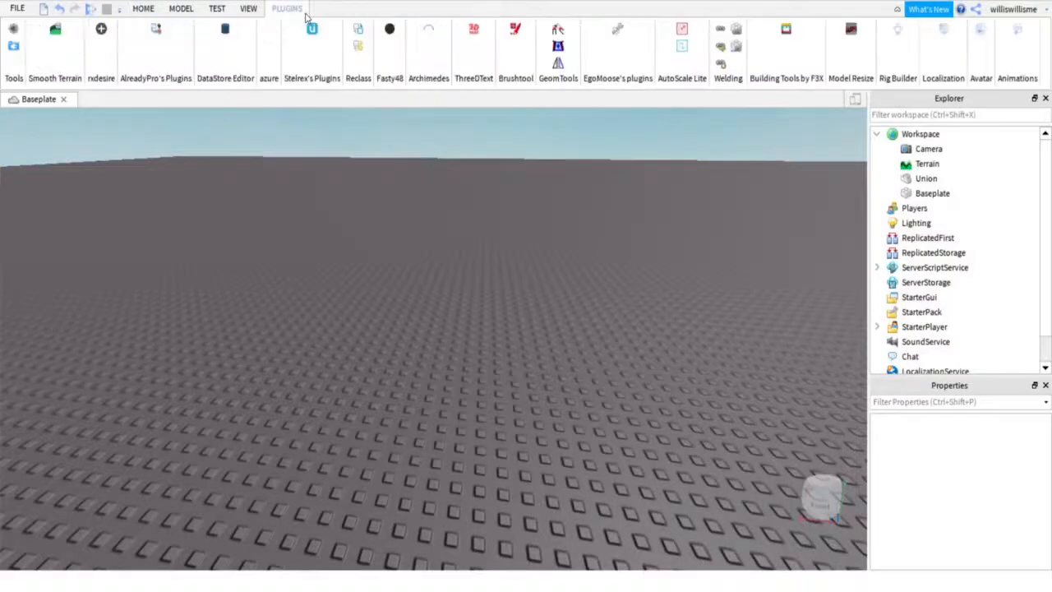
{"action": "left_click", "coordinate": [102, 30]}
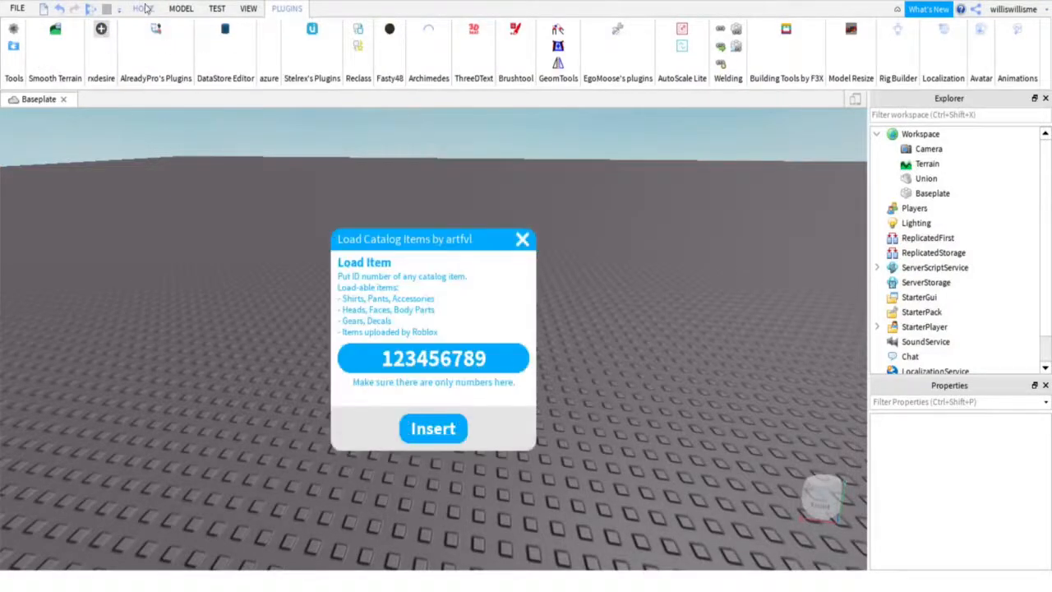
{"action": "left_click", "coordinate": [426, 359]}
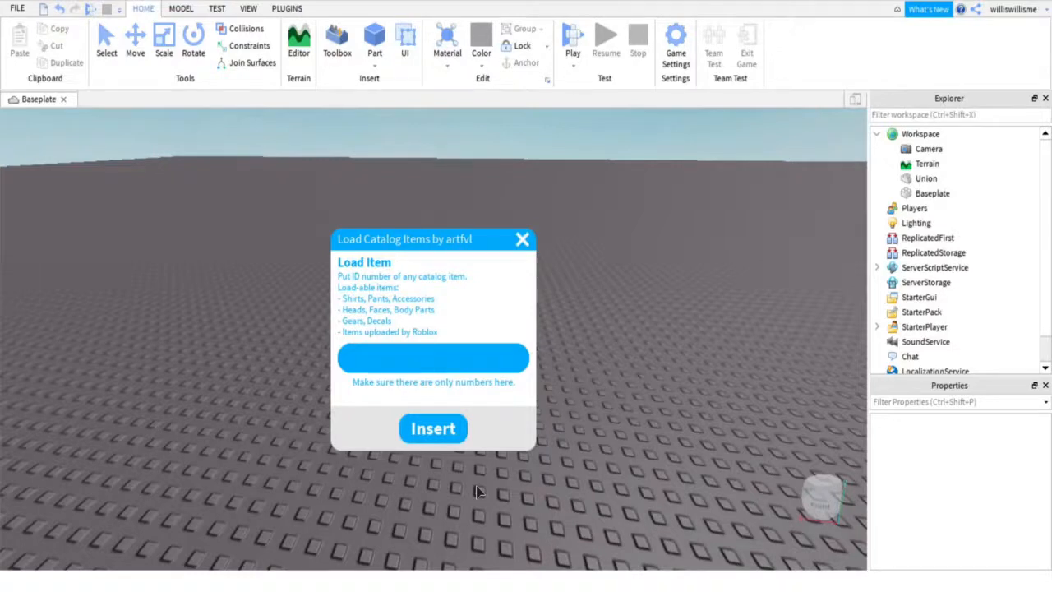
Step: Switch to the browser and open the Giant Noob Plushie page from the Roblox Avatar Shop in a new tab
{"action": "left_click", "coordinate": [421, 589]}
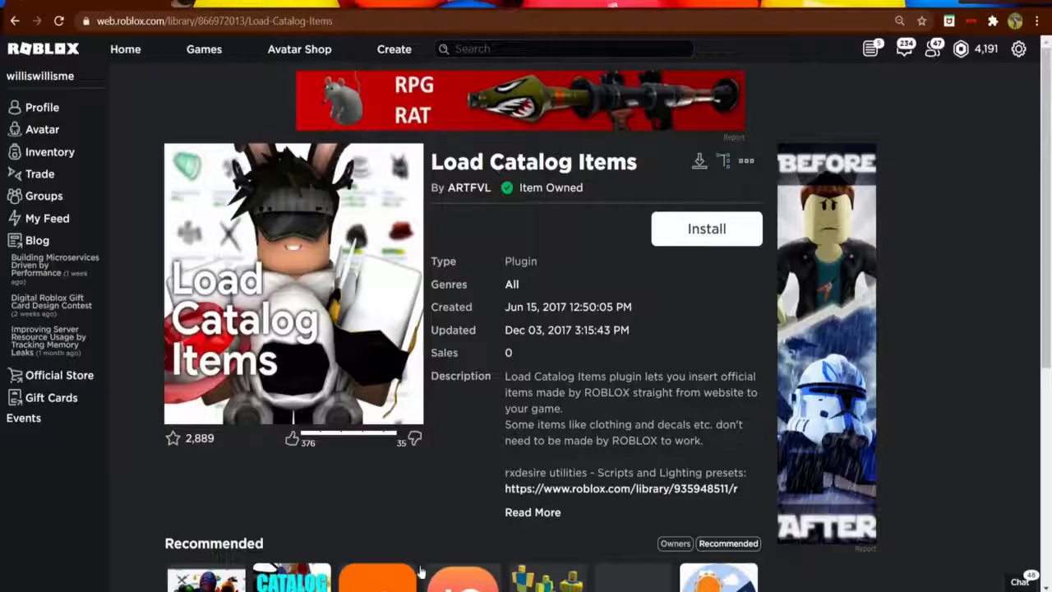
{"action": "left_click", "coordinate": [175, 3]}
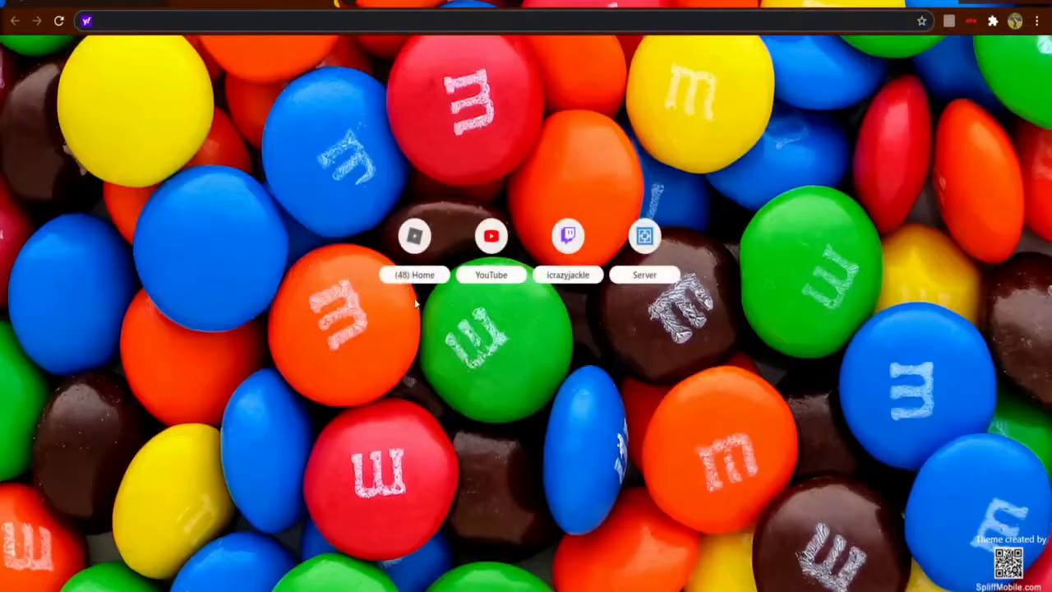
{"action": "left_click", "coordinate": [400, 274]}
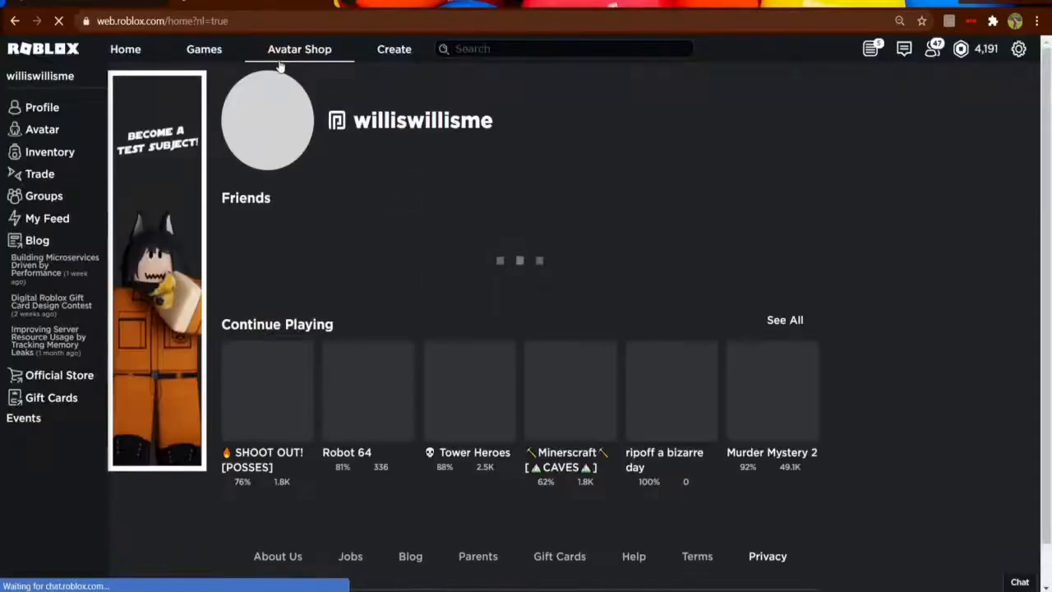
{"action": "left_click", "coordinate": [283, 59]}
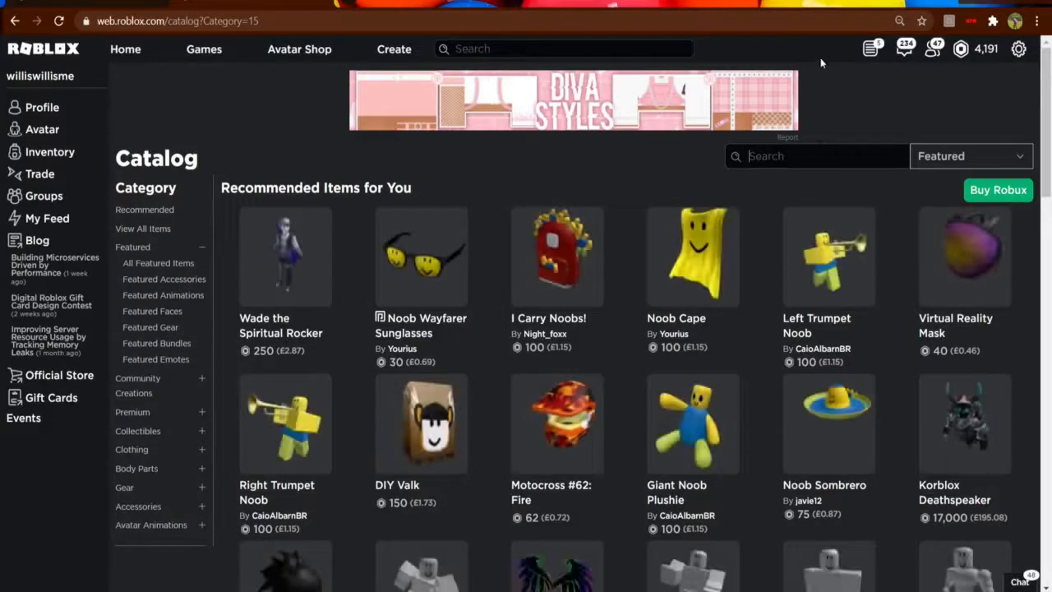
{"action": "left_click", "coordinate": [708, 419]}
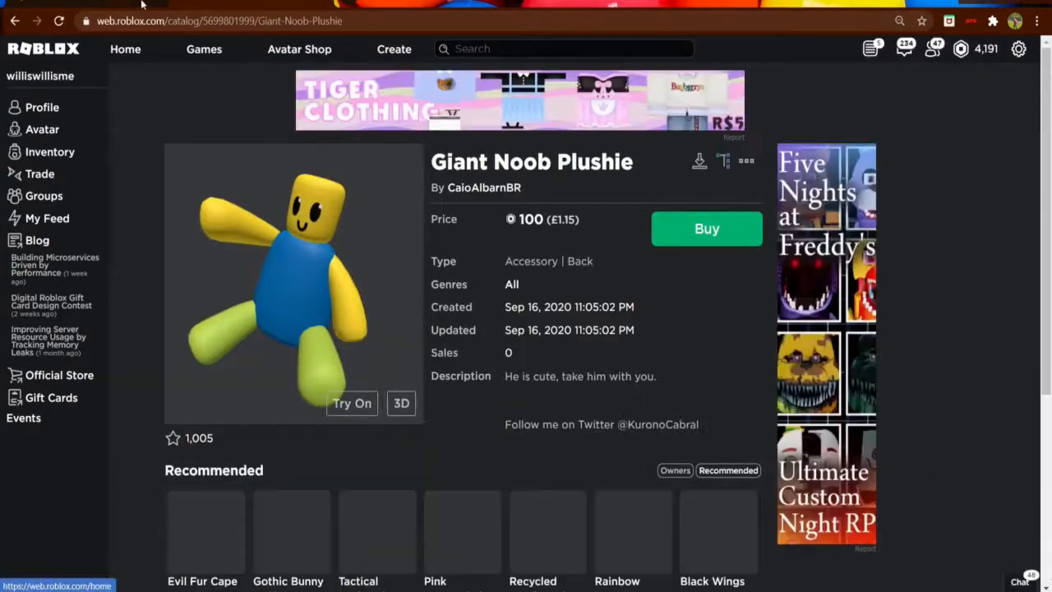
{"action": "left_click", "coordinate": [240, 21]}
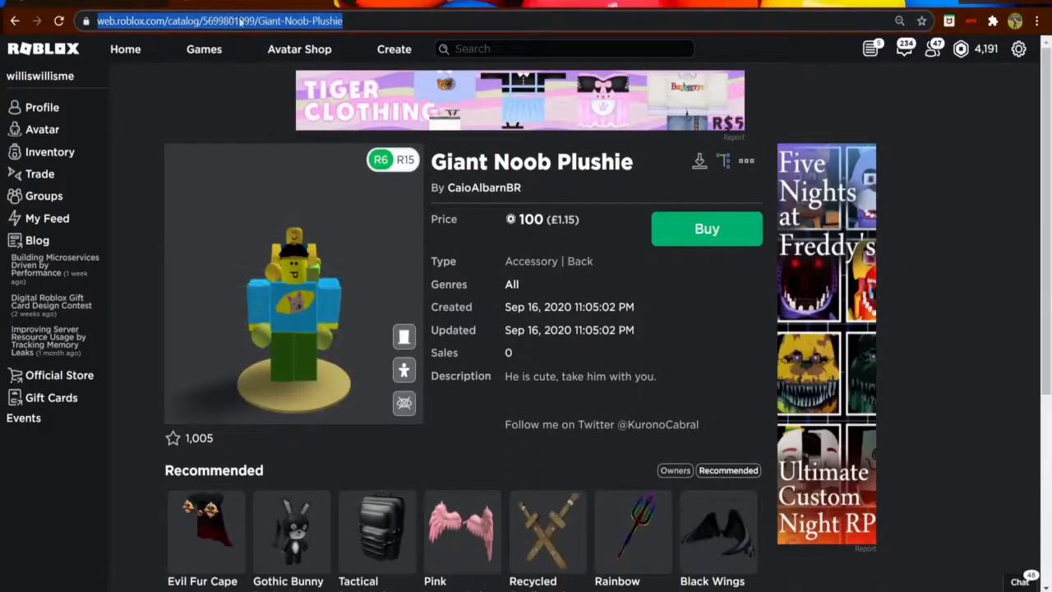
{"action": "left_click", "coordinate": [235, 54]}
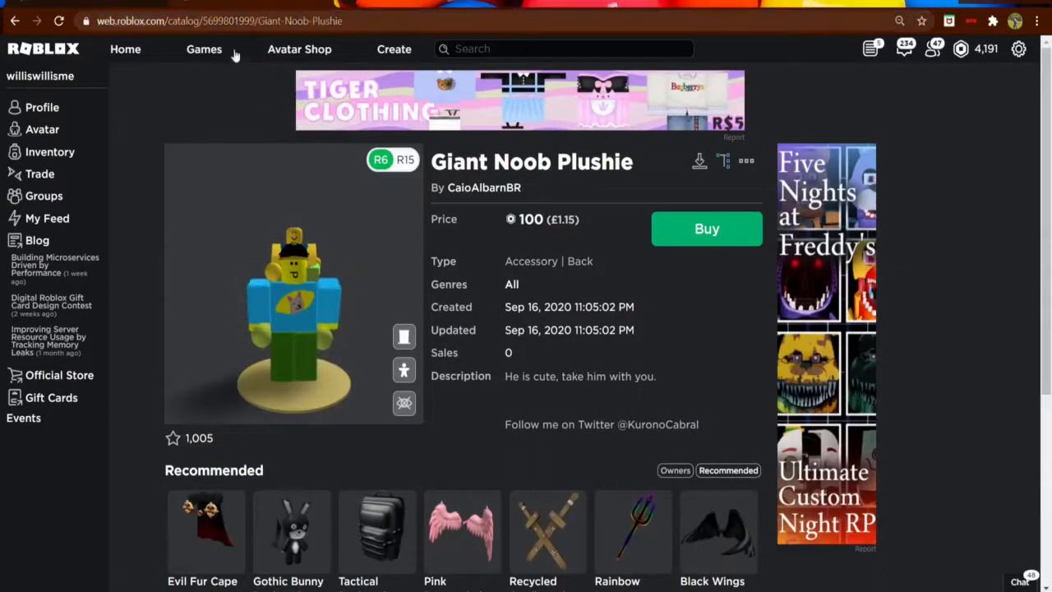
{"action": "left_click_drag", "start_coordinate": [203, 20], "coordinate": [257, 18]}
{"action": "key", "text": "ctrl+c"}
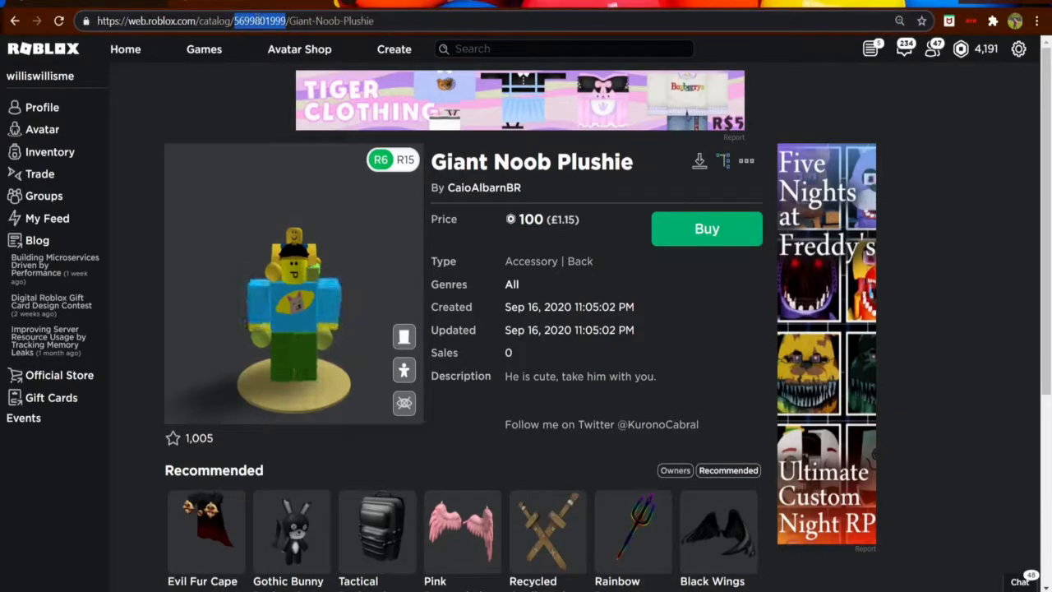
{"action": "key", "text": "alt+Tab"}
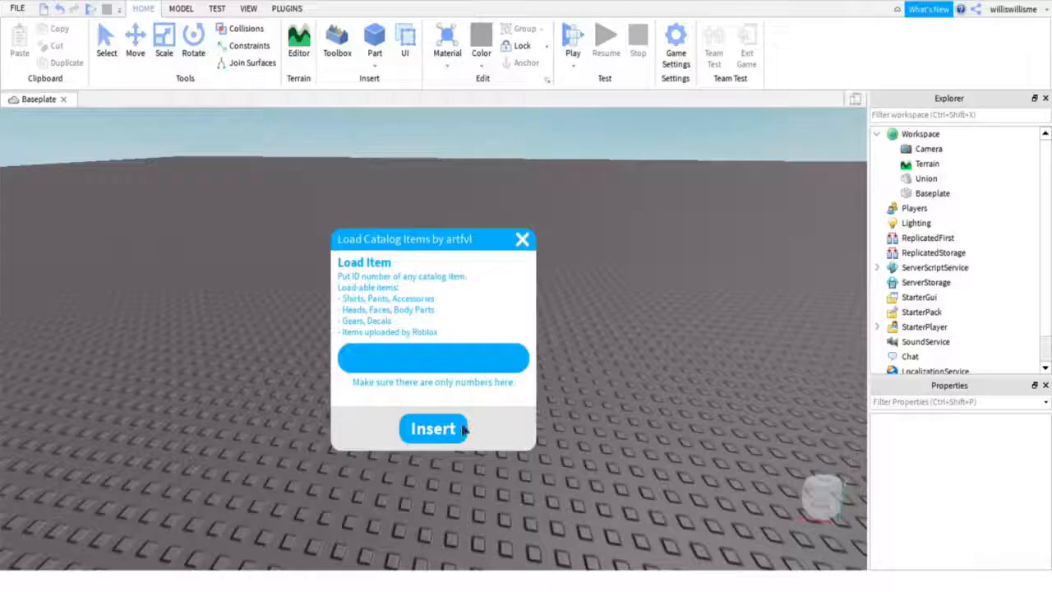
{"action": "left_click", "coordinate": [409, 370]}
{"action": "key", "text": "ctrl+v"}
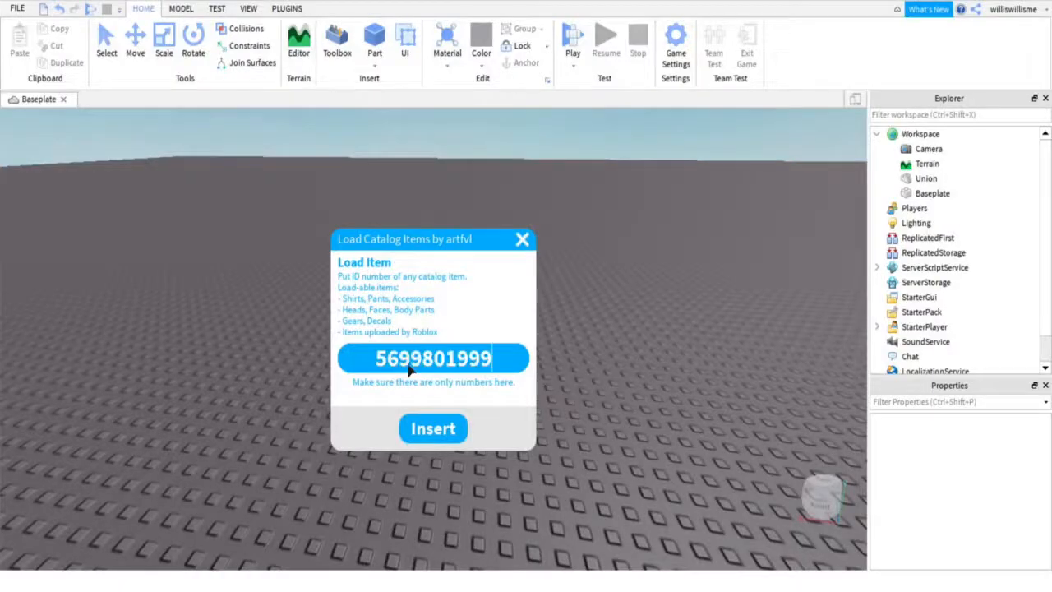
{"action": "left_click", "coordinate": [442, 427]}
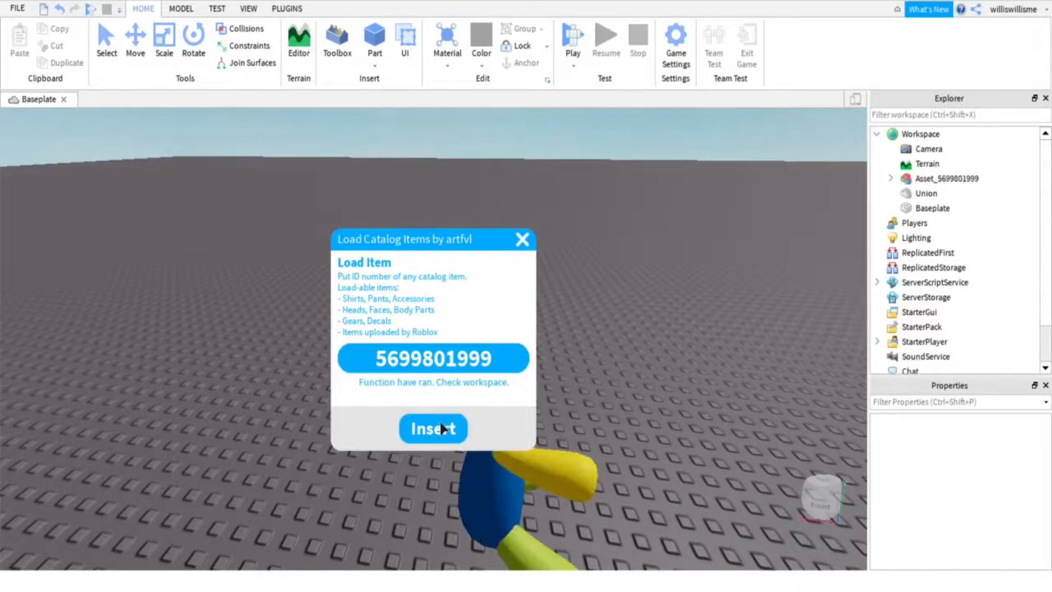
{"action": "left_click", "coordinate": [522, 239]}
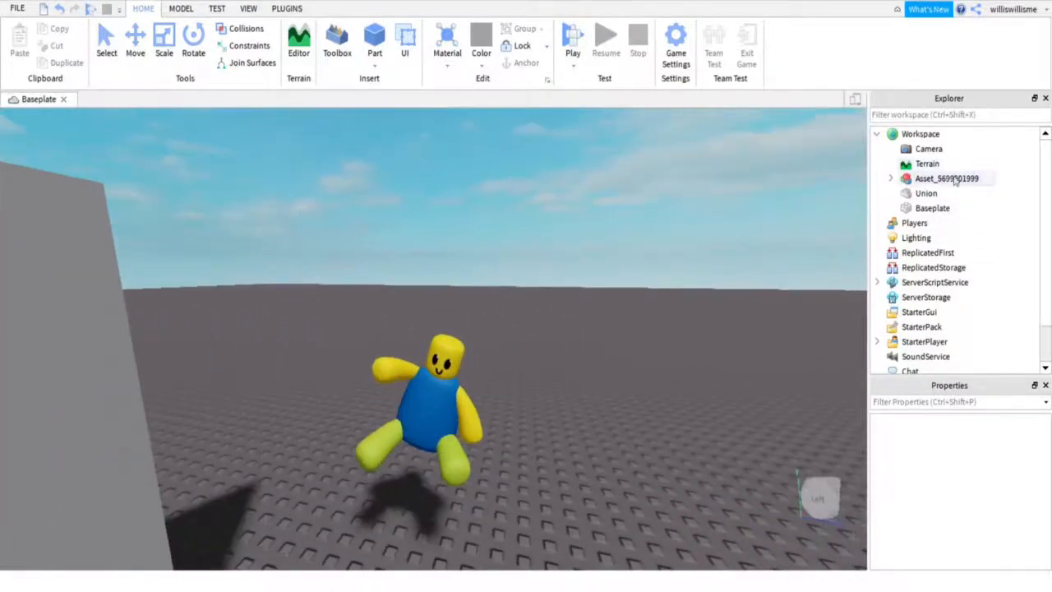
{"action": "left_click", "coordinate": [927, 193]}
{"action": "left_click", "coordinate": [946, 179]}
{"action": "left_click", "coordinate": [892, 179]}
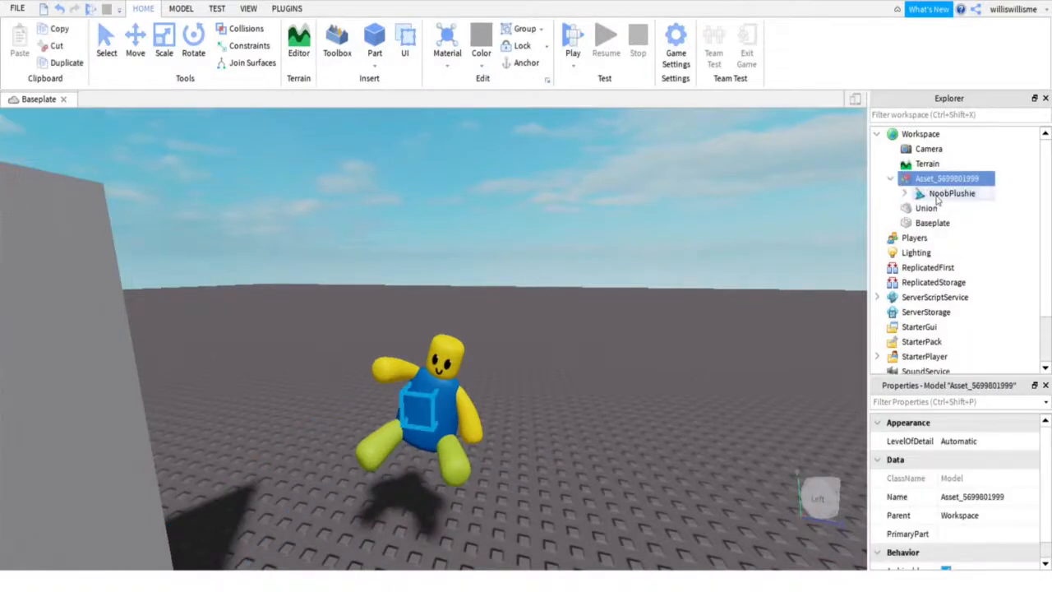
{"action": "left_click_drag", "start_coordinate": [938, 199], "coordinate": [930, 141]}
{"action": "right_click", "coordinate": [920, 197]}
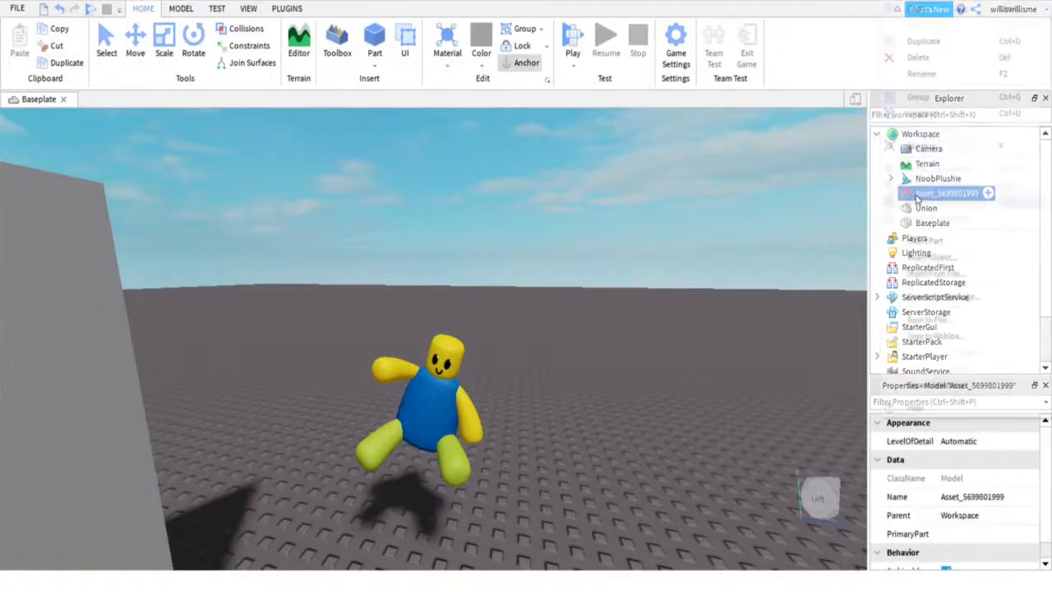
{"action": "left_click", "coordinate": [931, 59]}
Step: Delete the NoobPlushie accessory from the Workspace
{"action": "left_click", "coordinate": [937, 178]}
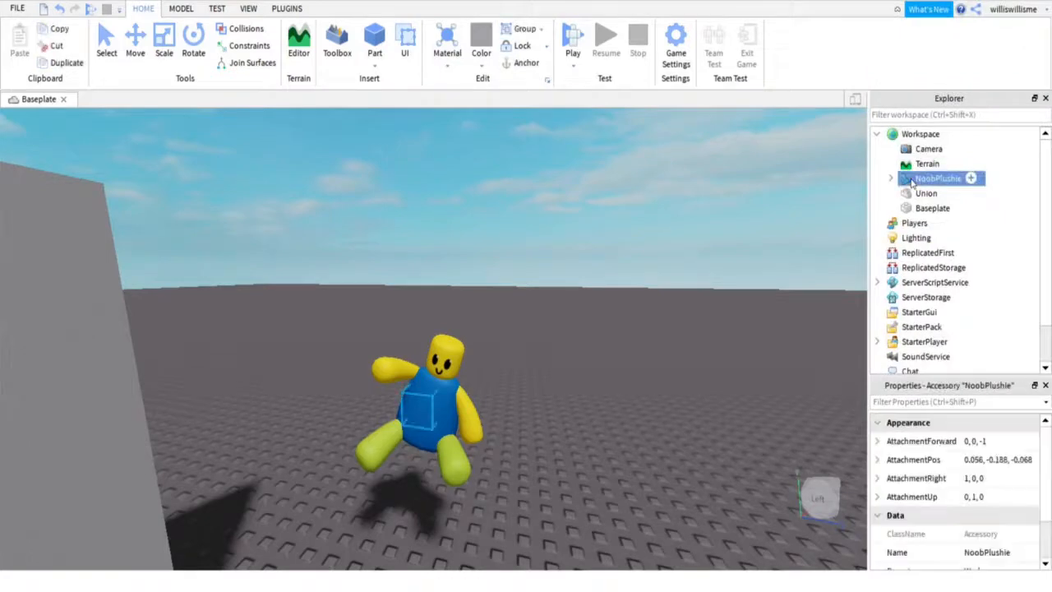
{"action": "right_click", "coordinate": [937, 178]}
{"action": "left_click", "coordinate": [919, 252]}
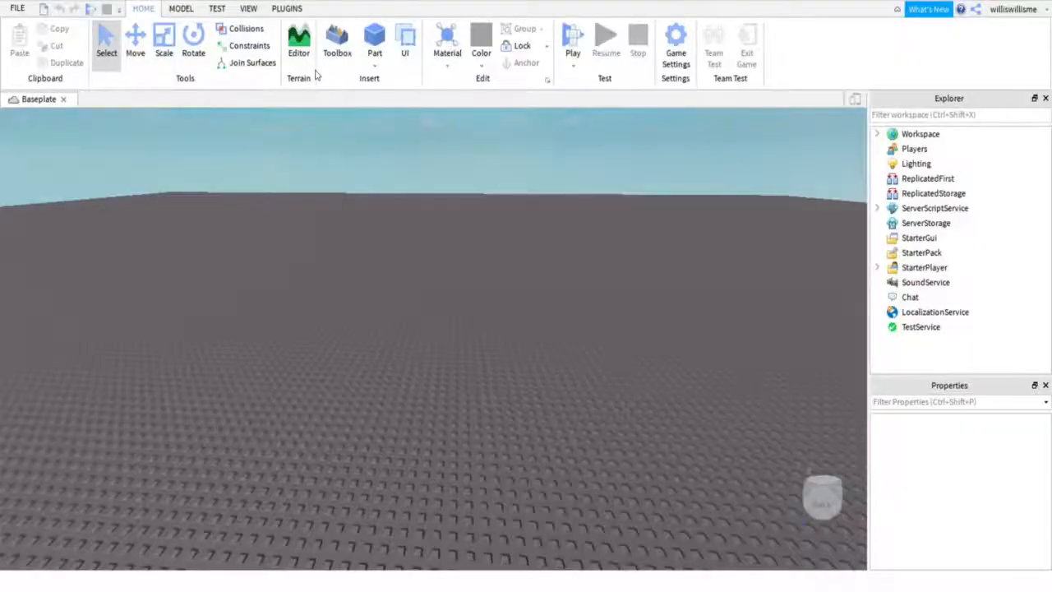
Step: Build a broad, low mound of lava terrain on the baseplate with the Terrain Editor's spherical Add brush
{"action": "left_click", "coordinate": [299, 43]}
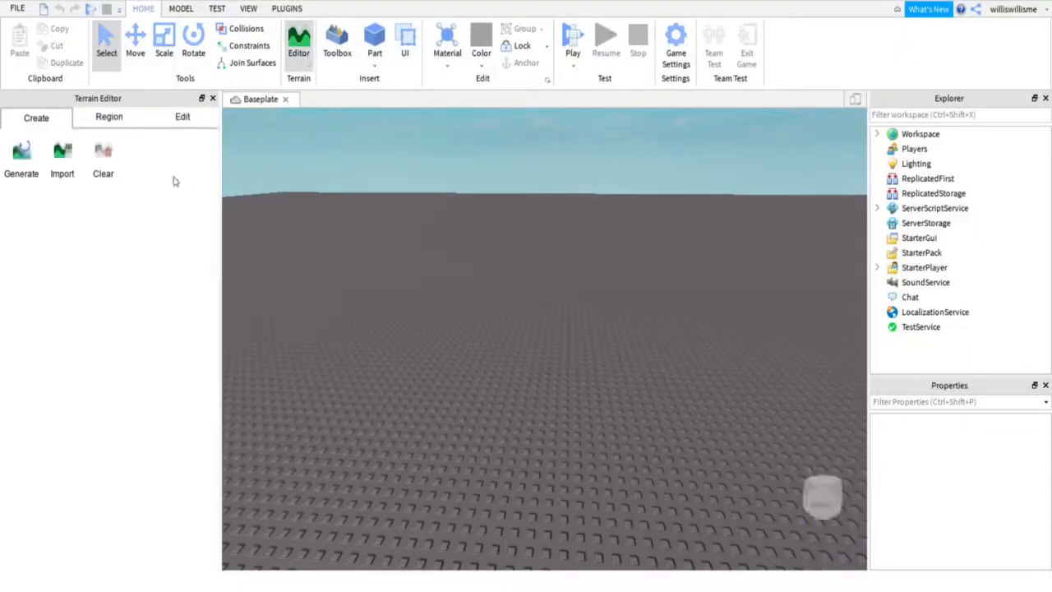
{"action": "left_click", "coordinate": [182, 117]}
{"action": "left_click", "coordinate": [22, 157]}
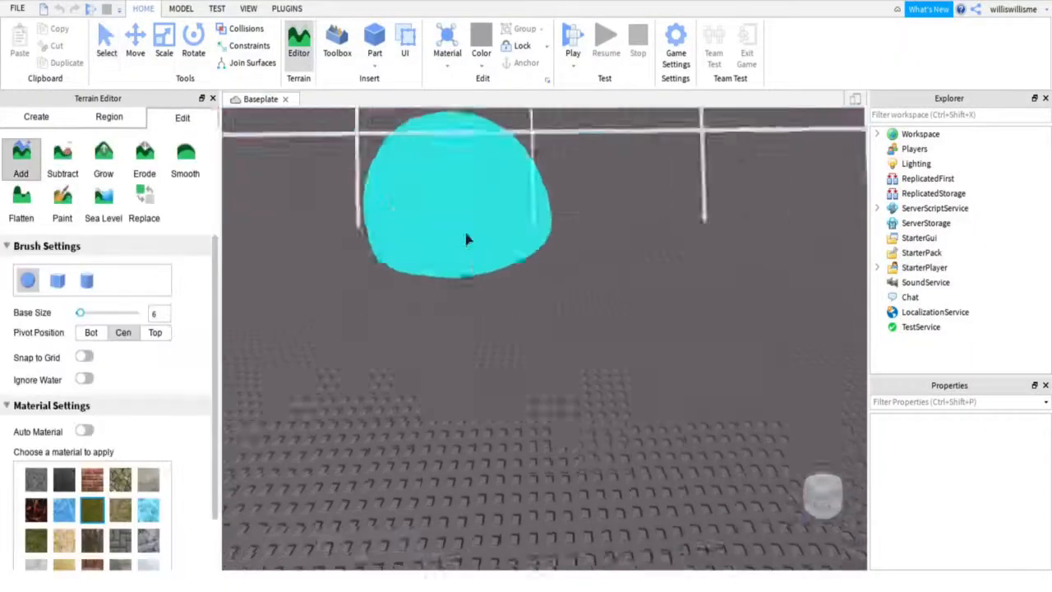
{"action": "right_click_drag", "start_coordinate": [466, 239], "coordinate": [395, 263]}
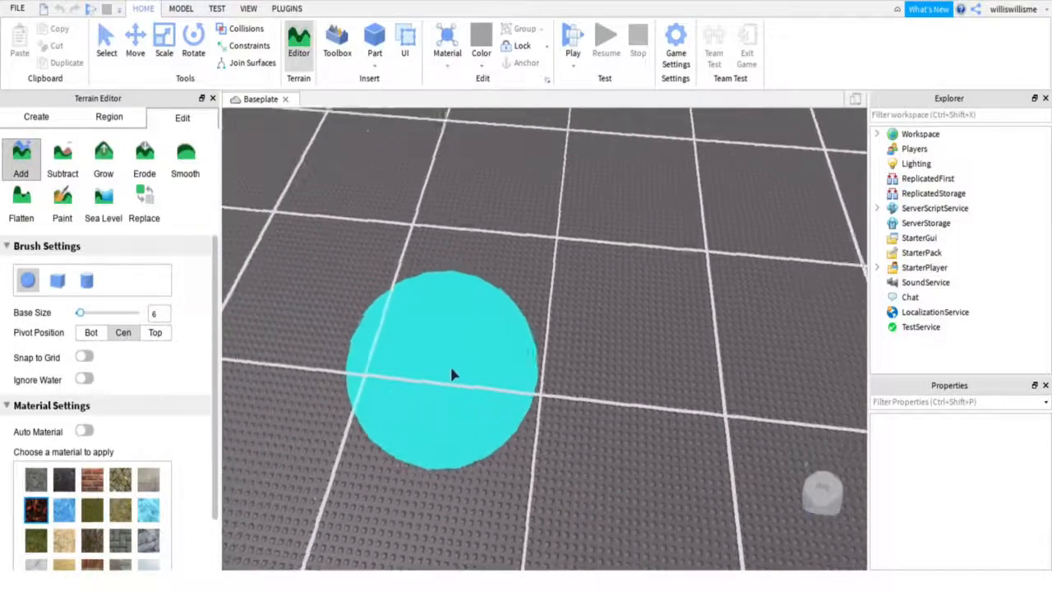
{"action": "scroll", "coordinate": [450, 351], "scroll_direction": "down", "scroll_amount": 5}
{"action": "left_click", "coordinate": [452, 351]}
{"action": "right_click_drag", "start_coordinate": [452, 351], "coordinate": [471, 322]}
{"action": "mouse_move", "coordinate": [471, 323]}
{"action": "left_mouse_down"}
{"action": "mouse_move", "coordinate": [535, 247]}
{"action": "mouse_move", "coordinate": [588, 233]}
{"action": "left_mouse_up"}
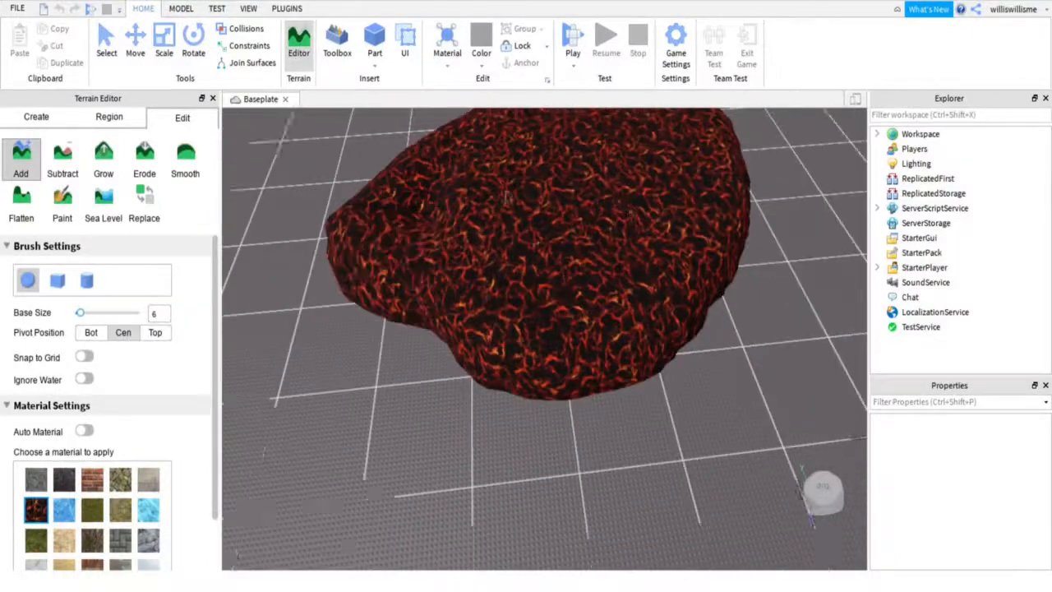
{"action": "mouse_move", "coordinate": [576, 271]}
{"action": "left_mouse_down"}
{"action": "mouse_move", "coordinate": [411, 379]}
{"action": "mouse_move", "coordinate": [608, 395]}
{"action": "left_mouse_up"}
{"action": "right_click_drag", "start_coordinate": [617, 378], "coordinate": [658, 288]}
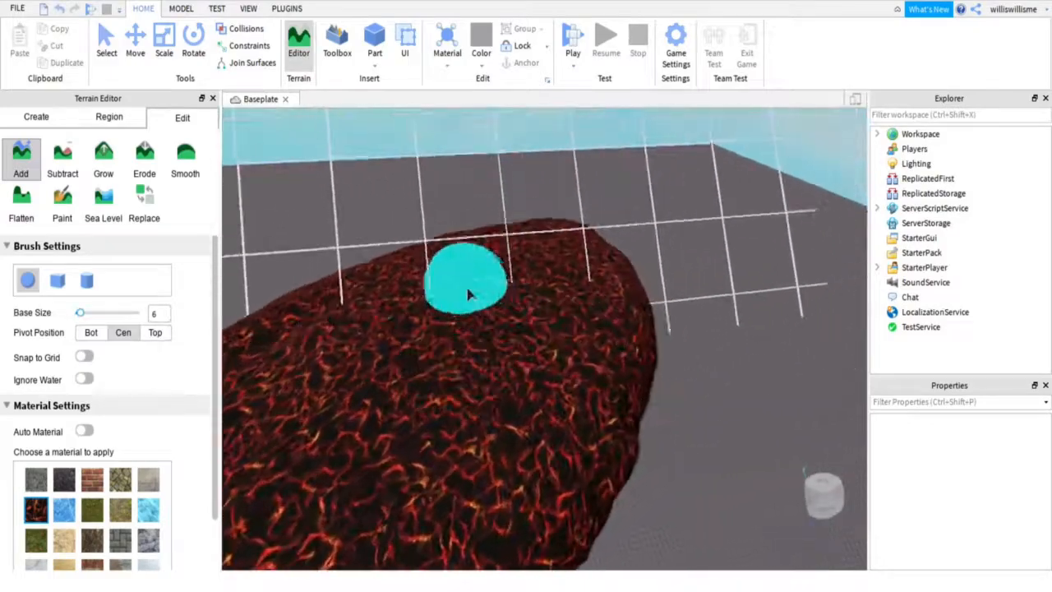
Step: Add a tall, leaning column of lava terrain on top of the mound
{"action": "mouse_move", "coordinate": [422, 386]}
{"action": "right_mouse_down"}
{"action": "mouse_move", "coordinate": [419, 401]}
{"action": "mouse_move", "coordinate": [427, 381]}
{"action": "mouse_move", "coordinate": [472, 399]}
{"action": "mouse_move", "coordinate": [486, 388]}
{"action": "mouse_move", "coordinate": [425, 480]}
{"action": "mouse_move", "coordinate": [630, 439]}
{"action": "mouse_move", "coordinate": [660, 460]}
{"action": "right_mouse_up"}
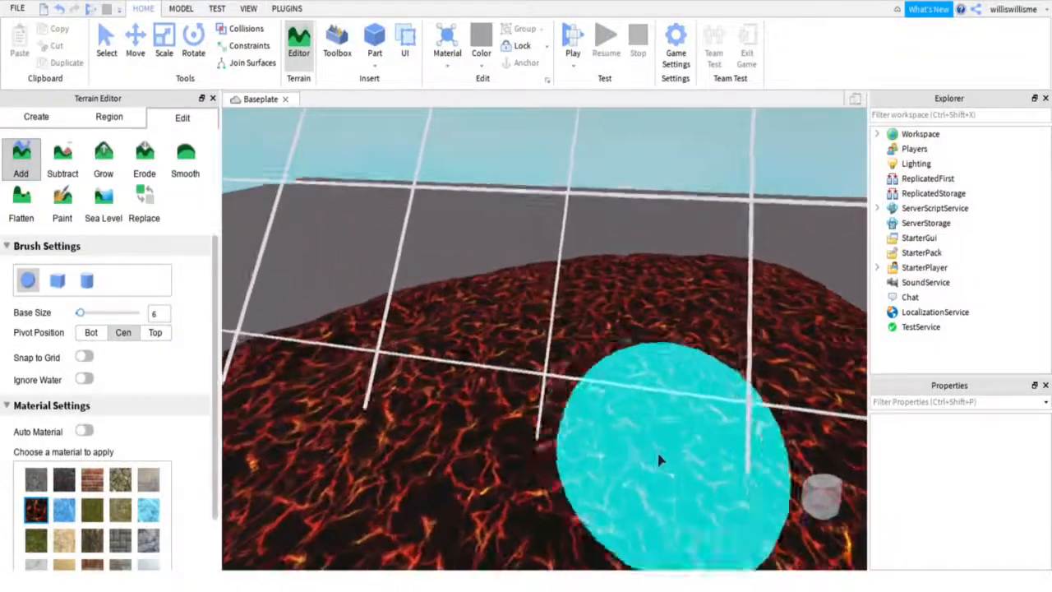
{"action": "left_click_drag", "start_coordinate": [661, 460], "coordinate": [411, 191]}
{"action": "right_click_drag", "start_coordinate": [541, 184], "coordinate": [539, 195]}
{"action": "mouse_move", "coordinate": [527, 156]}
{"action": "right_mouse_down"}
{"action": "mouse_move", "coordinate": [508, 316]}
{"action": "mouse_move", "coordinate": [561, 409]}
{"action": "right_mouse_up"}
{"action": "mouse_move", "coordinate": [561, 416]}
{"action": "left_mouse_down"}
{"action": "mouse_move", "coordinate": [552, 364]}
{"action": "mouse_move", "coordinate": [575, 115]}
{"action": "left_mouse_up"}
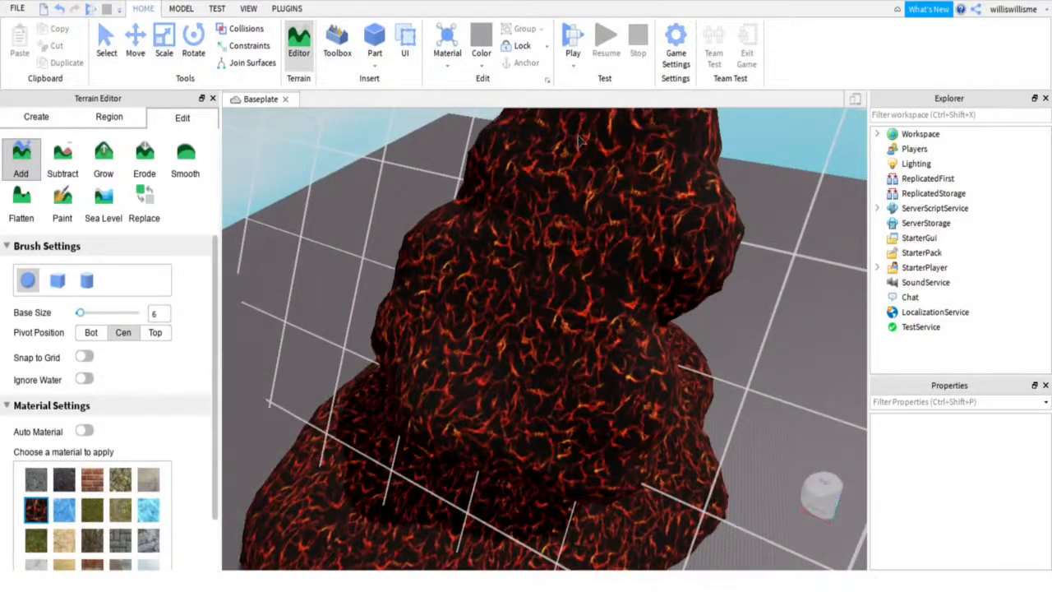
{"action": "right_click_drag", "start_coordinate": [579, 142], "coordinate": [712, 313]}
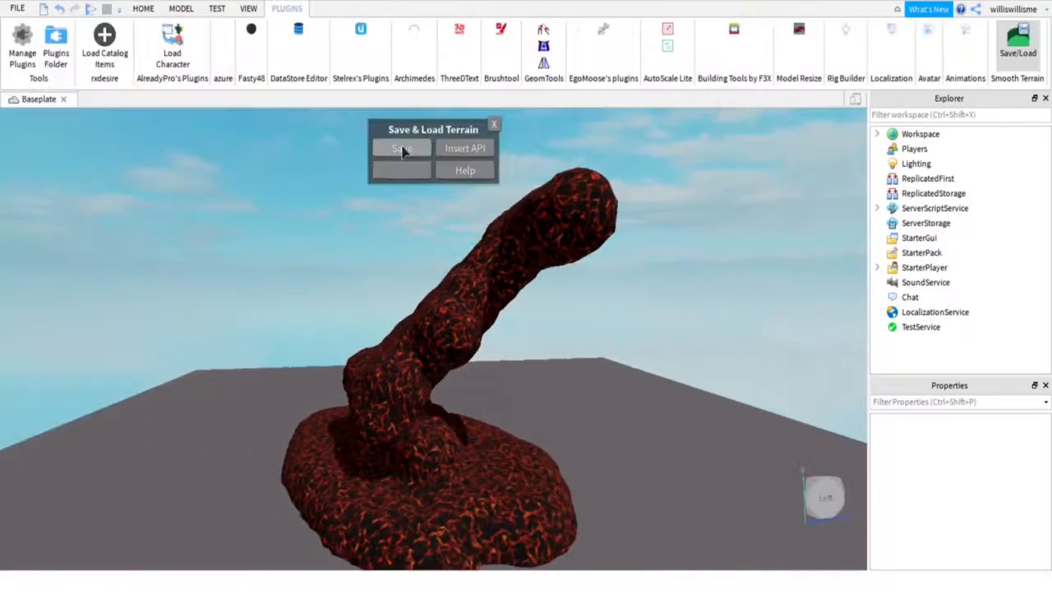
Step: Save the whole terrain with the Save & Load Terrain plugin and delete the resulting SavedTerrain object from the Workspace
{"action": "left_click", "coordinate": [401, 149]}
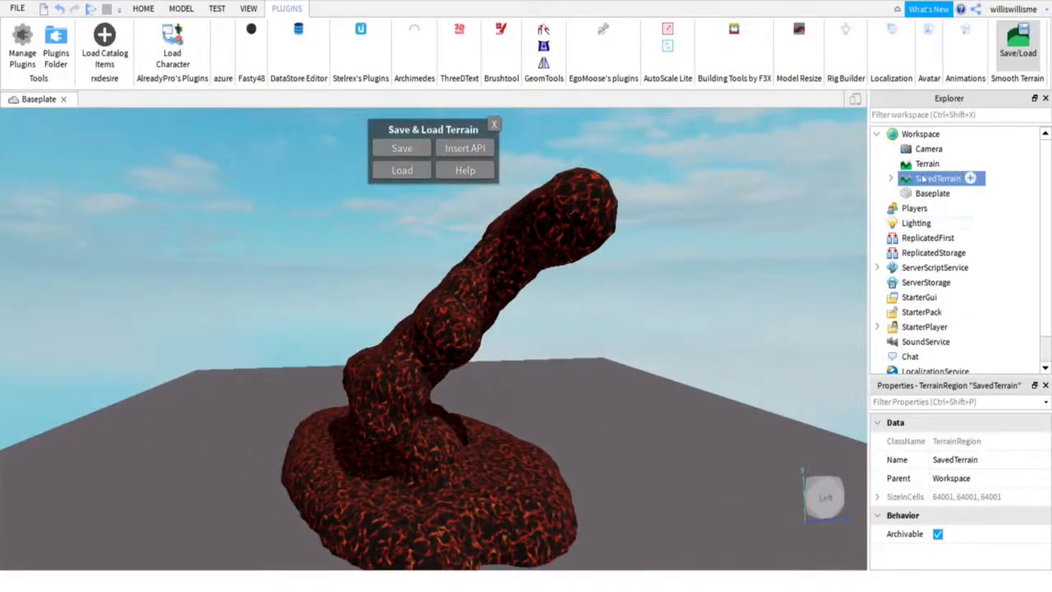
{"action": "right_click", "coordinate": [923, 179]}
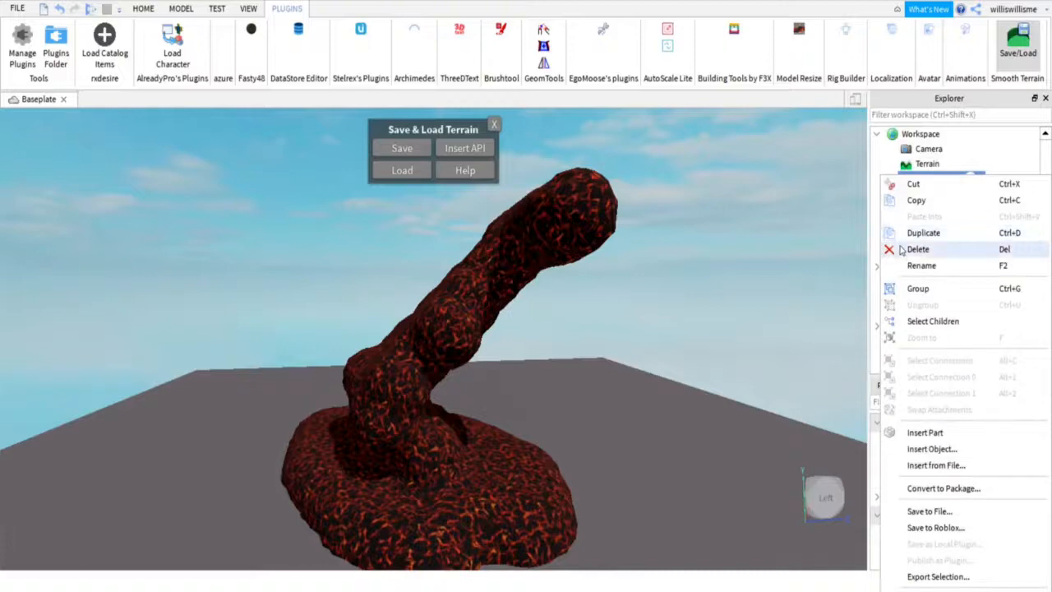
{"action": "left_click", "coordinate": [911, 249]}
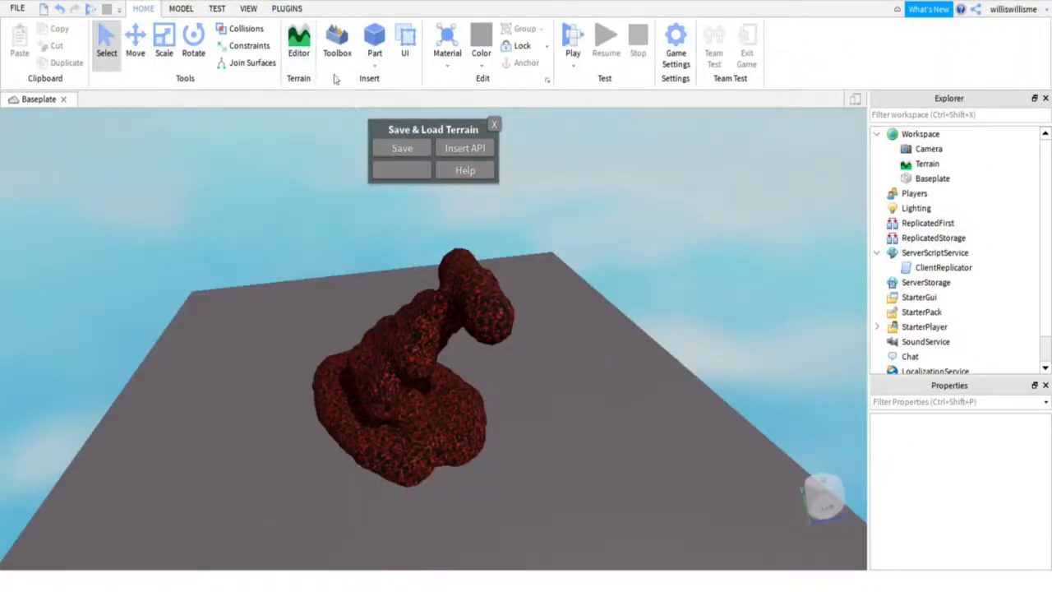
Step: Start a terrain region selection with the Terrain Editor's region Select tool, spanning the lava formation's width and height
{"action": "left_click", "coordinate": [299, 45]}
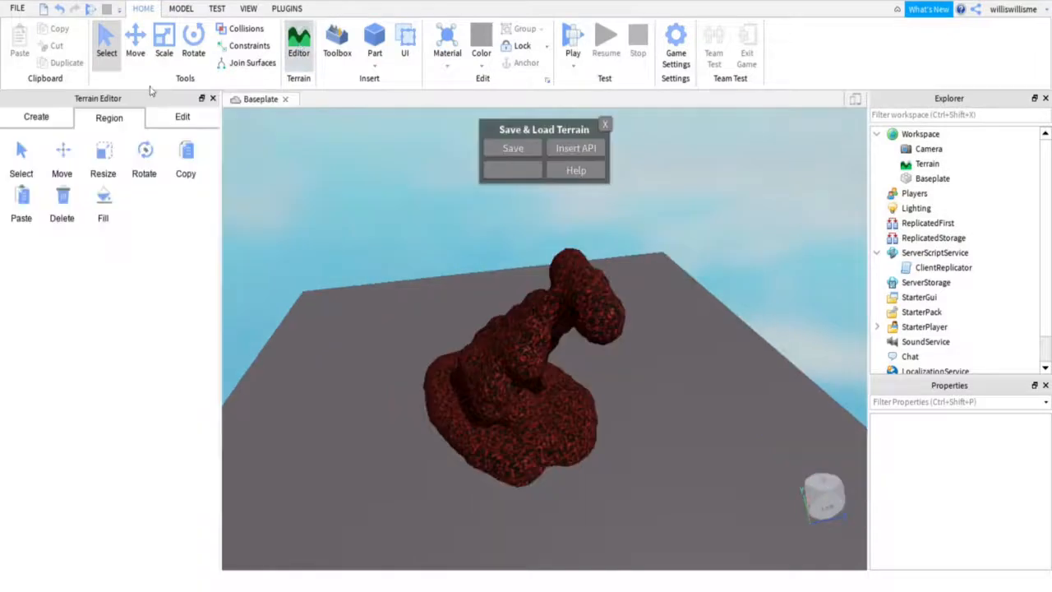
{"action": "left_click", "coordinate": [25, 175]}
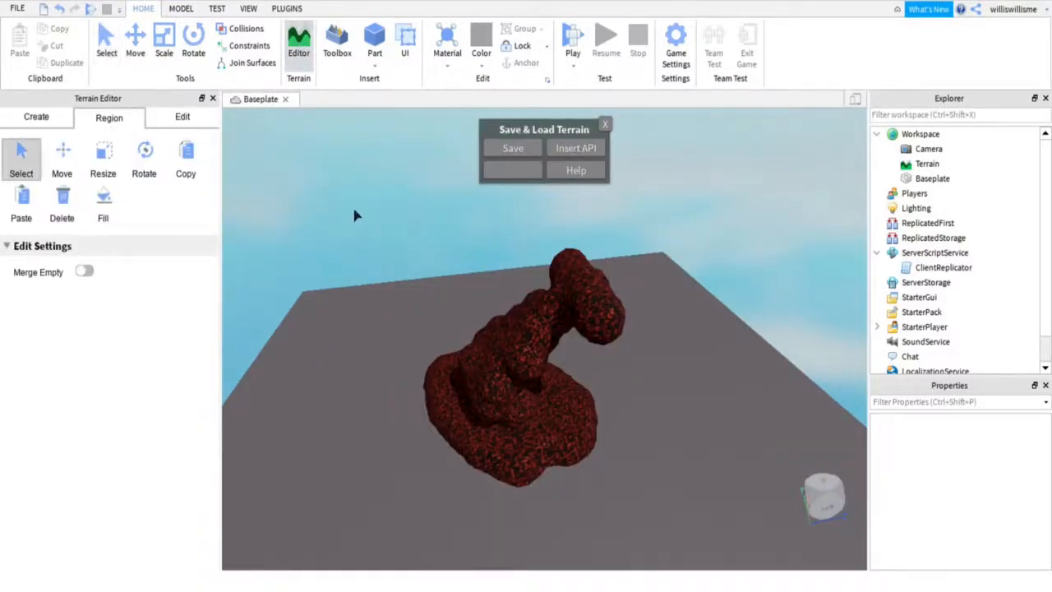
{"action": "left_click_drag", "start_coordinate": [365, 211], "coordinate": [687, 435]}
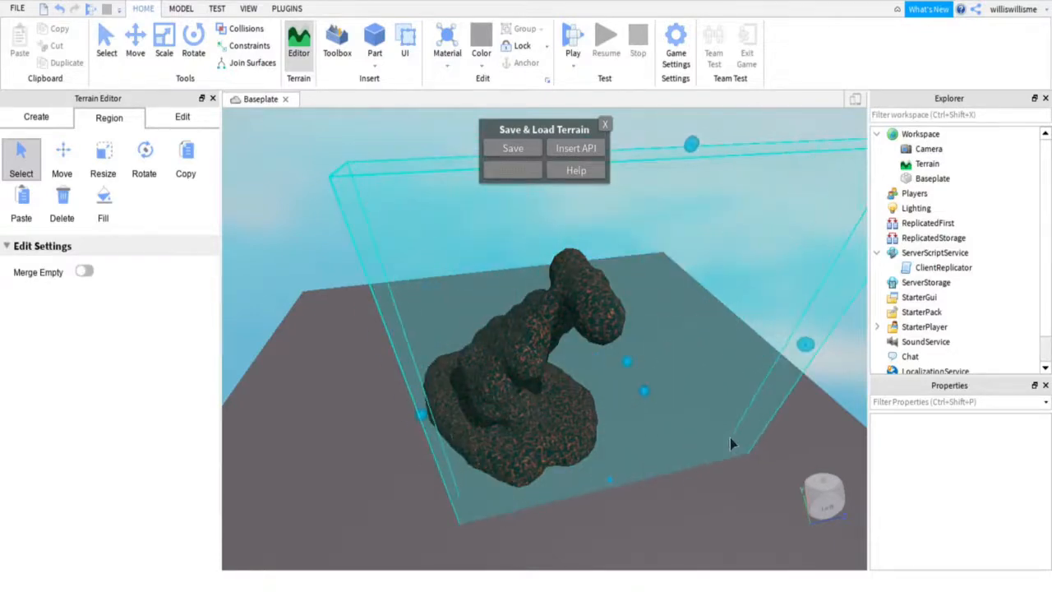
{"action": "key", "text": "w"}
{"action": "right_click_drag", "start_coordinate": [717, 428], "coordinate": [709, 375]}
{"action": "key", "text": "s"}
{"action": "right_click_drag", "start_coordinate": [587, 282], "coordinate": [587, 282]}
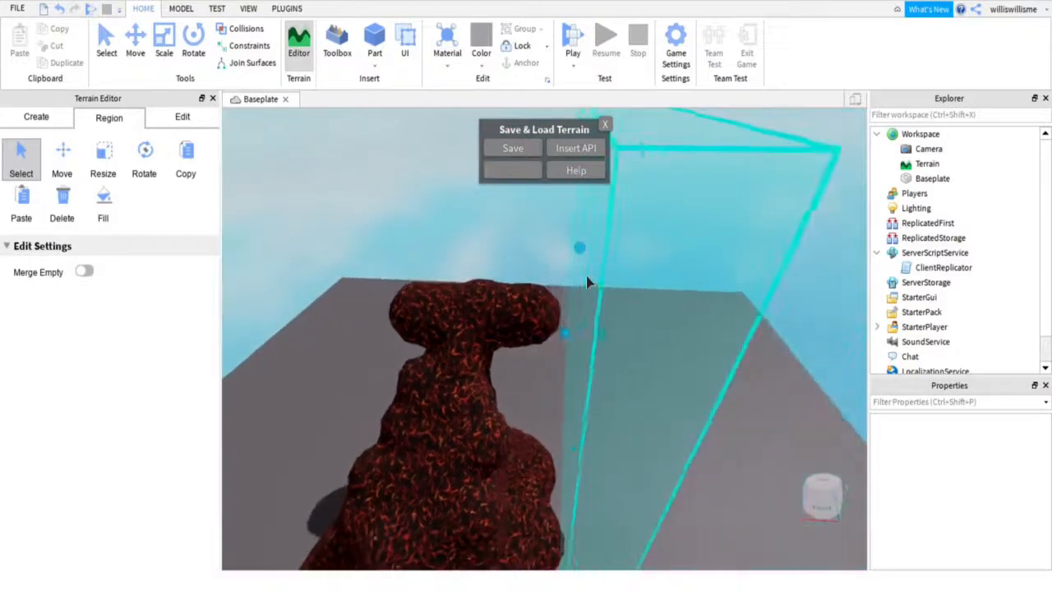
Step: Enlarge the selected region's depth until it encloses the entire lava formation, including its base
{"action": "key", "text": "s"}
{"action": "key", "text": "a"}
{"action": "left_click_drag", "start_coordinate": [574, 339], "coordinate": [352, 495]}
{"action": "key", "text": "s"}
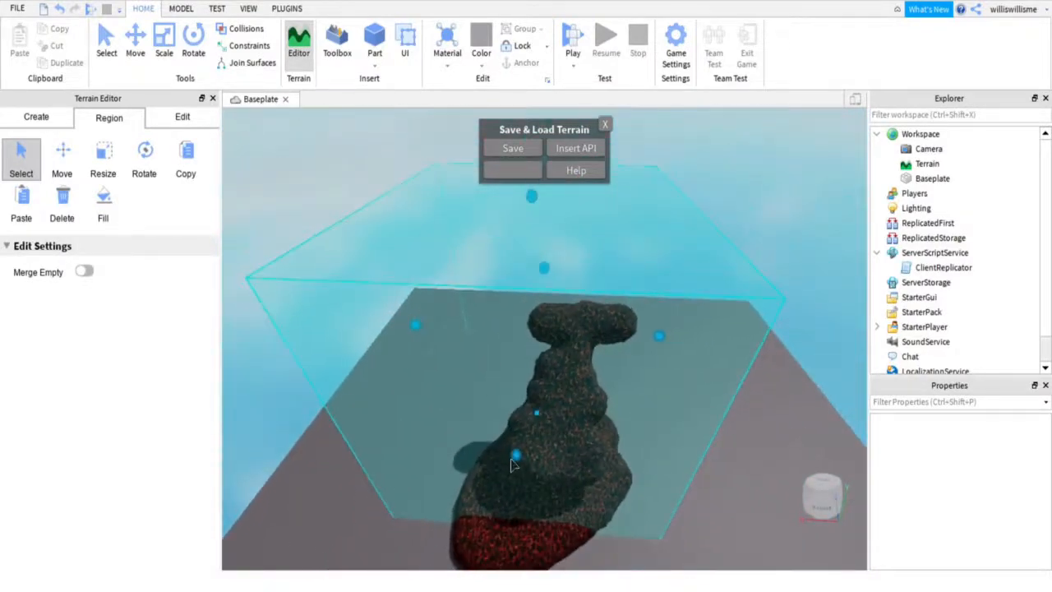
{"action": "key", "text": "s"}
{"action": "left_click_drag", "start_coordinate": [515, 459], "coordinate": [499, 500]}
{"action": "key", "text": "w"}
{"action": "right_click_drag", "start_coordinate": [571, 458], "coordinate": [570, 458]}
{"action": "key", "text": "s"}
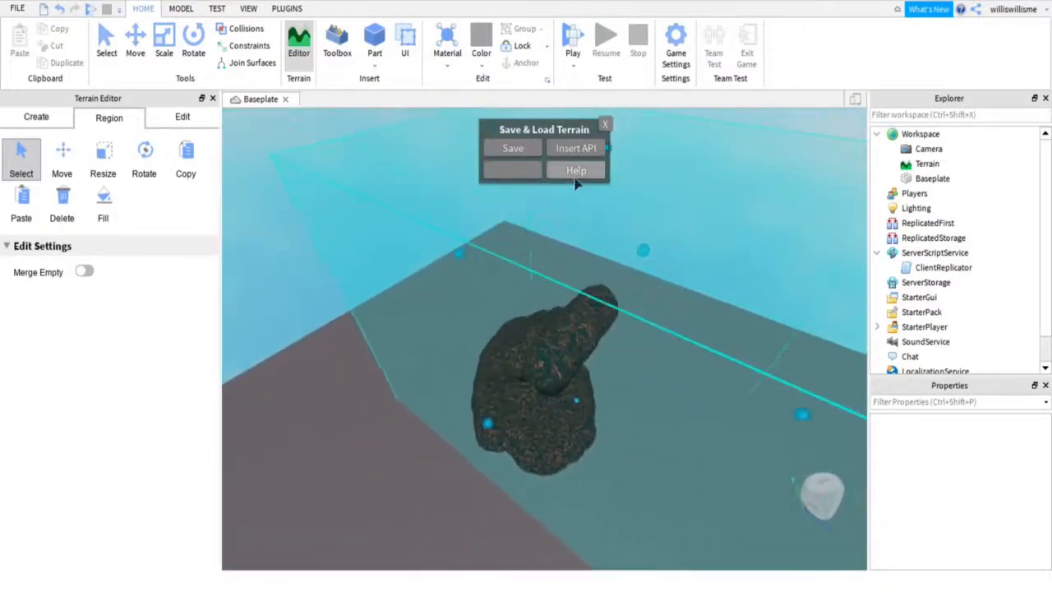
Step: Save the terrain as a SavedTerrain object in the Workspace and close the Save & Load Terrain window
{"action": "left_click", "coordinate": [513, 149]}
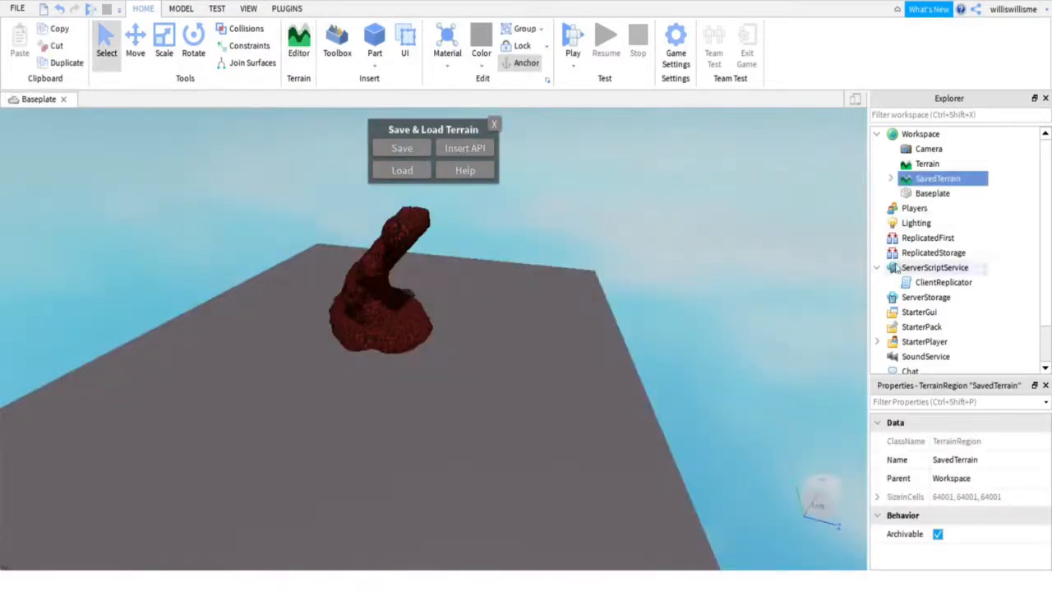
{"action": "left_click", "coordinate": [493, 126]}
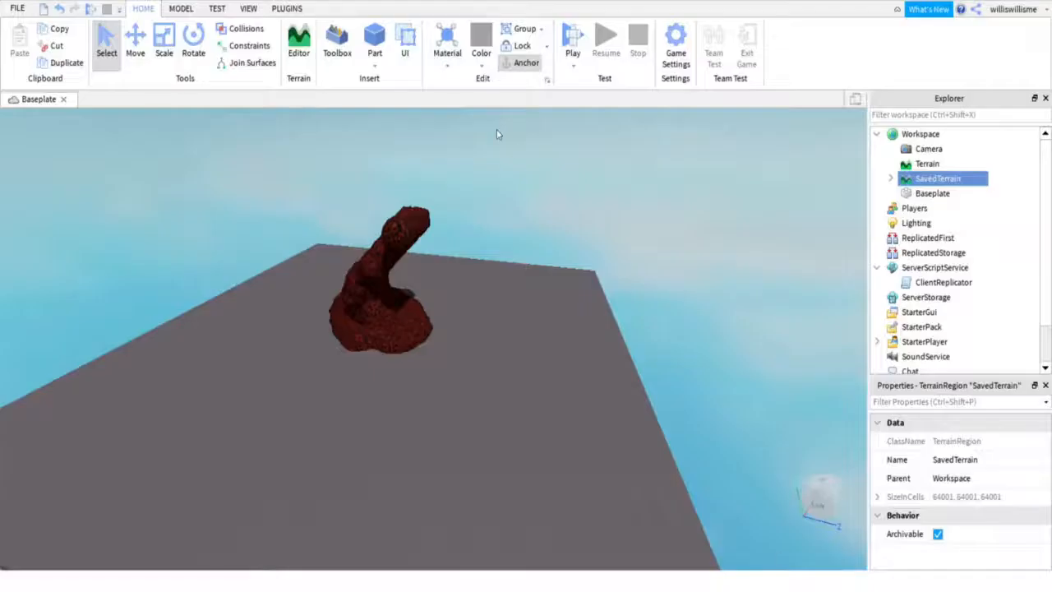
Step: Open the ThreeDText plugin, activate its text cursor and place a new 3D text object on the empty baseplate
{"action": "left_click", "coordinate": [290, 11]}
{"action": "right_click_drag", "start_coordinate": [554, 192], "coordinate": [558, 189]}
{"action": "key", "text": "w"}
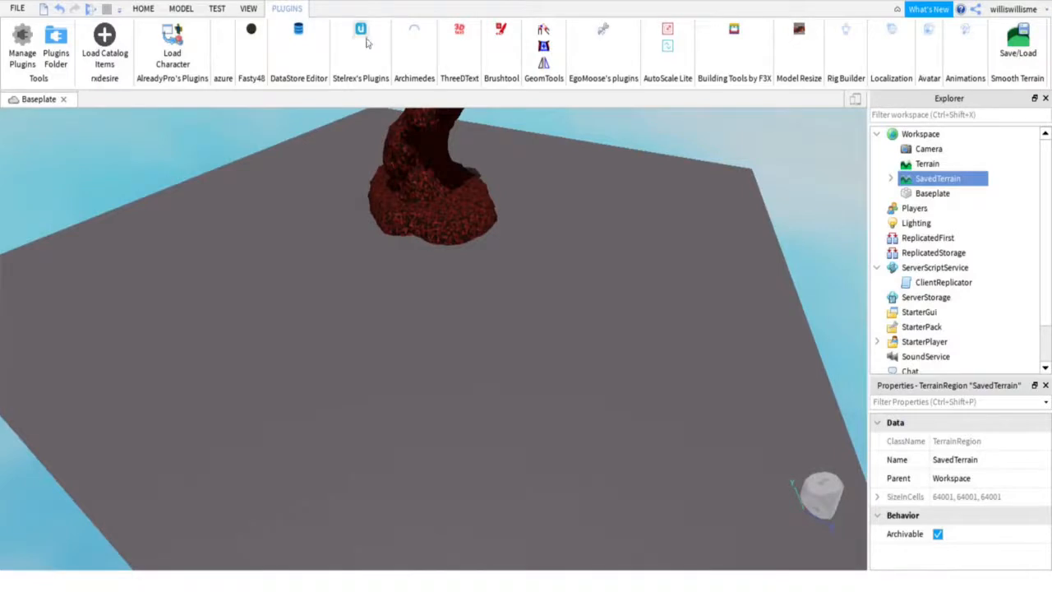
{"action": "left_click", "coordinate": [458, 32]}
{"action": "key", "text": "a"}
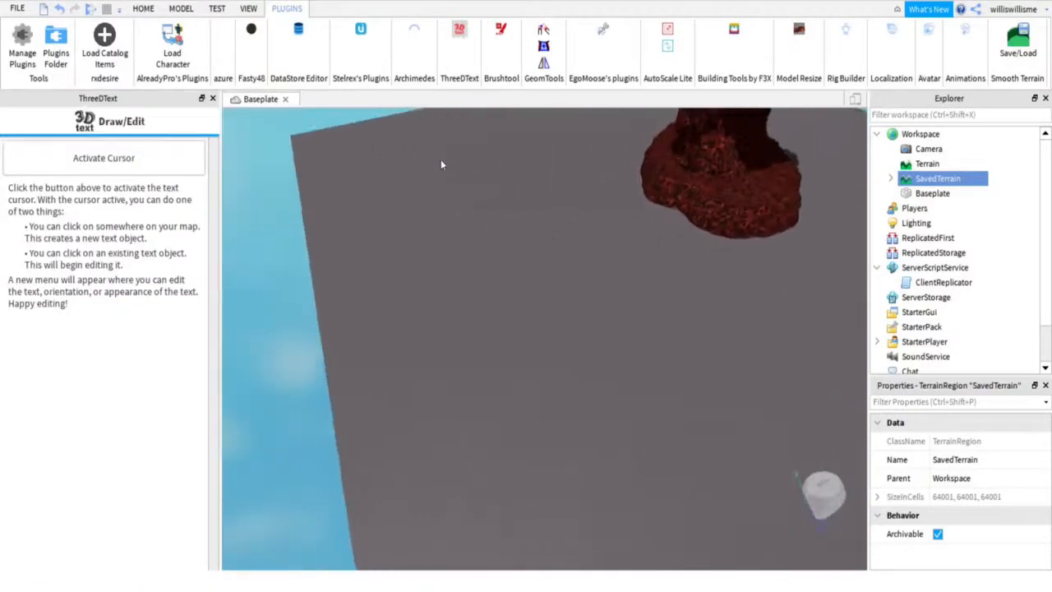
{"action": "left_click", "coordinate": [172, 155]}
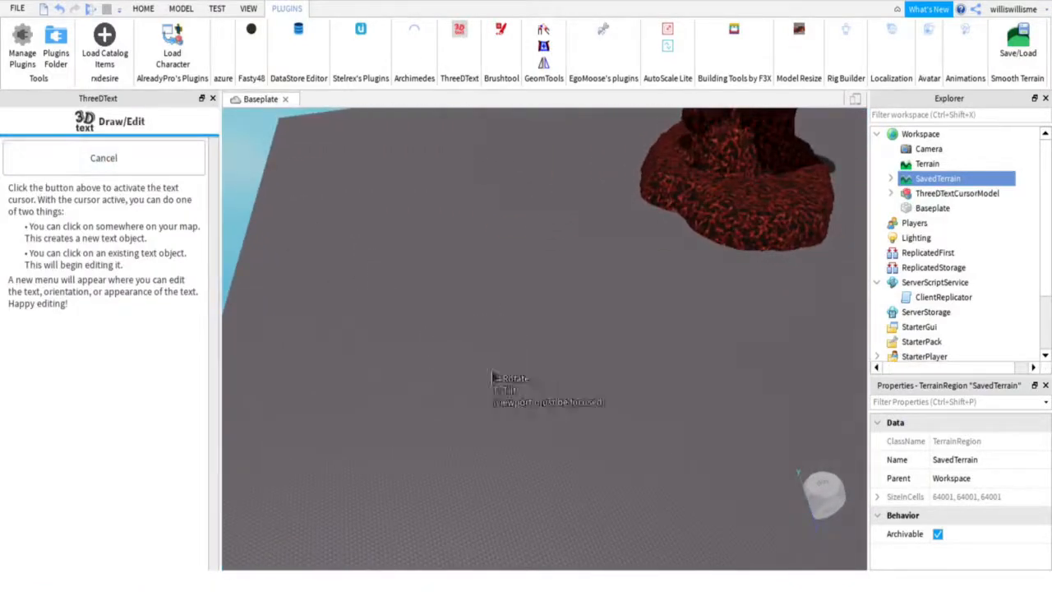
{"action": "scroll", "coordinate": [523, 390], "scroll_direction": "up", "scroll_amount": 5}
{"action": "scroll", "coordinate": [523, 390], "scroll_direction": "down", "scroll_amount": 2}
{"action": "right_click_drag", "start_coordinate": [522, 390], "coordinate": [522, 391]}
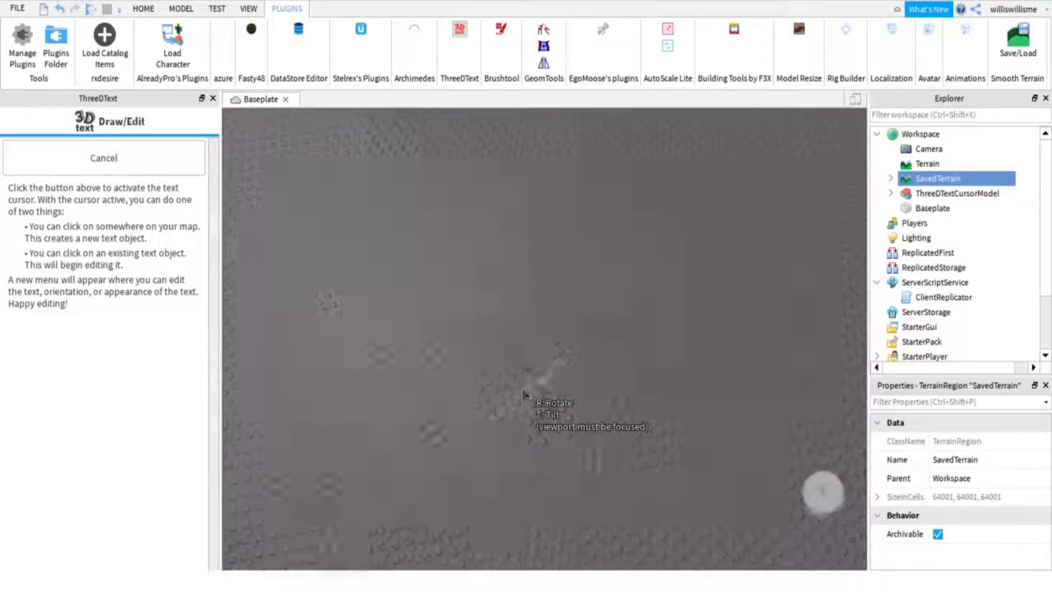
{"action": "left_click", "coordinate": [523, 390]}
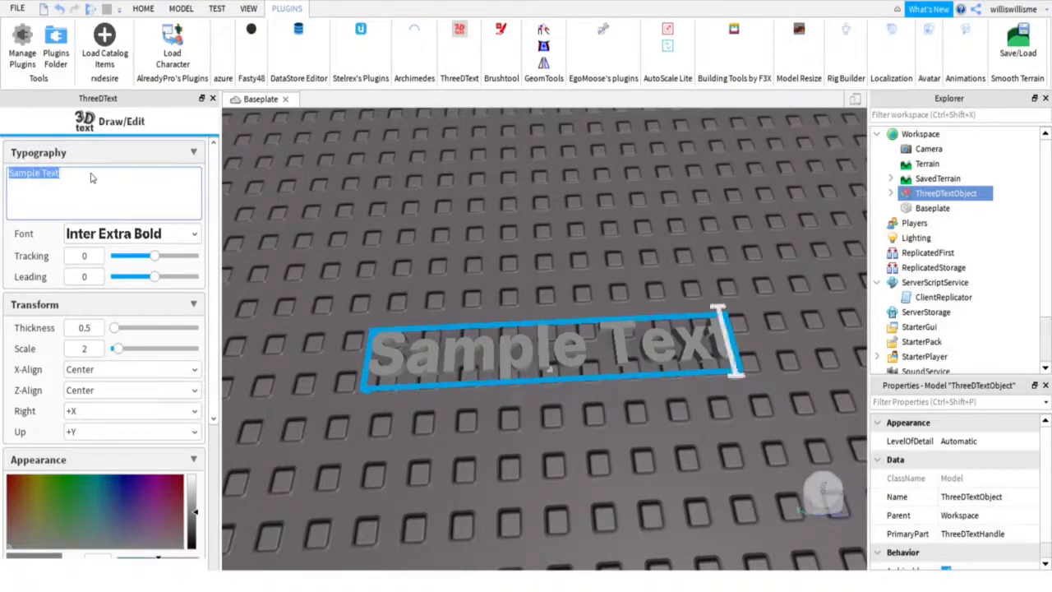
Step: Replace the sample text with three lines reading "Subscribe", "to" and the channel name
{"action": "key", "text": "BackSpace"}
{"action": "type", "text": "Suv"}
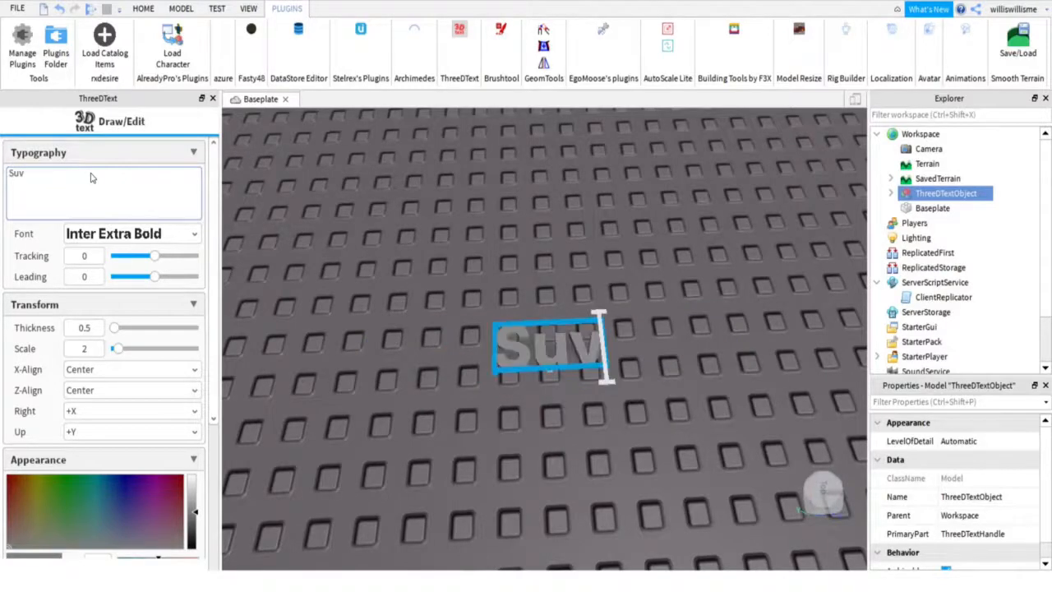
{"action": "key", "text": "BackSpace"}
{"action": "type", "text": "bscribe"}
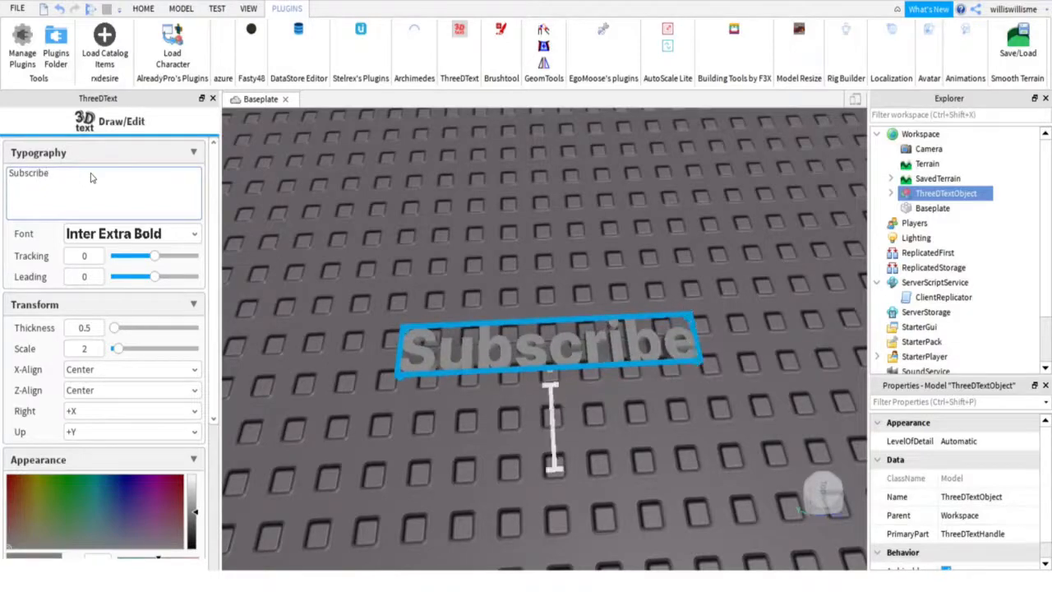
{"action": "key", "text": "Return"}
{"action": "type", "text": "to "}
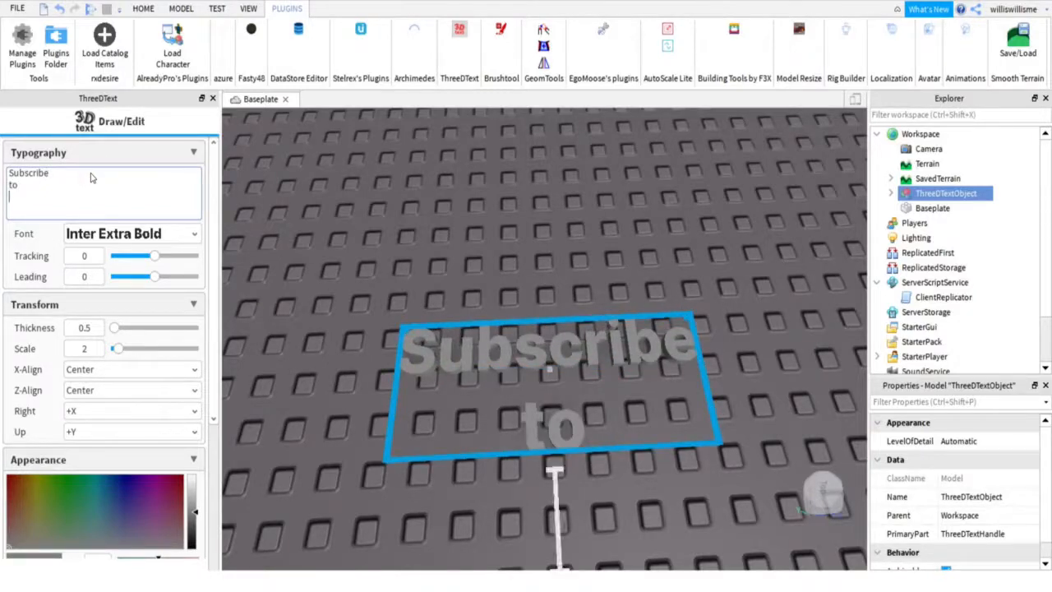
{"action": "type", "text": "Wil"}
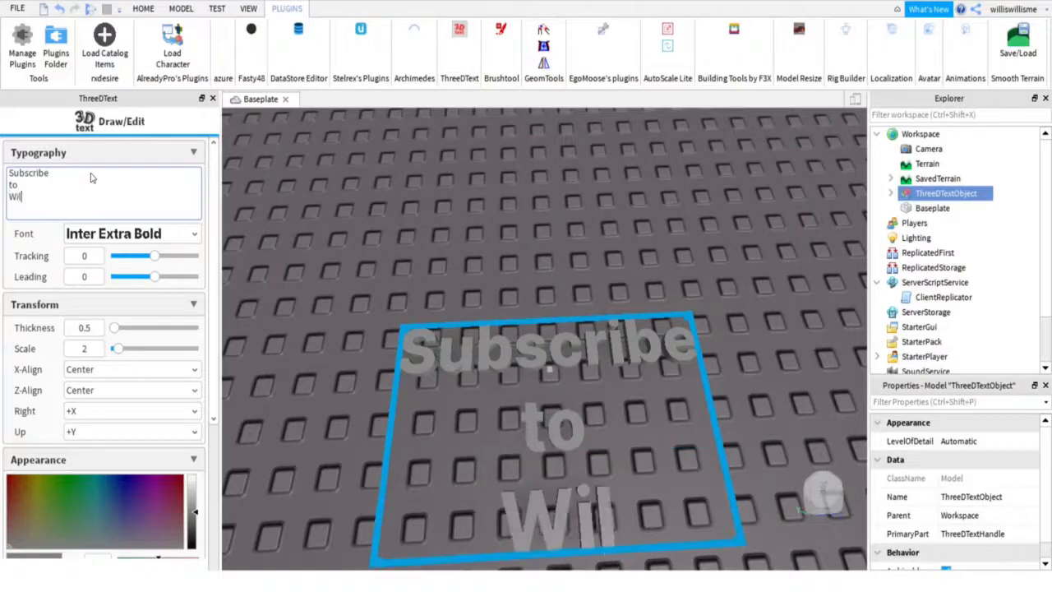
{"action": "type", "text": " Tango"}
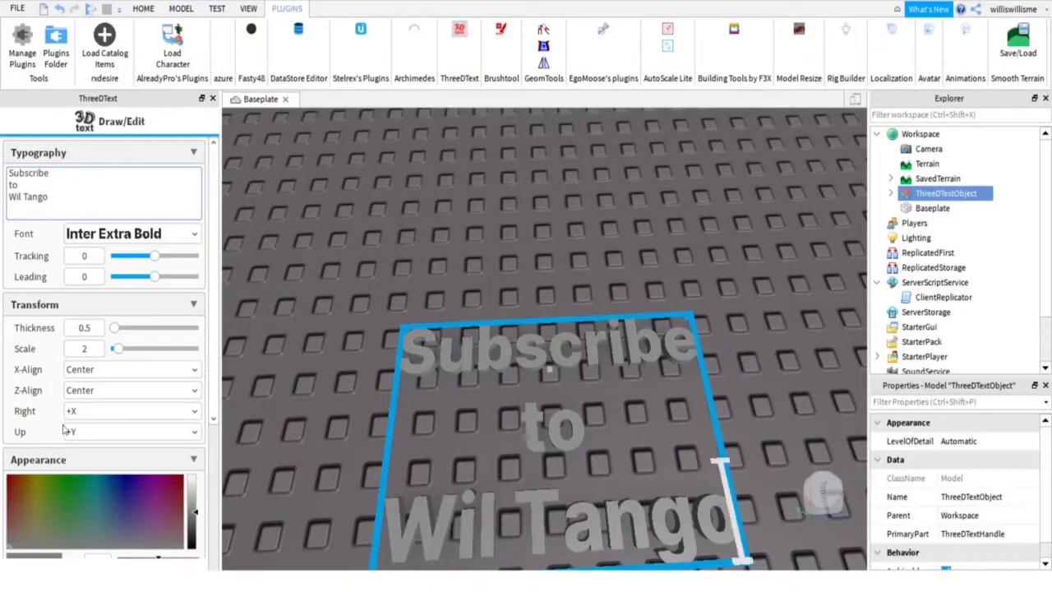
{"action": "right_click_drag", "start_coordinate": [549, 442], "coordinate": [552, 439]}
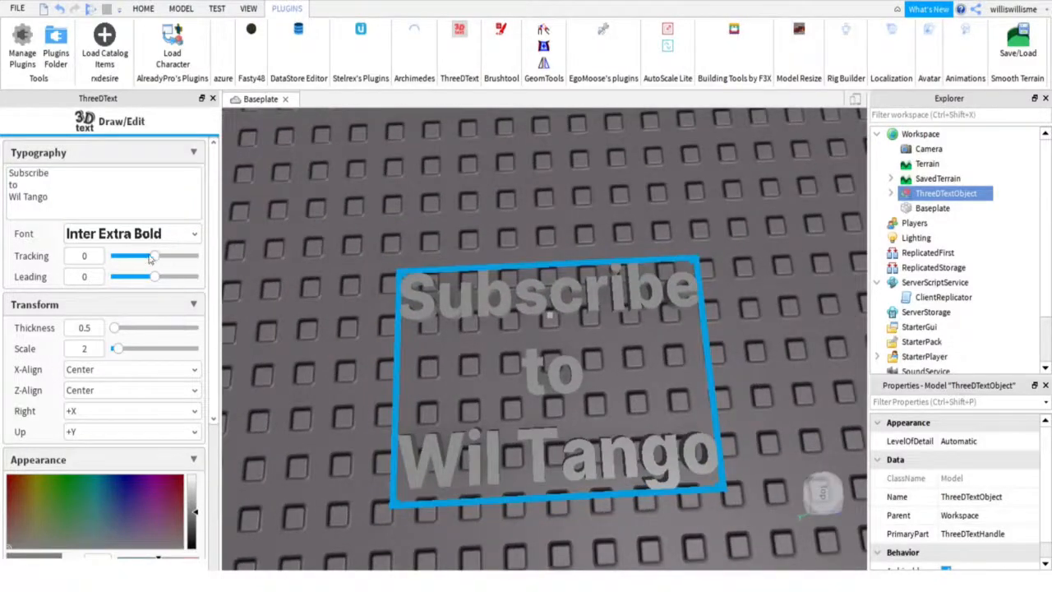
Step: Set the 3D text's tracking to 0.03 and its leading to 0.06
{"action": "left_click_drag", "start_coordinate": [150, 258], "coordinate": [293, 230]}
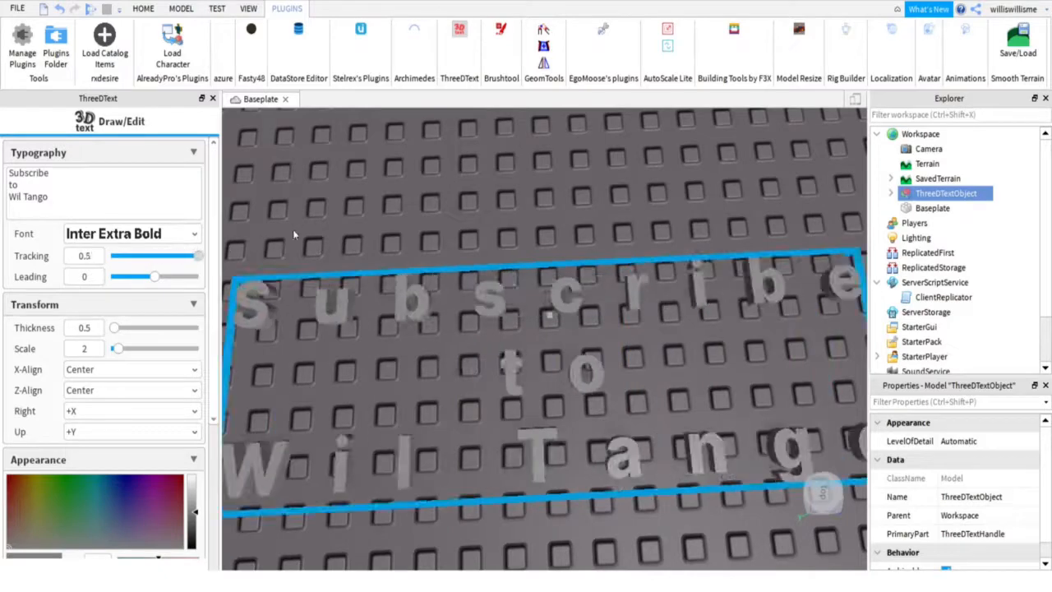
{"action": "scroll", "coordinate": [329, 223], "scroll_direction": "down", "scroll_amount": 6}
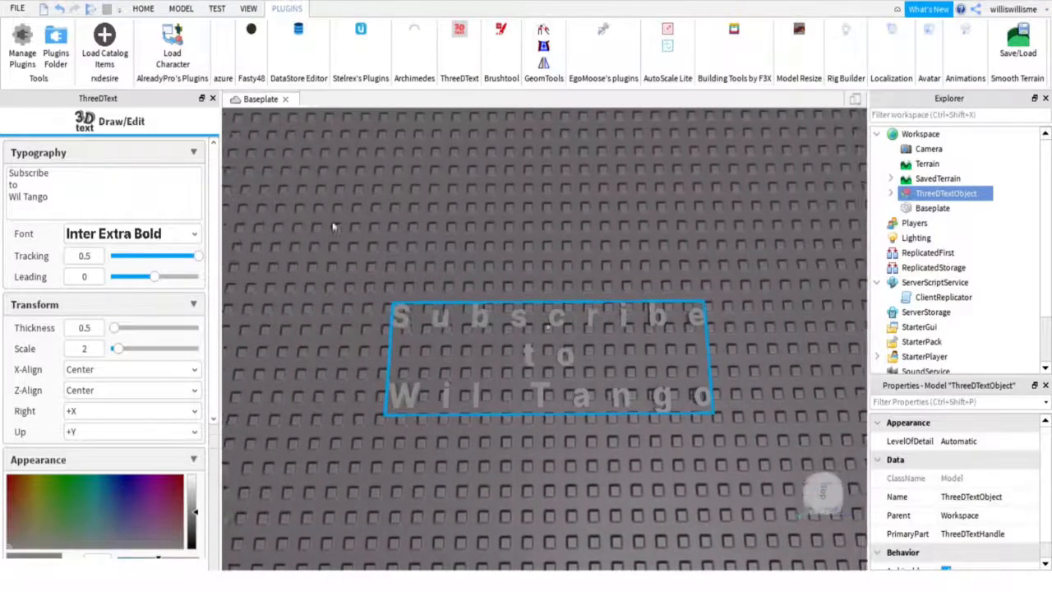
{"action": "key", "text": "a"}
{"action": "mouse_move", "coordinate": [181, 259]}
{"action": "left_mouse_down"}
{"action": "mouse_move", "coordinate": [65, 271]}
{"action": "mouse_move", "coordinate": [136, 247]}
{"action": "mouse_move", "coordinate": [184, 210]}
{"action": "mouse_move", "coordinate": [159, 211]}
{"action": "left_mouse_up"}
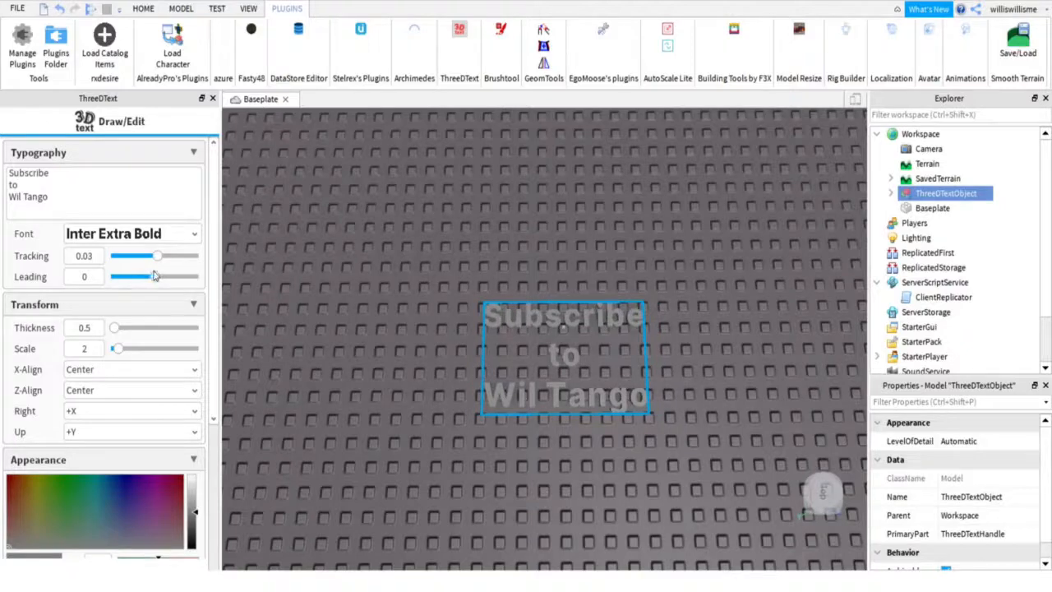
{"action": "left_click_drag", "start_coordinate": [154, 276], "coordinate": [179, 276]}
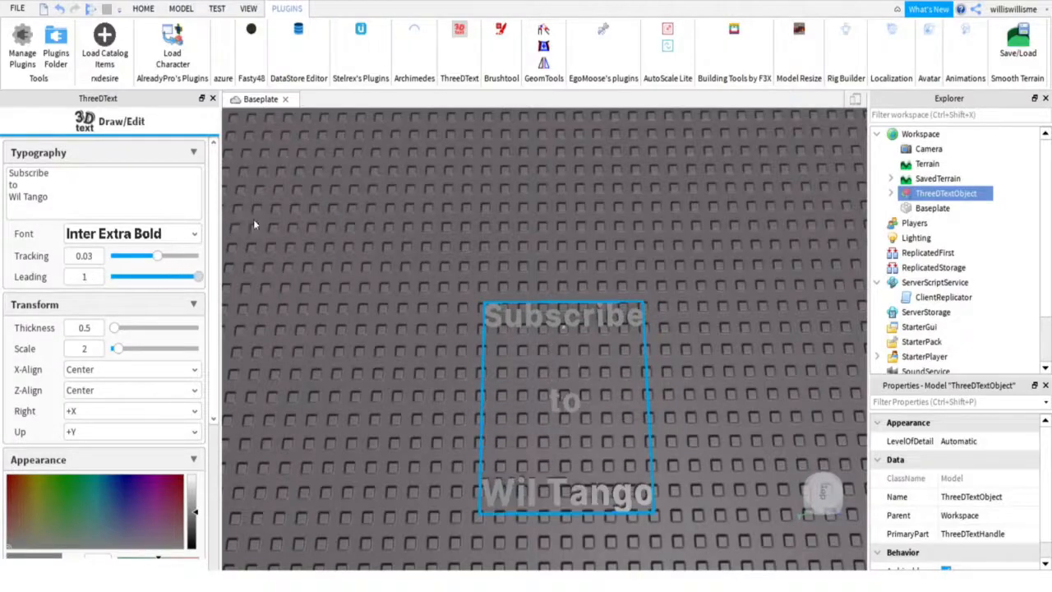
{"action": "left_click_drag", "start_coordinate": [173, 226], "coordinate": [160, 146]}
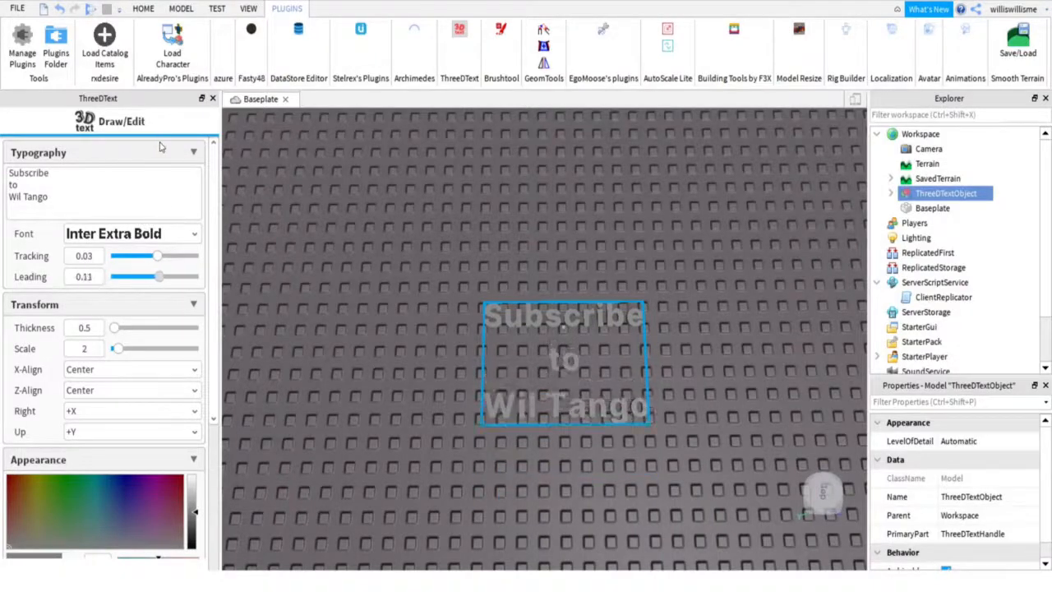
Step: Try the Lobster 1.3 font and the Luckiest Guy font on the 3D text
{"action": "left_click", "coordinate": [176, 233]}
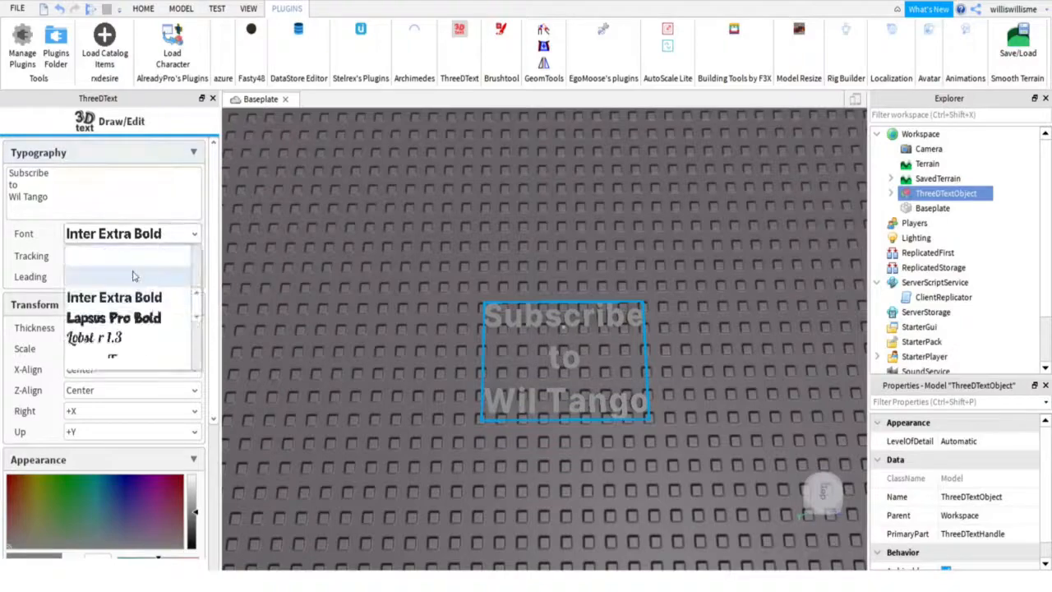
{"action": "scroll", "coordinate": [379, 370], "scroll_direction": "up", "scroll_amount": 3}
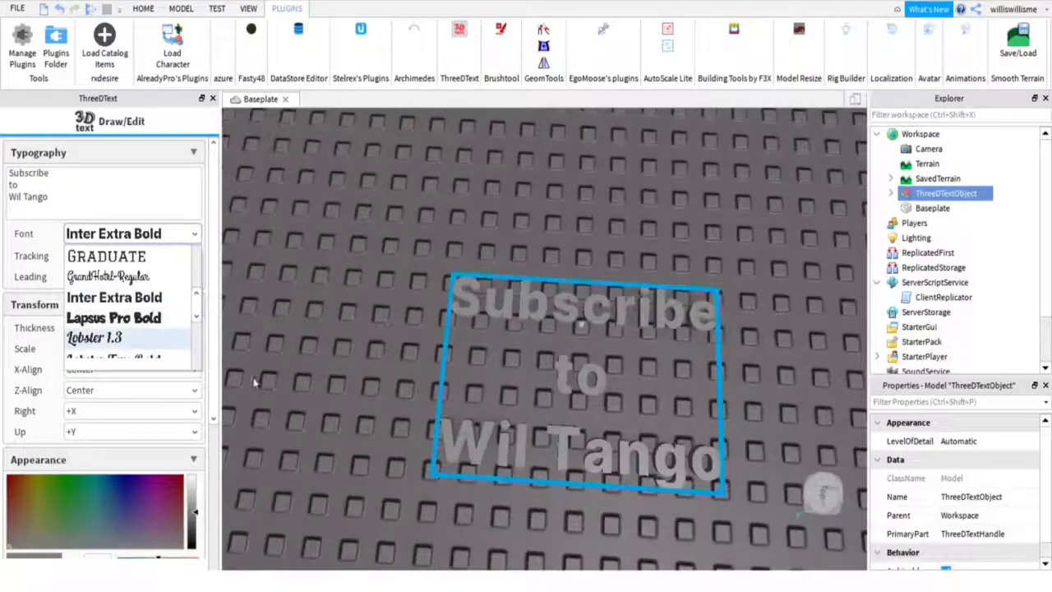
{"action": "left_click", "coordinate": [141, 339]}
{"action": "mouse_move", "coordinate": [540, 379]}
{"action": "right_mouse_down"}
{"action": "mouse_move", "coordinate": [552, 359]}
{"action": "mouse_move", "coordinate": [545, 366]}
{"action": "right_mouse_up"}
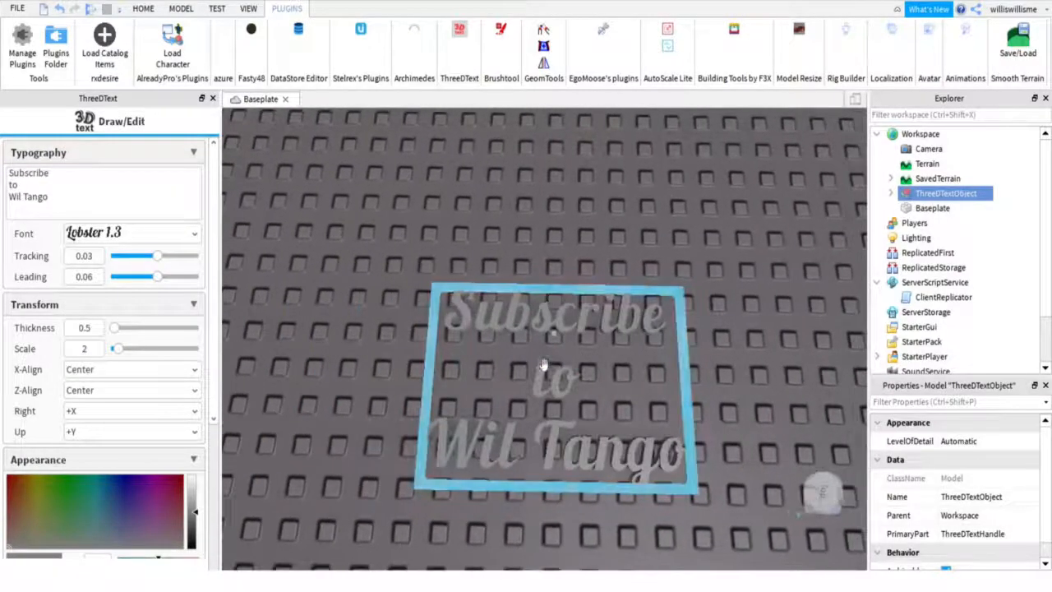
{"action": "scroll", "coordinate": [140, 284], "scroll_direction": "down", "scroll_amount": 2}
{"action": "scroll", "coordinate": [141, 272], "scroll_direction": "up", "scroll_amount": 3}
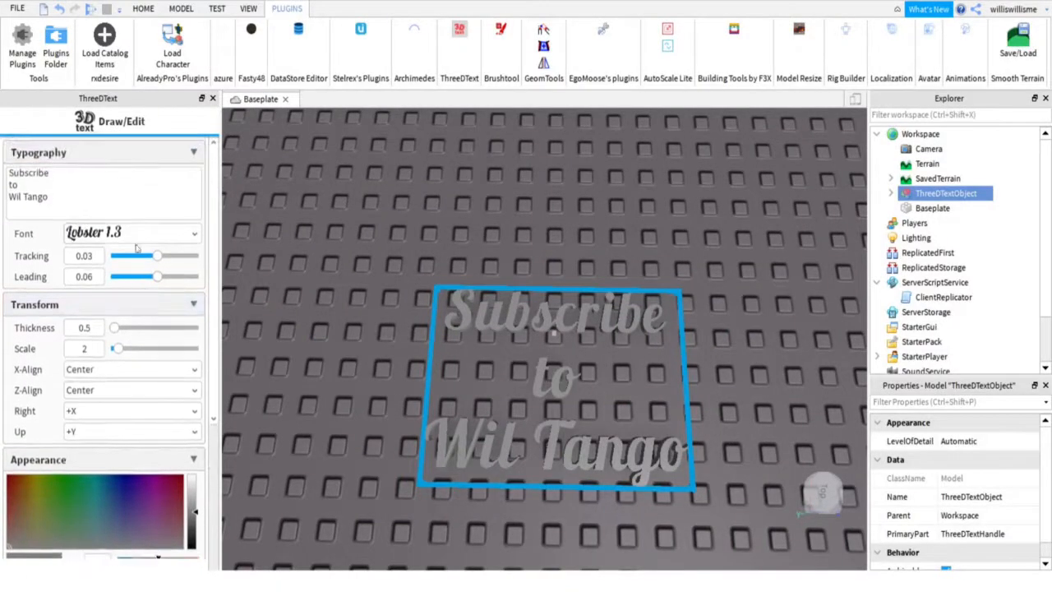
{"action": "left_click", "coordinate": [136, 234]}
{"action": "left_click", "coordinate": [134, 336]}
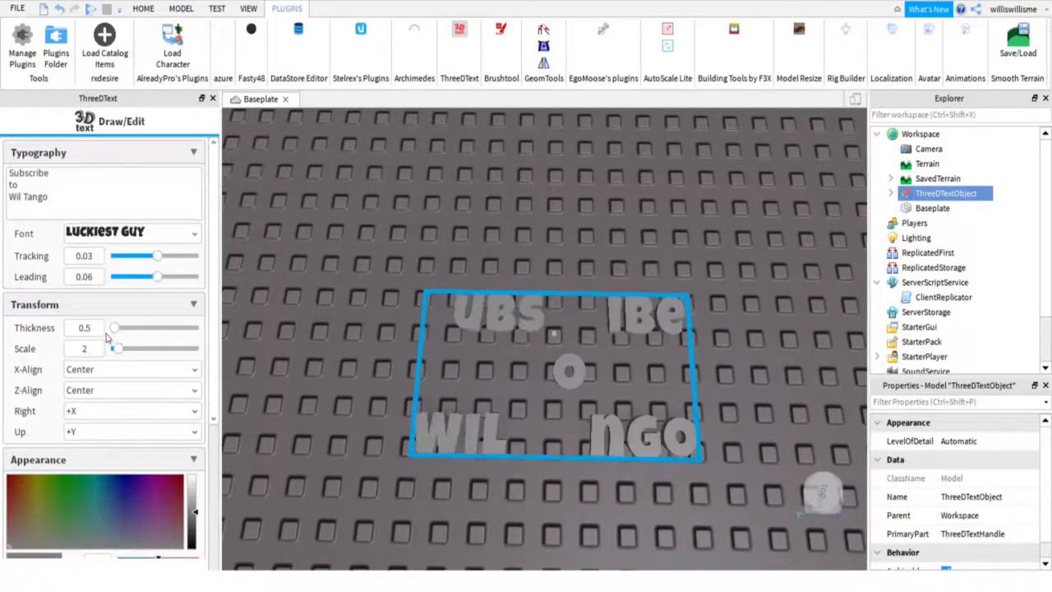
Step: Change the 3D text's font to the pixel-style font whose name begins with "Press S"
{"action": "left_click", "coordinate": [131, 233]}
{"action": "scroll", "coordinate": [118, 328], "scroll_direction": "down", "scroll_amount": 4}
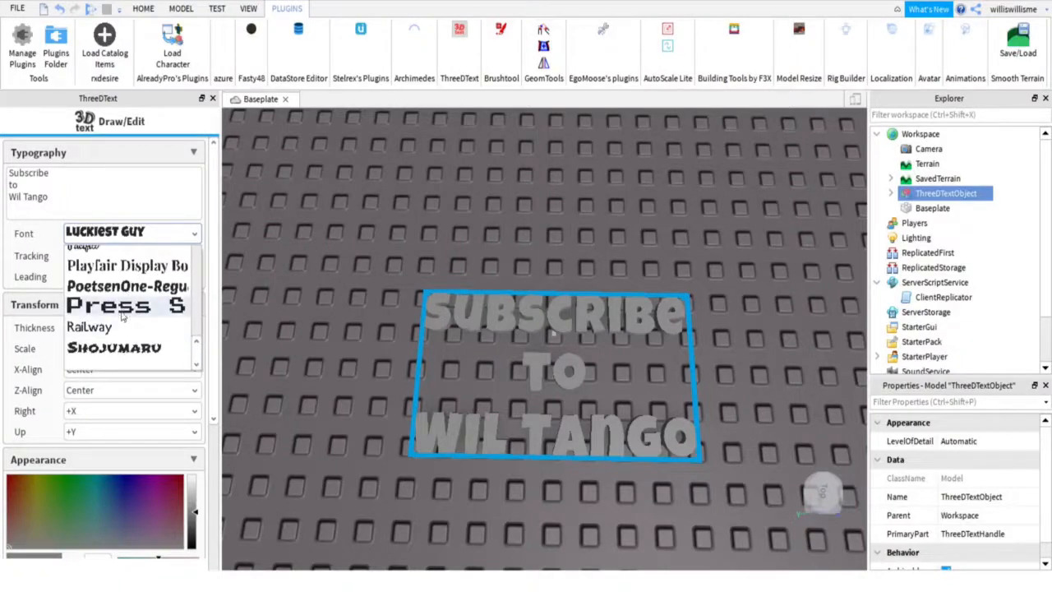
{"action": "left_click", "coordinate": [122, 311]}
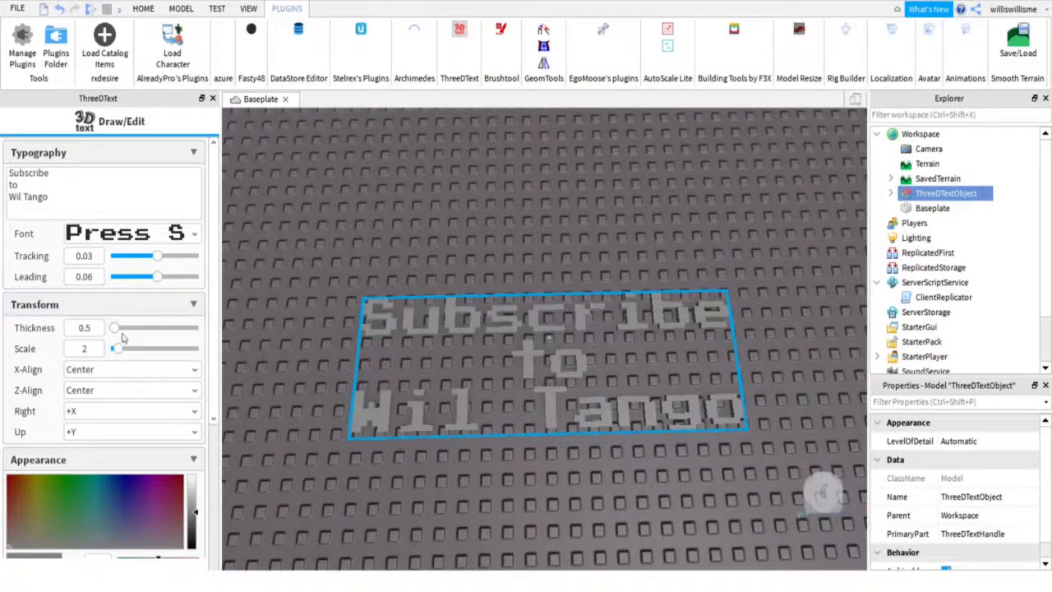
Step: Try very thick and very thin lettering, and settle on a thickness of 2.3 for the 3D text
{"action": "left_click_drag", "start_coordinate": [118, 328], "coordinate": [252, 298]}
{"action": "right_click_drag", "start_coordinate": [336, 265], "coordinate": [466, 252]}
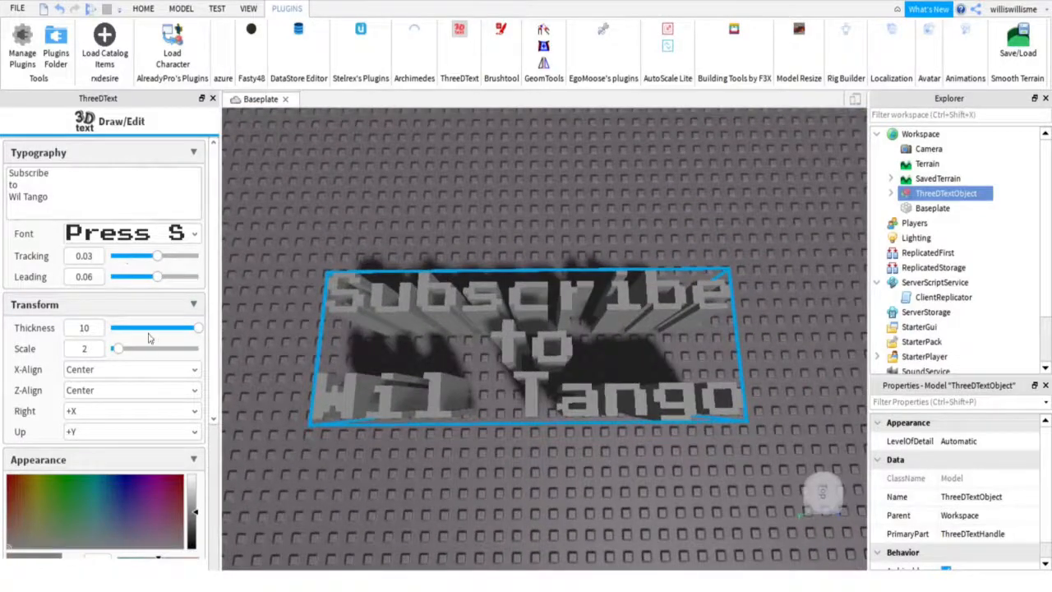
{"action": "left_click_drag", "start_coordinate": [141, 327], "coordinate": [79, 349]}
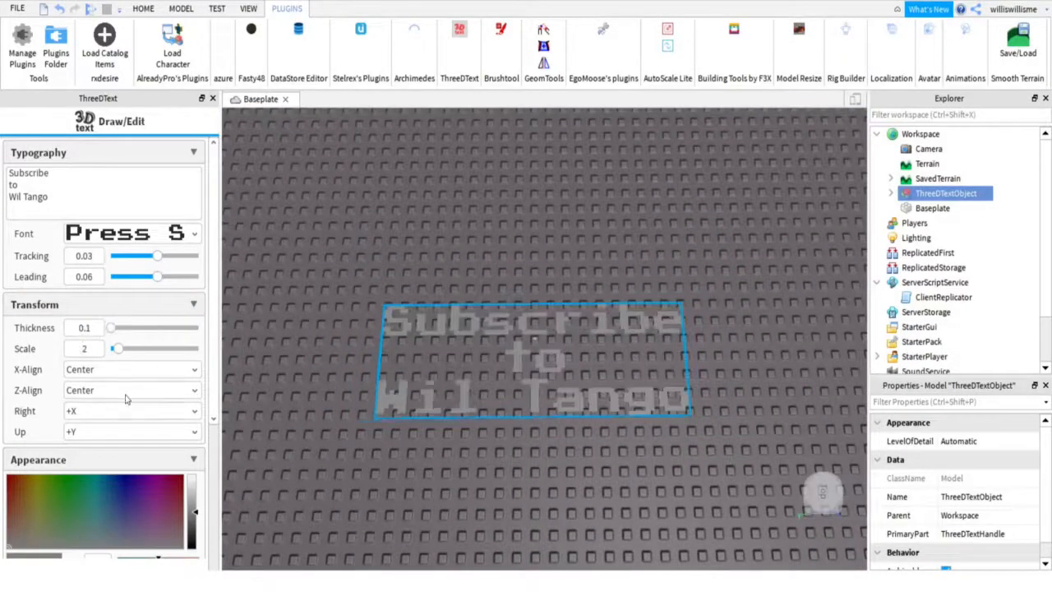
{"action": "right_click_drag", "start_coordinate": [355, 375], "coordinate": [418, 370]}
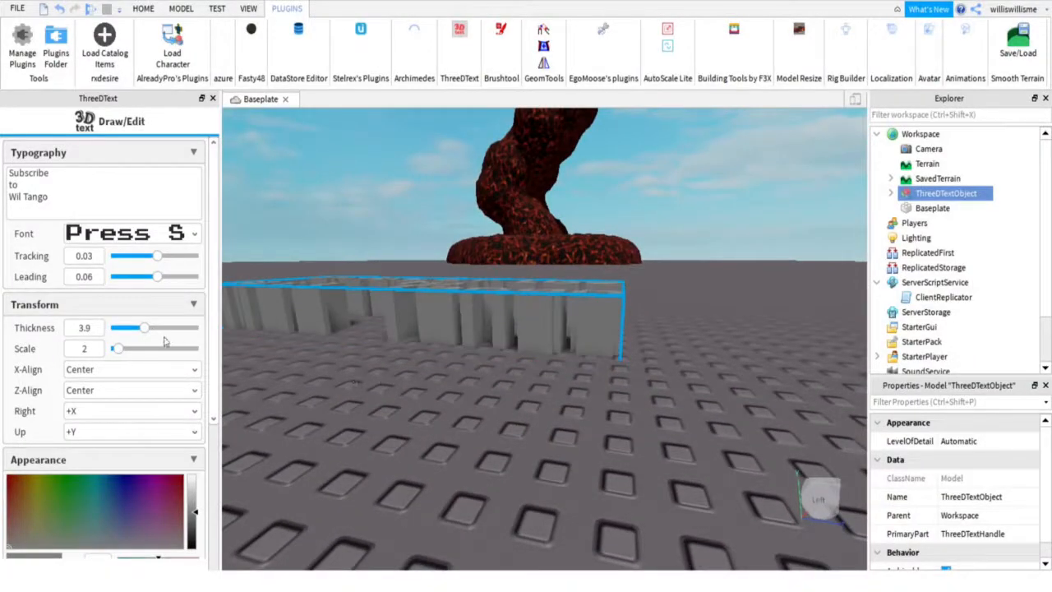
{"action": "left_click", "coordinate": [130, 329]}
{"action": "right_click_drag", "start_coordinate": [398, 392], "coordinate": [376, 380]}
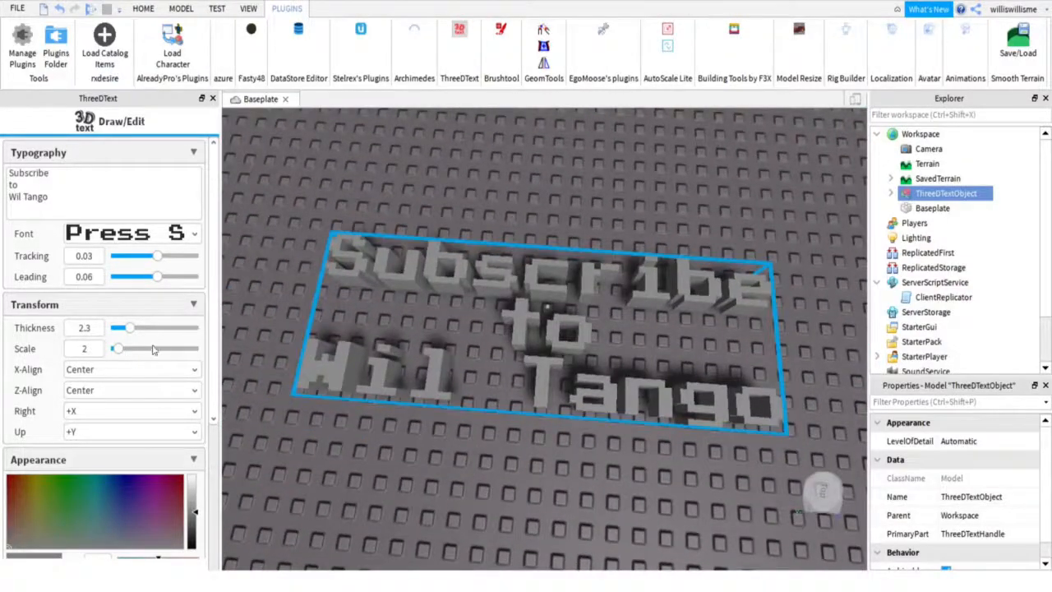
Step: Try scales of 3.5 and 20 on the 3D text, and settle on a scale of 2.5
{"action": "mouse_move", "coordinate": [121, 349]}
{"action": "left_mouse_down"}
{"action": "mouse_move", "coordinate": [158, 349]}
{"action": "mouse_move", "coordinate": [125, 348]}
{"action": "left_mouse_up"}
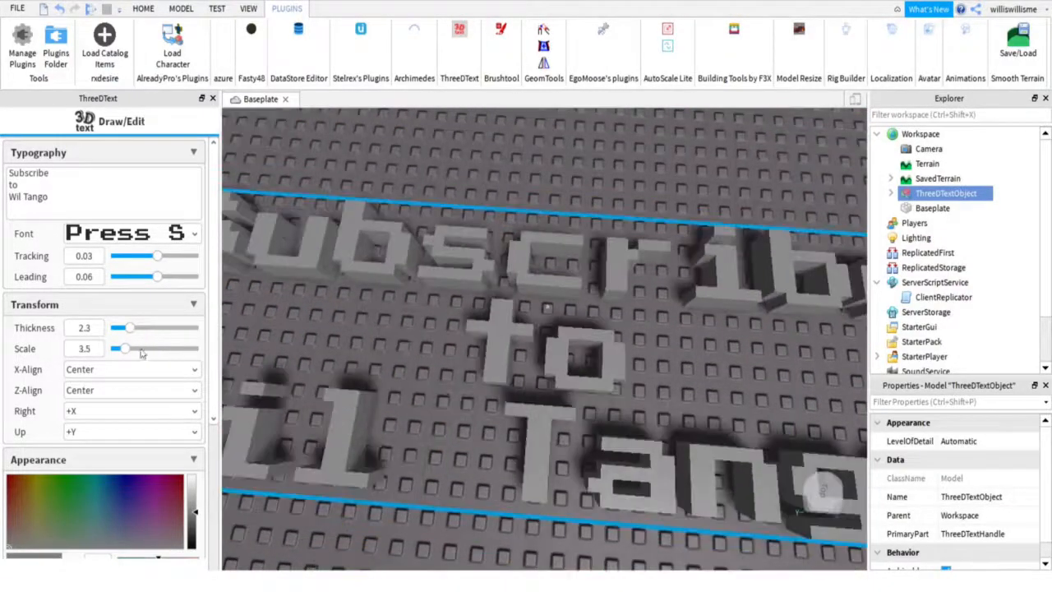
{"action": "scroll", "coordinate": [441, 353], "scroll_direction": "down", "scroll_amount": 7}
{"action": "left_click_drag", "start_coordinate": [128, 351], "coordinate": [202, 350]}
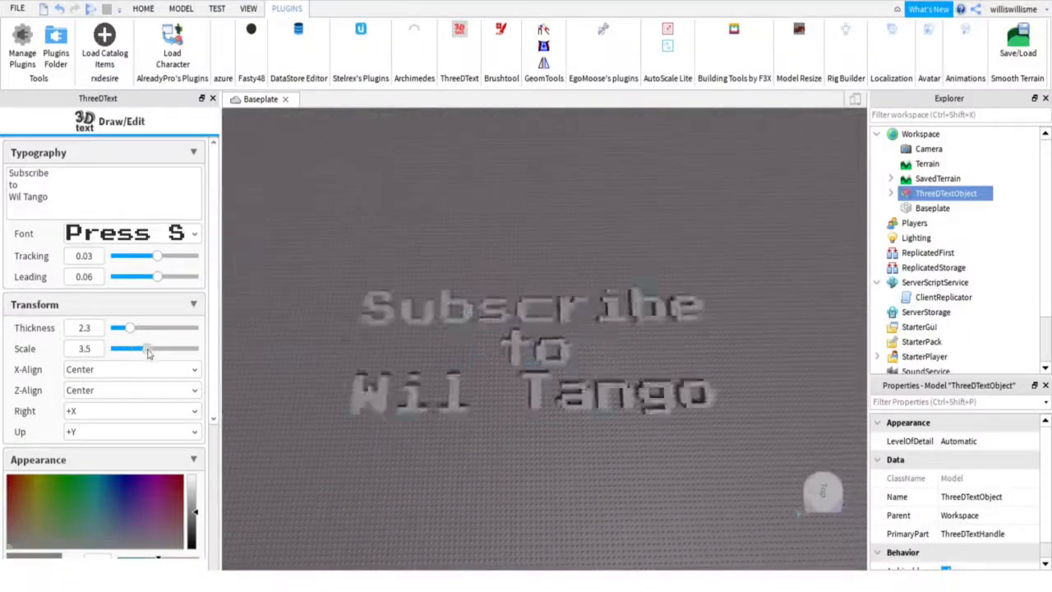
{"action": "right_click_drag", "start_coordinate": [470, 294], "coordinate": [490, 279]}
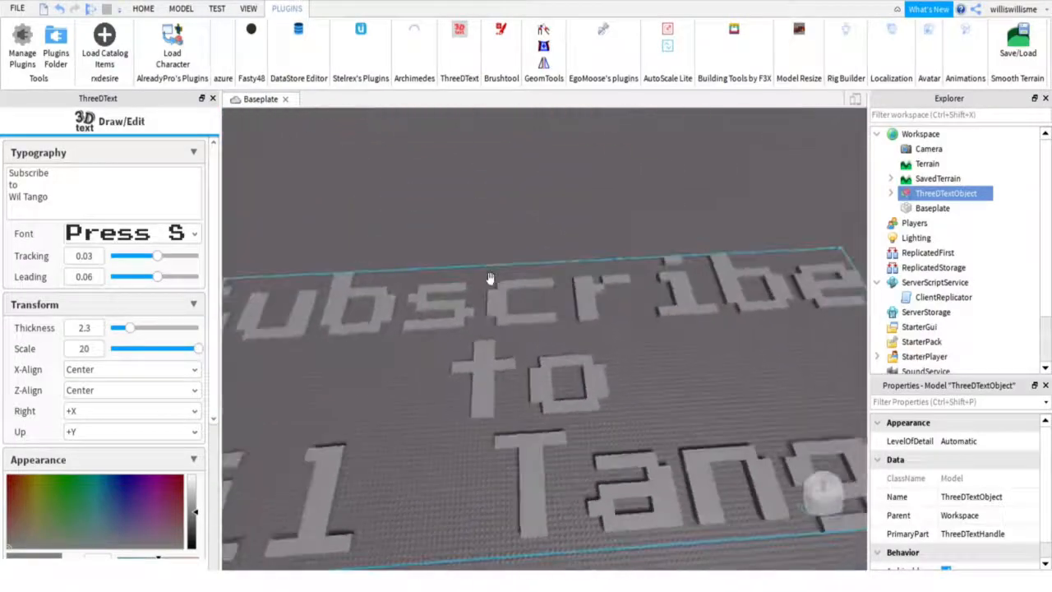
{"action": "key", "text": "d"}
{"action": "left_click", "coordinate": [119, 350]}
{"action": "key", "text": "f"}
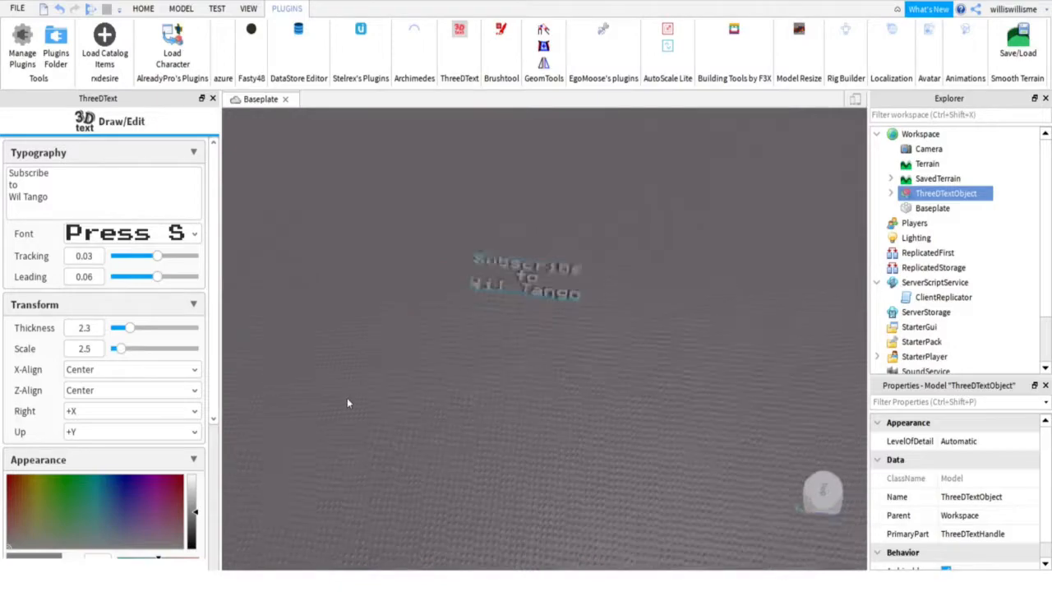
{"action": "scroll", "coordinate": [347, 400], "scroll_direction": "up", "scroll_amount": 4}
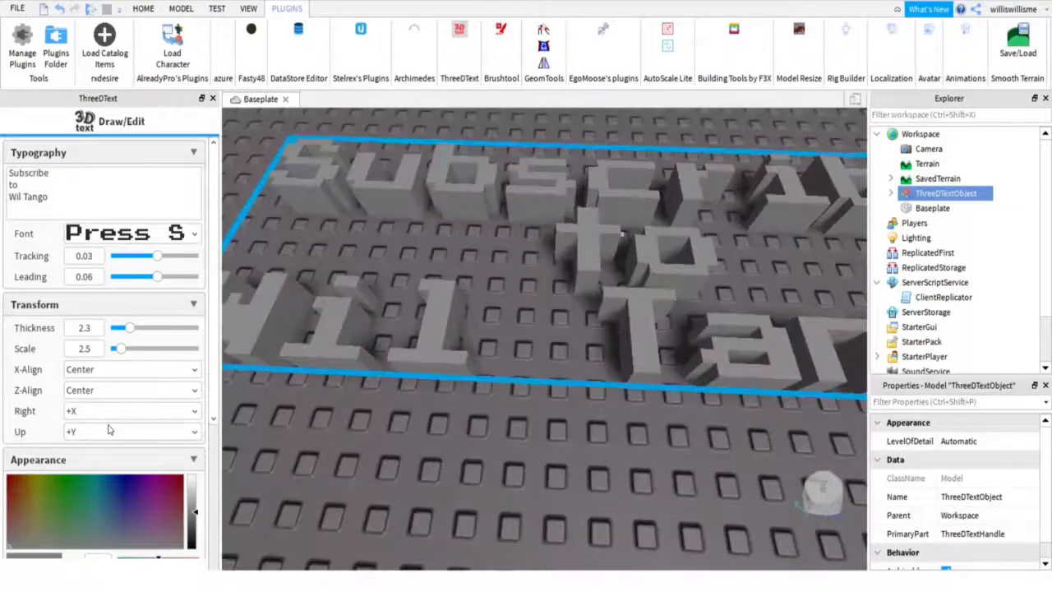
Step: Try dark red on the 3D text, and settle on pure green with RGB values 0, 255, 0
{"action": "left_click_drag", "start_coordinate": [75, 511], "coordinate": [1, 438]}
{"action": "mouse_move", "coordinate": [100, 496]}
{"action": "left_mouse_down"}
{"action": "mouse_move", "coordinate": [152, 501]}
{"action": "mouse_move", "coordinate": [303, 396]}
{"action": "left_mouse_up"}
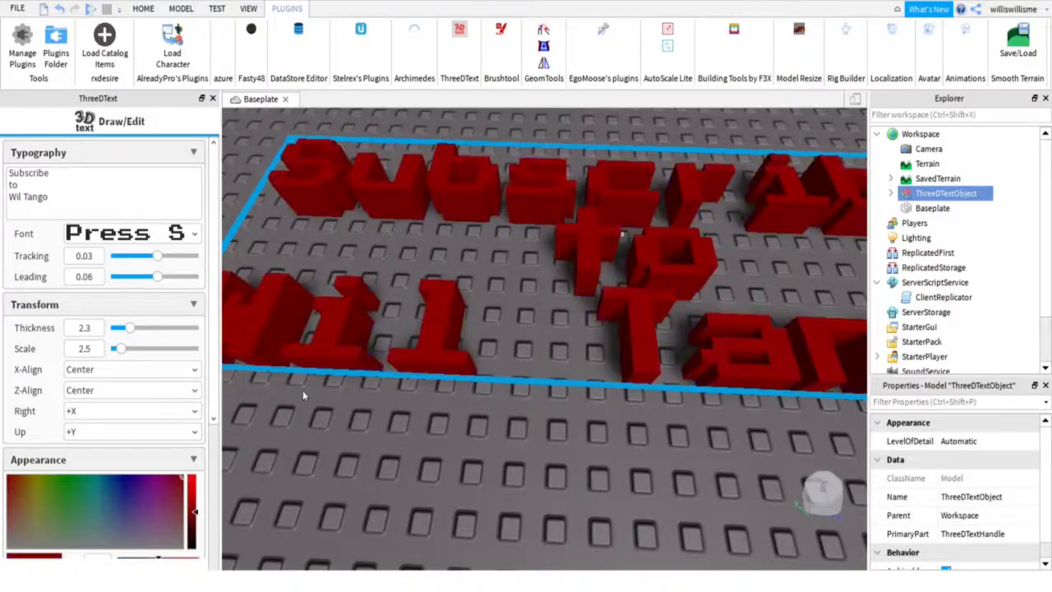
{"action": "scroll", "coordinate": [64, 477], "scroll_direction": "down", "scroll_amount": 5}
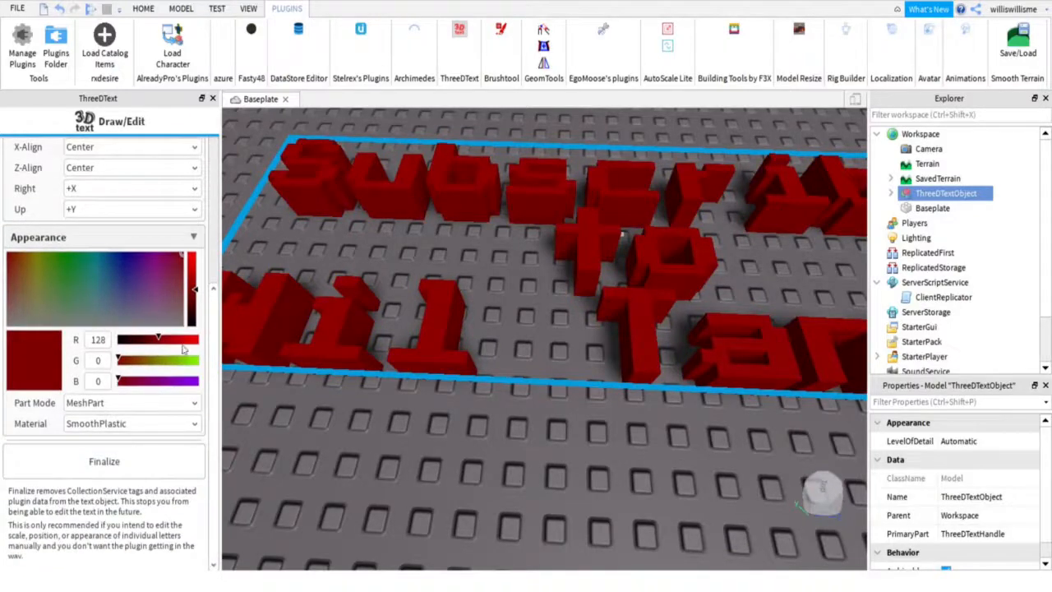
{"action": "left_click_drag", "start_coordinate": [163, 360], "coordinate": [87, 343]}
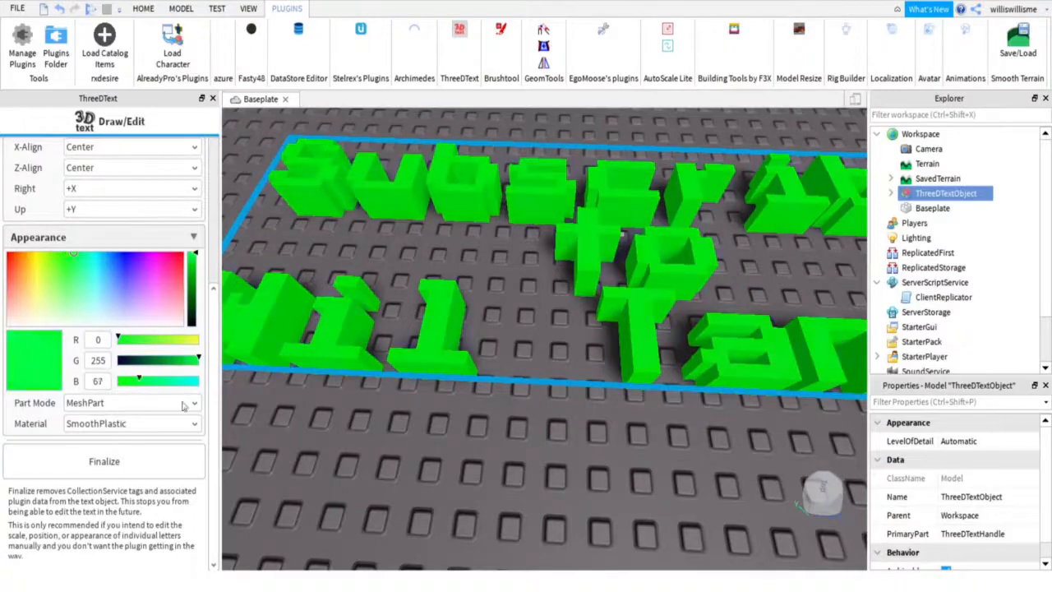
{"action": "left_click_drag", "start_coordinate": [182, 381], "coordinate": [115, 384]}
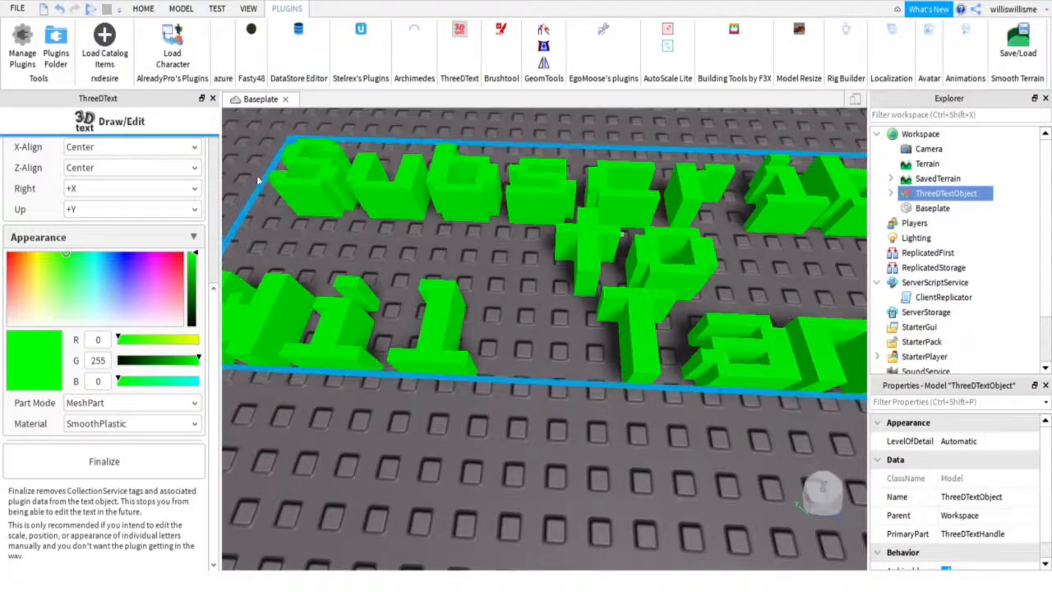
{"action": "key", "text": "f"}
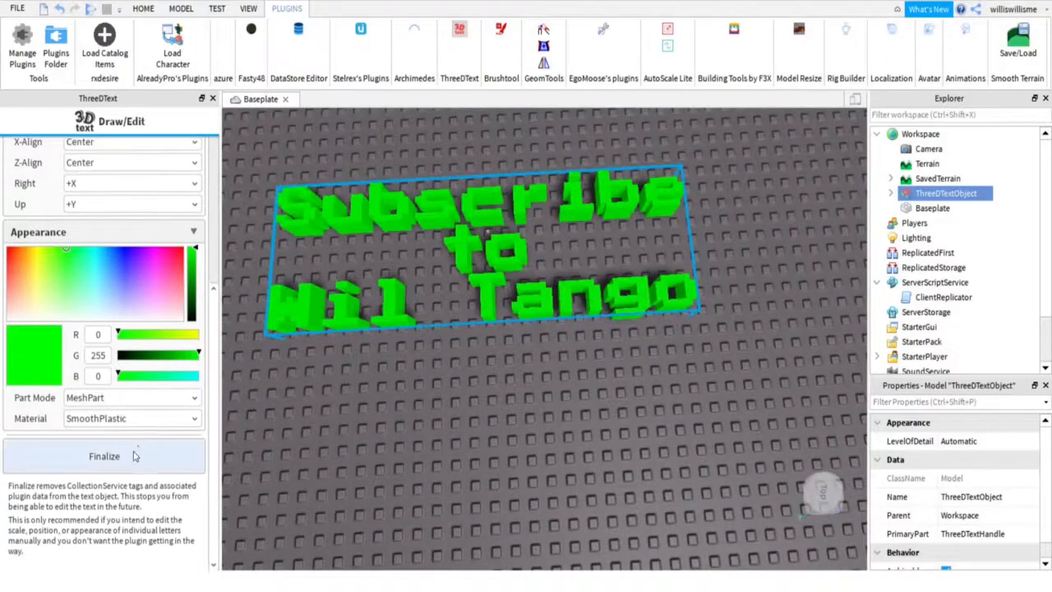
Step: Finalize the green 3D text and close the ThreeDText plugin window
{"action": "left_click", "coordinate": [132, 458]}
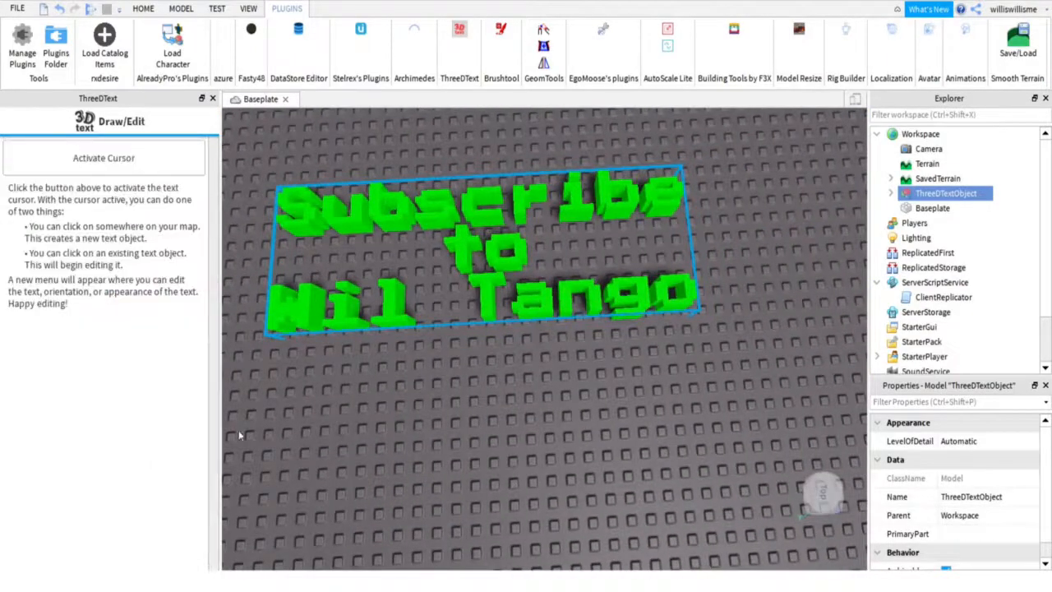
{"action": "left_click", "coordinate": [212, 98]}
{"action": "left_click", "coordinate": [833, 244]}
Step: Examine the individual letter parts inside ThreeDTextObject, collapse it again and clear the selection
{"action": "left_click", "coordinate": [918, 194]}
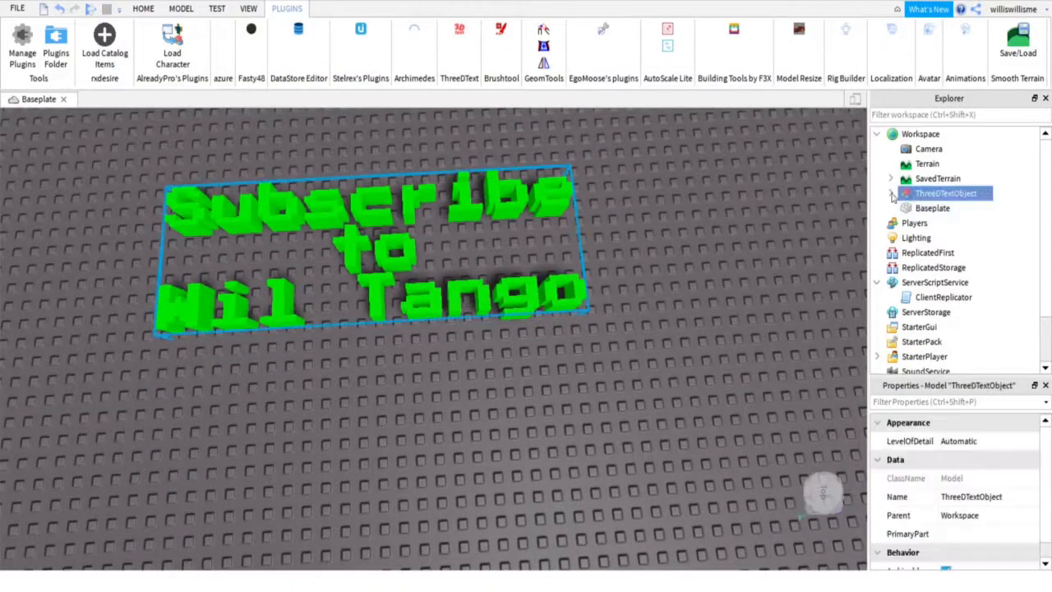
{"action": "left_click", "coordinate": [892, 193]}
{"action": "scroll", "coordinate": [895, 196], "scroll_direction": "down", "scroll_amount": 3}
{"action": "scroll", "coordinate": [894, 198], "scroll_direction": "up", "scroll_amount": 3}
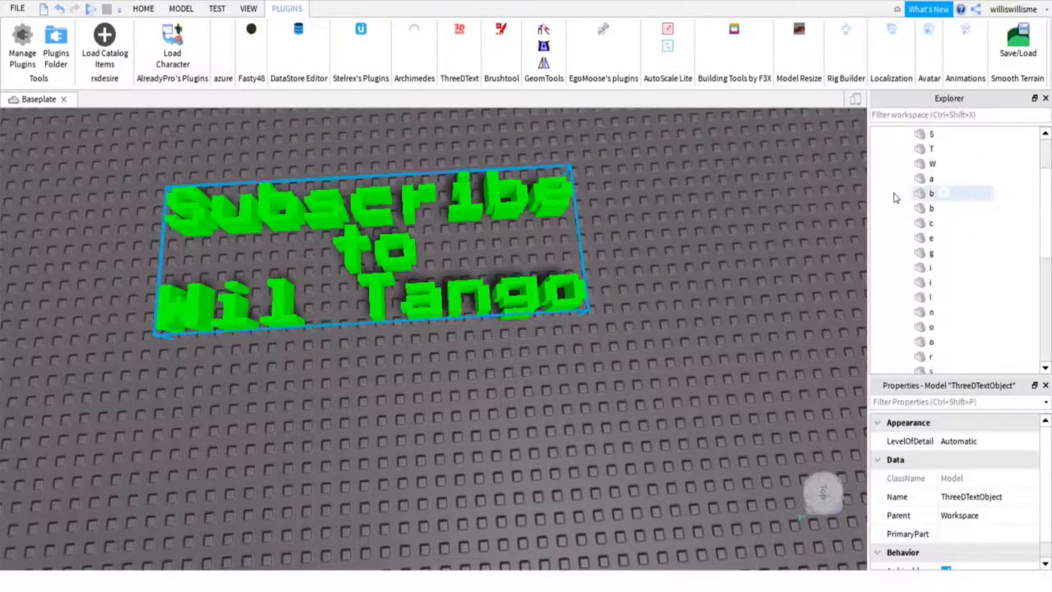
{"action": "scroll", "coordinate": [895, 197], "scroll_direction": "up", "scroll_amount": 3}
{"action": "left_click", "coordinate": [892, 194]}
{"action": "left_click", "coordinate": [762, 236]}
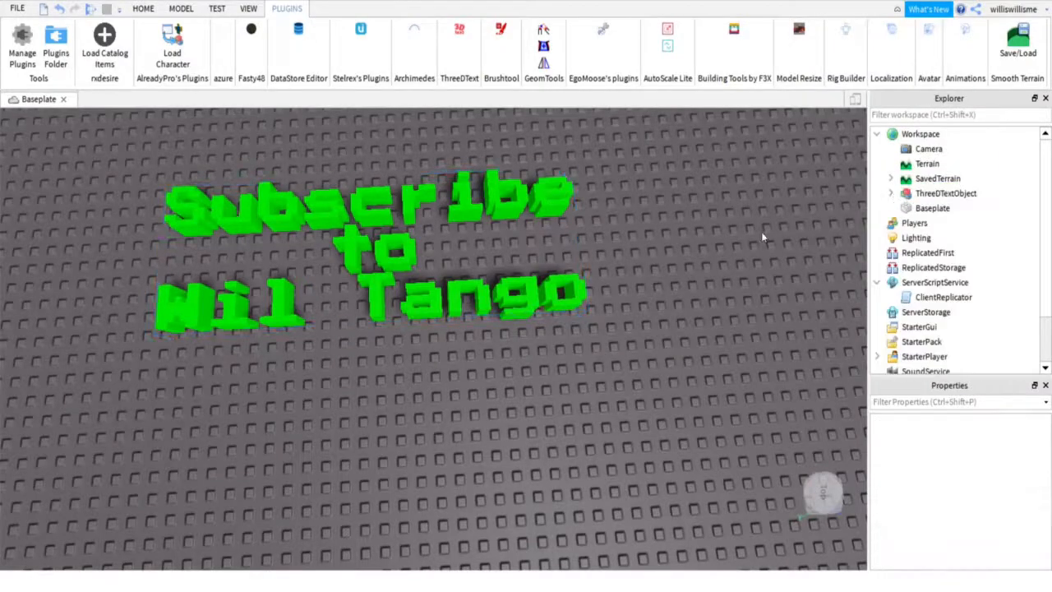
{"action": "right_click_drag", "start_coordinate": [762, 236], "coordinate": [763, 238]}
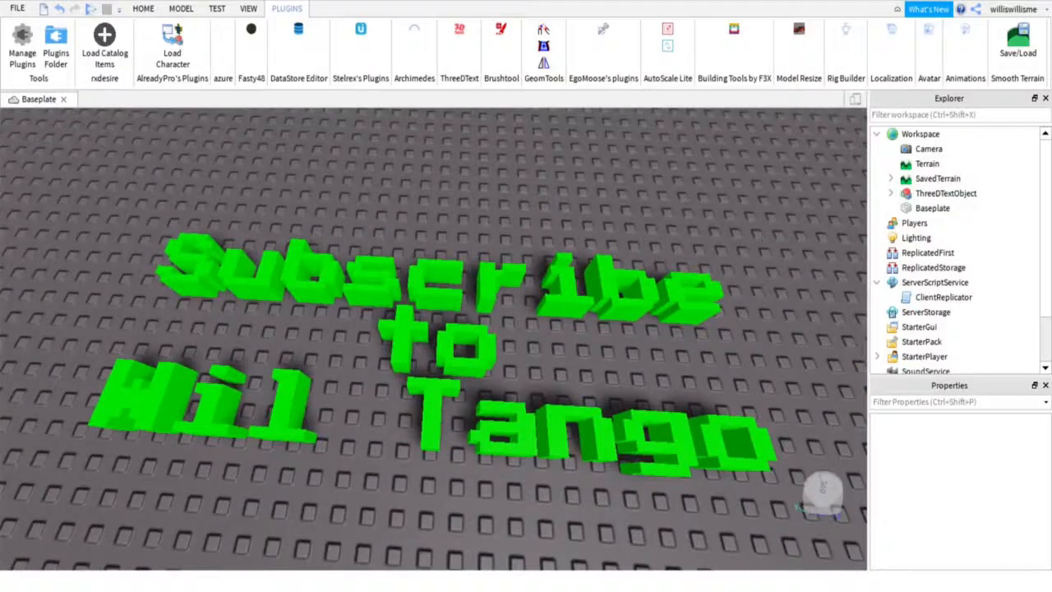
{"action": "left_click", "coordinate": [143, 8]}
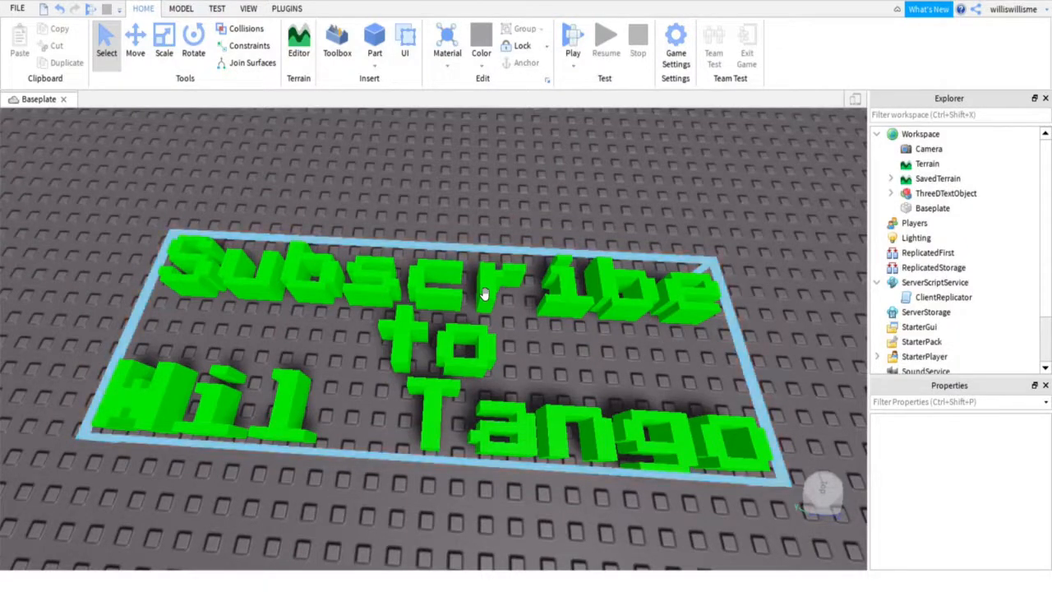
{"action": "left_click", "coordinate": [407, 474]}
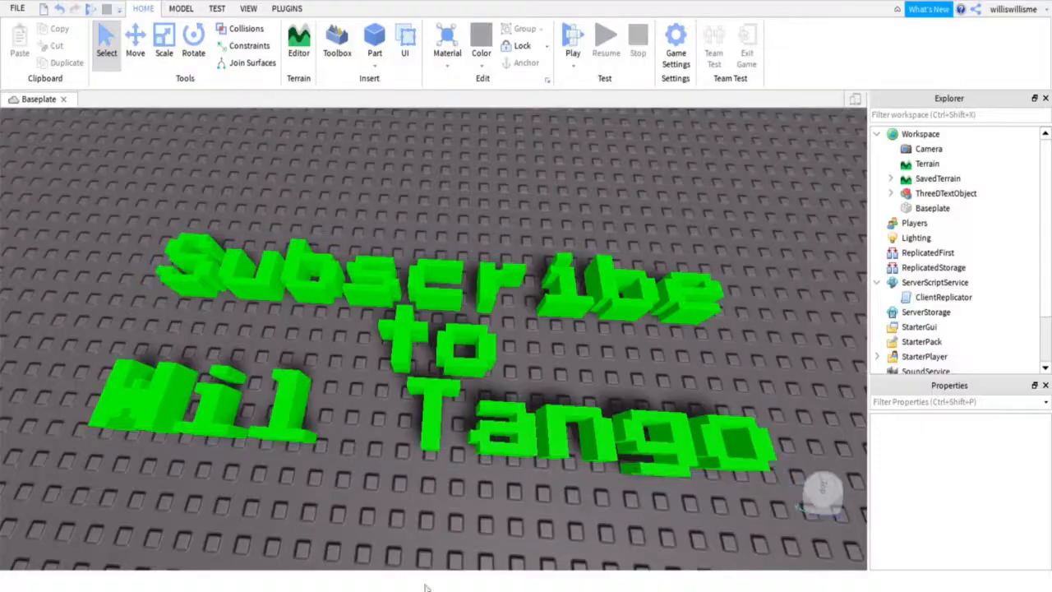